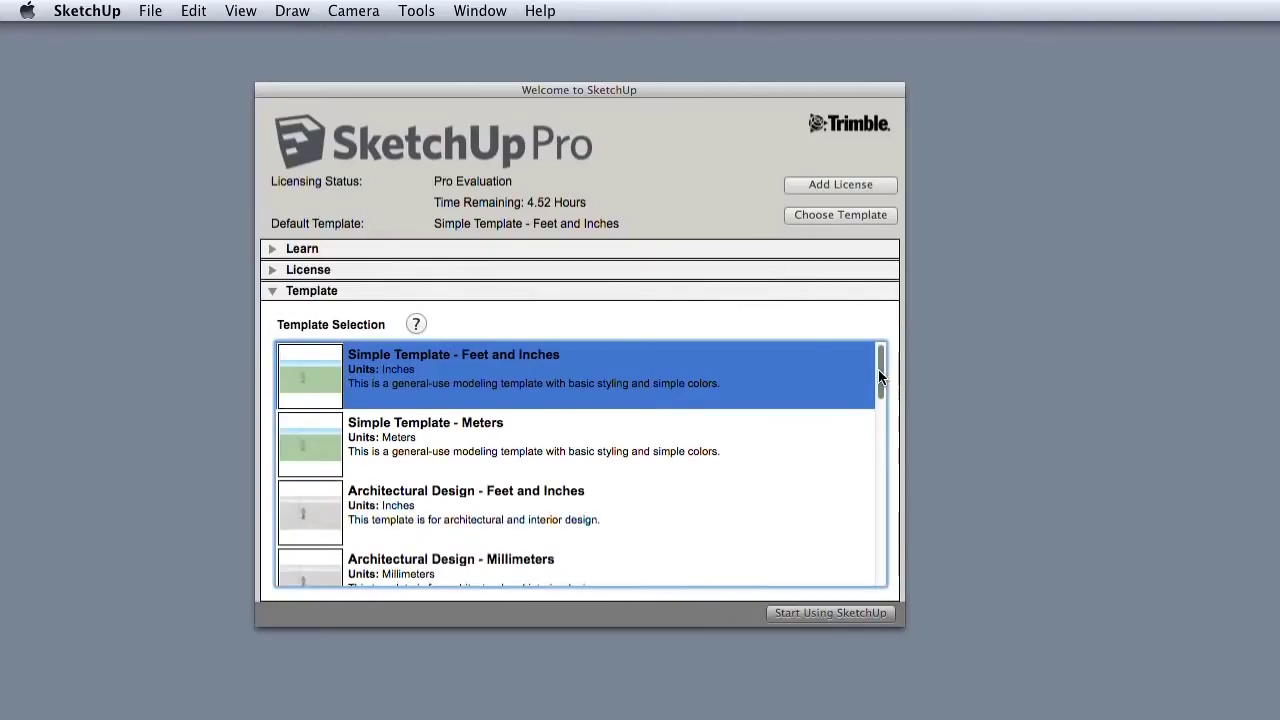
Step: Choose the Product Design and Woodworking - Inches template and start a new model with it
scroll(878, 372, down, 2)
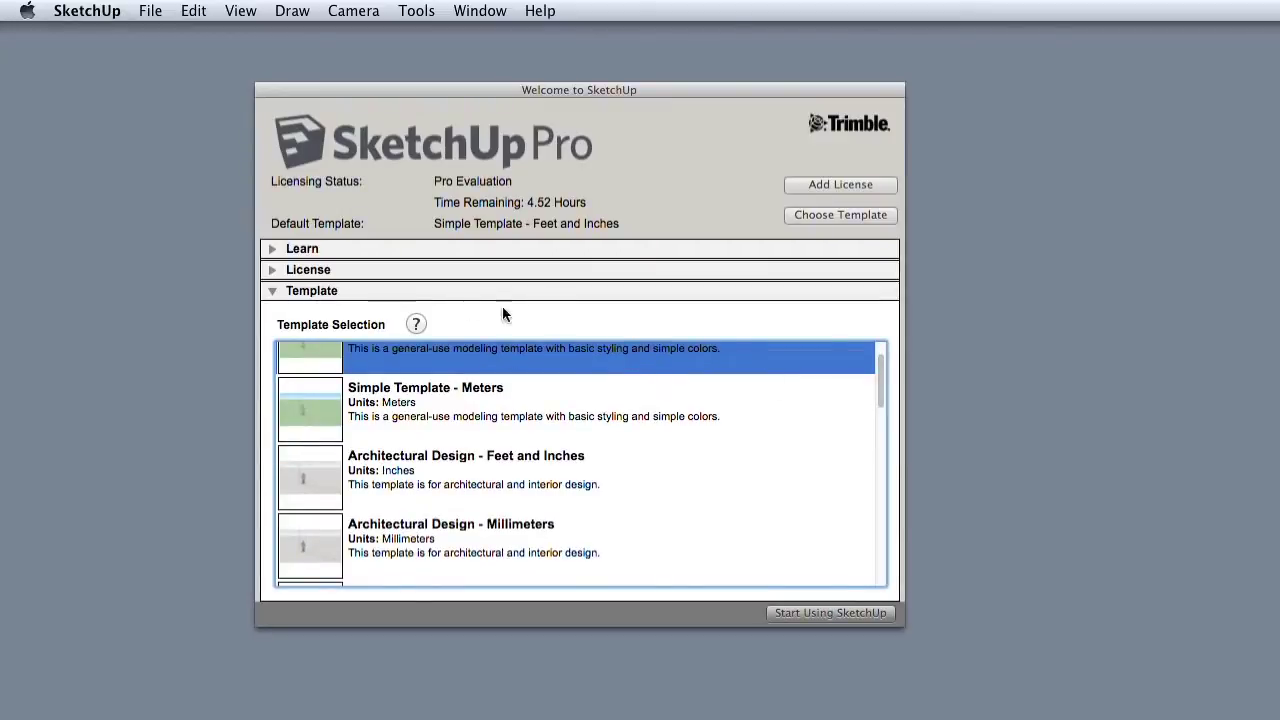
scroll(879, 374, down, 5)
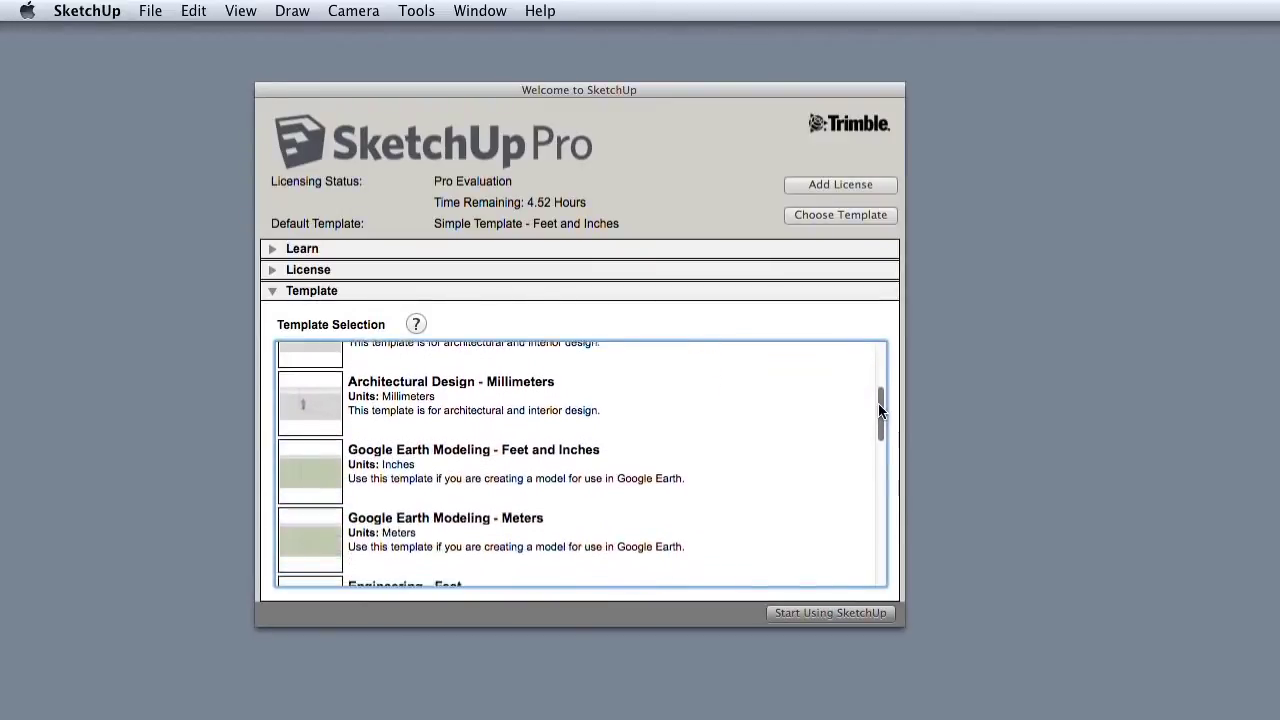
click(514, 372)
click(512, 435)
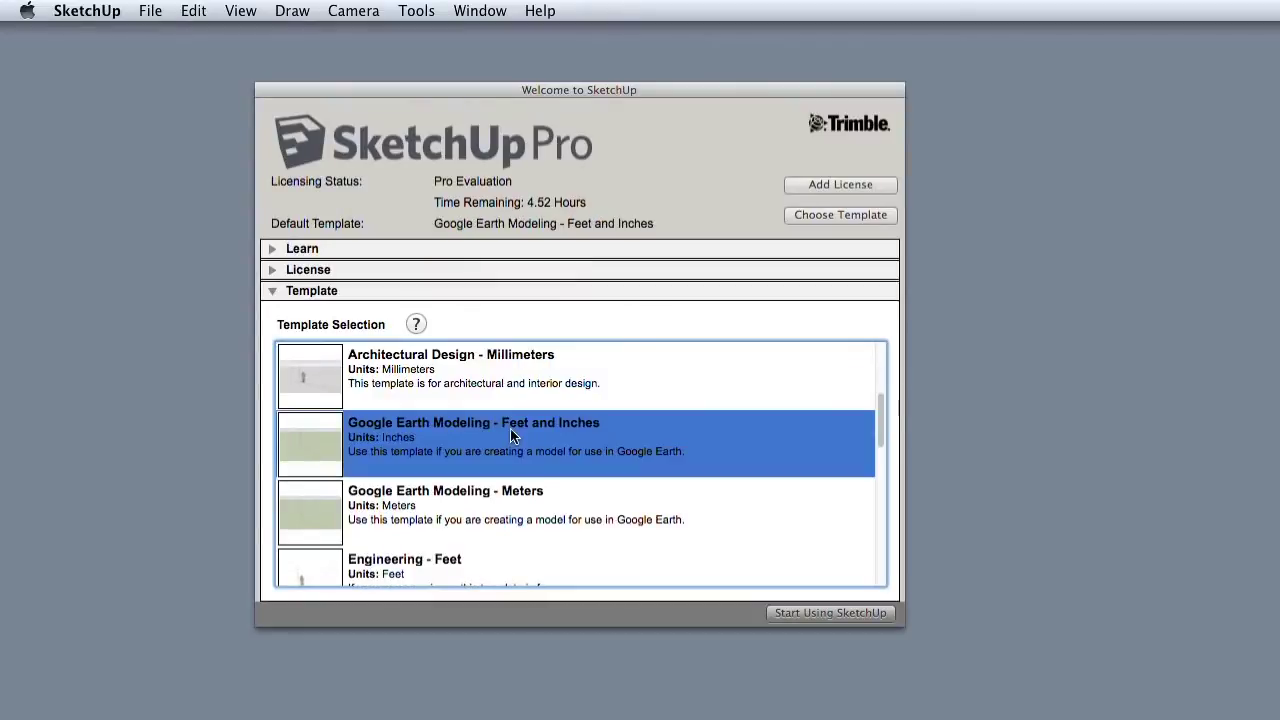
click(500, 503)
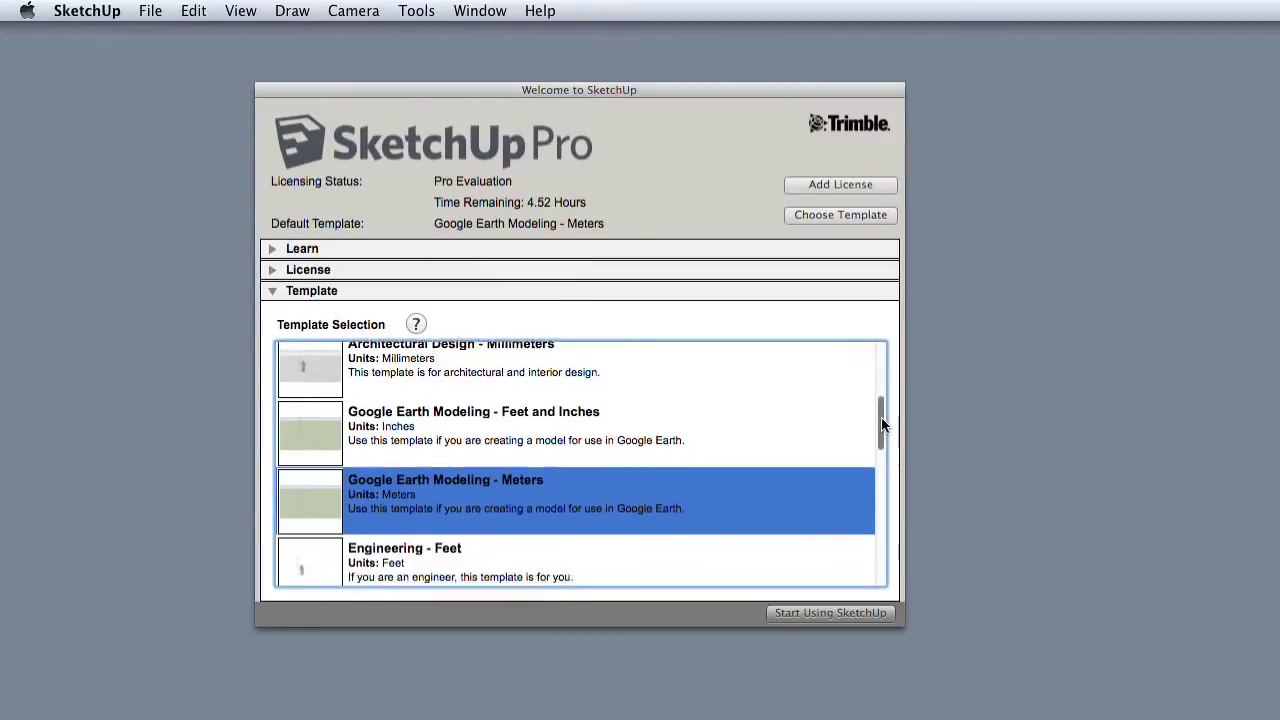
drag(881, 417, 860, 516)
click(477, 555)
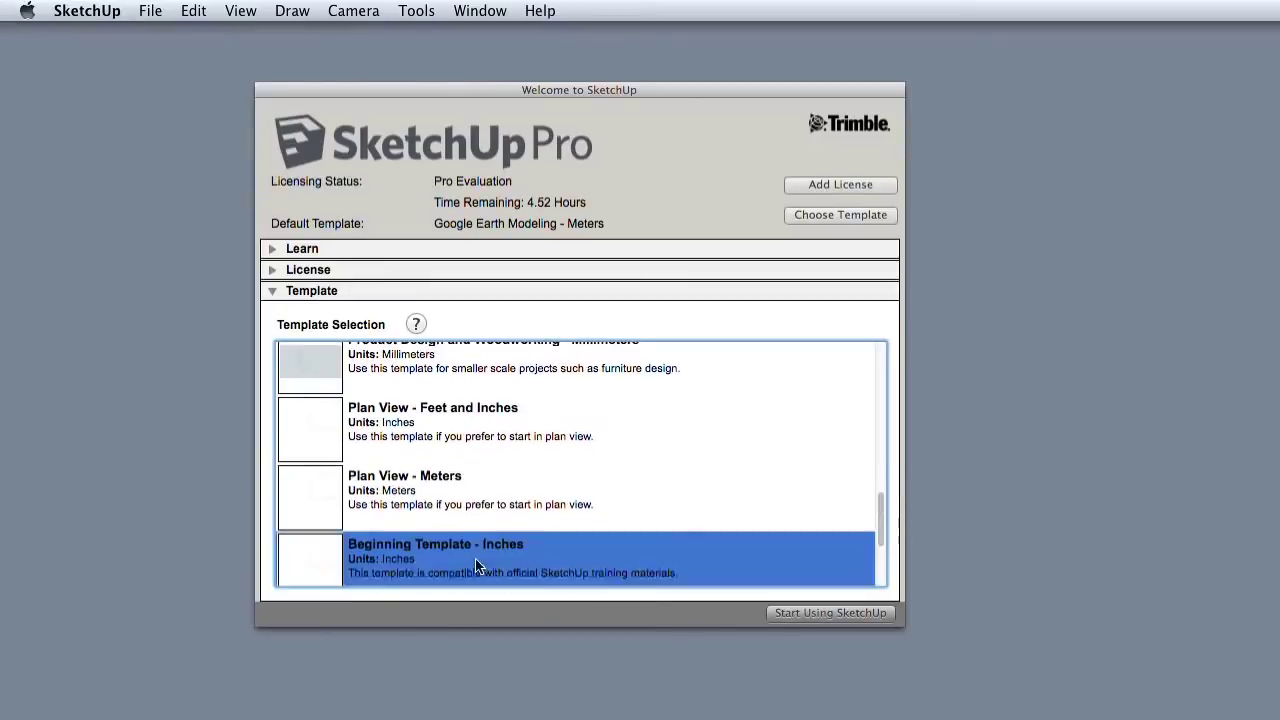
click(457, 366)
drag(881, 533, 880, 488)
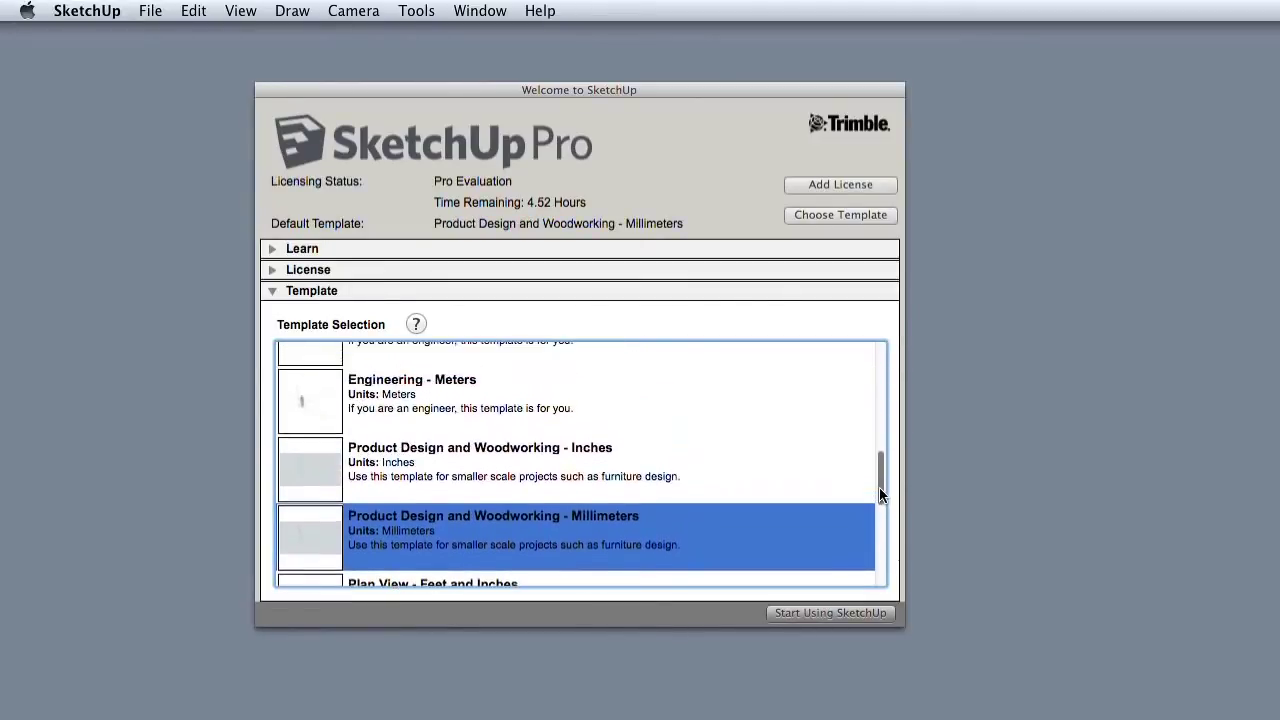
click(573, 477)
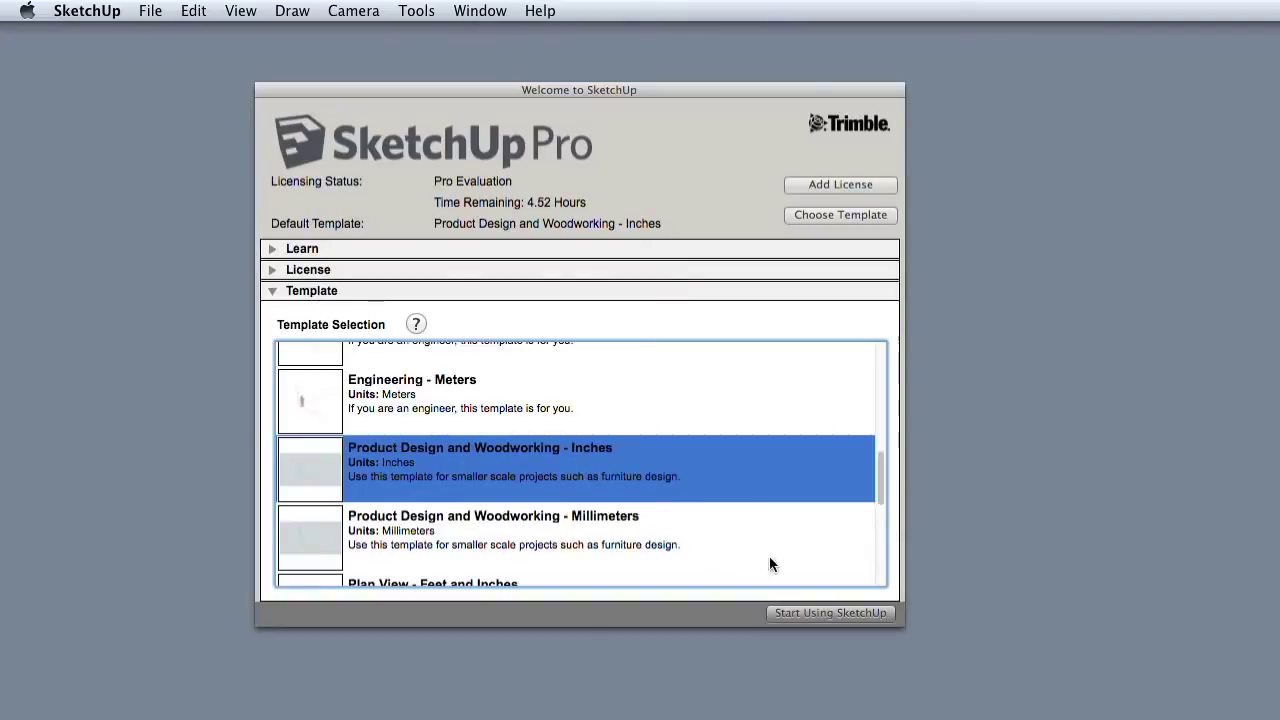
click(818, 621)
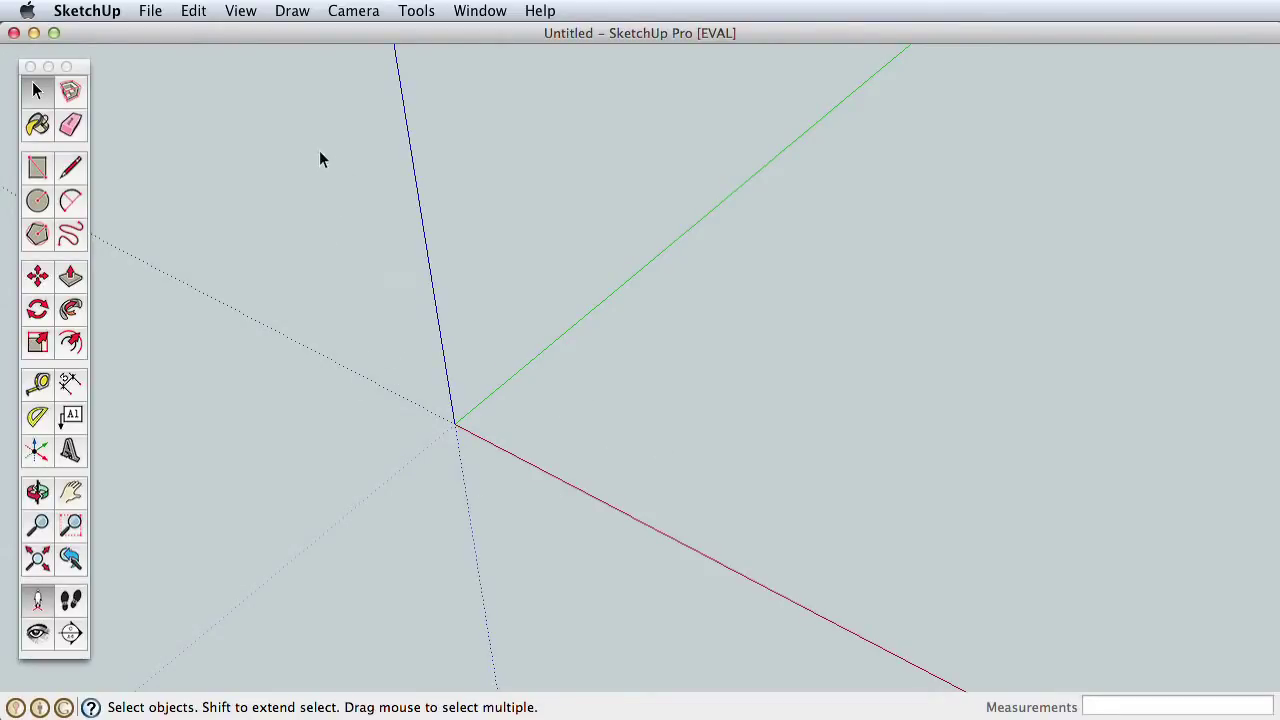
Step: Set the camera to the standard Iso view
click(353, 14)
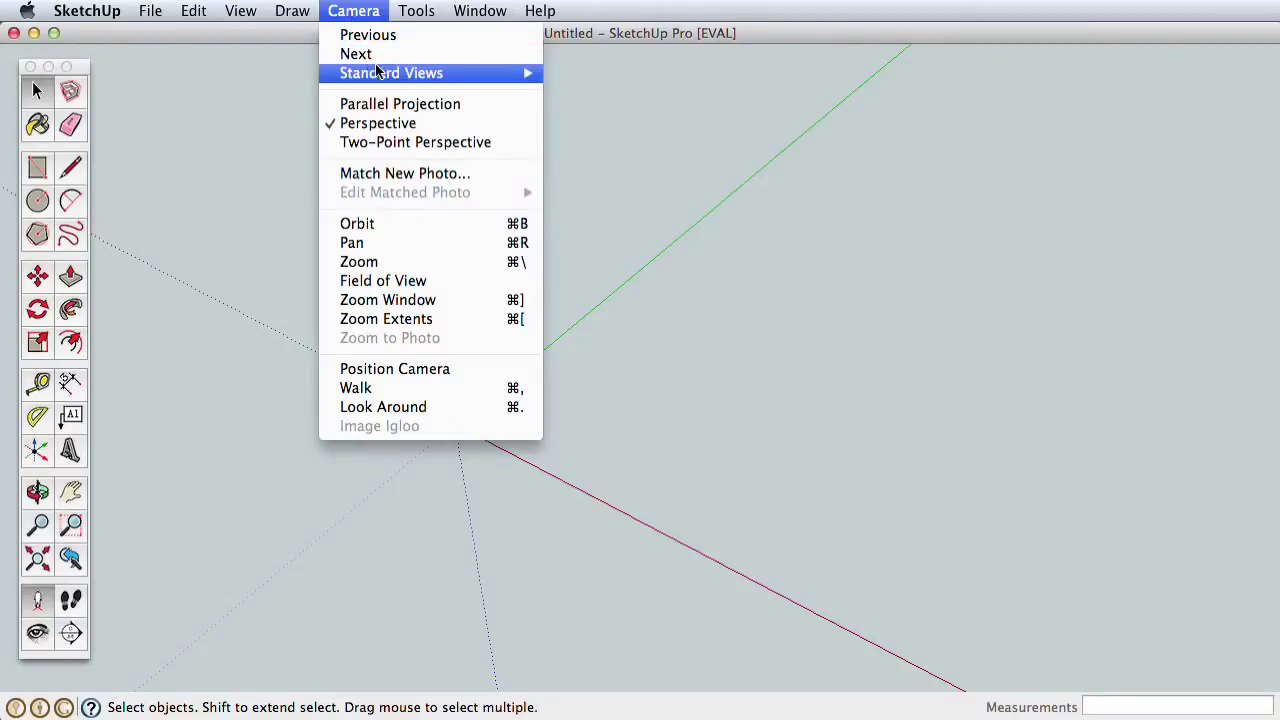
mouse_move(451, 76)
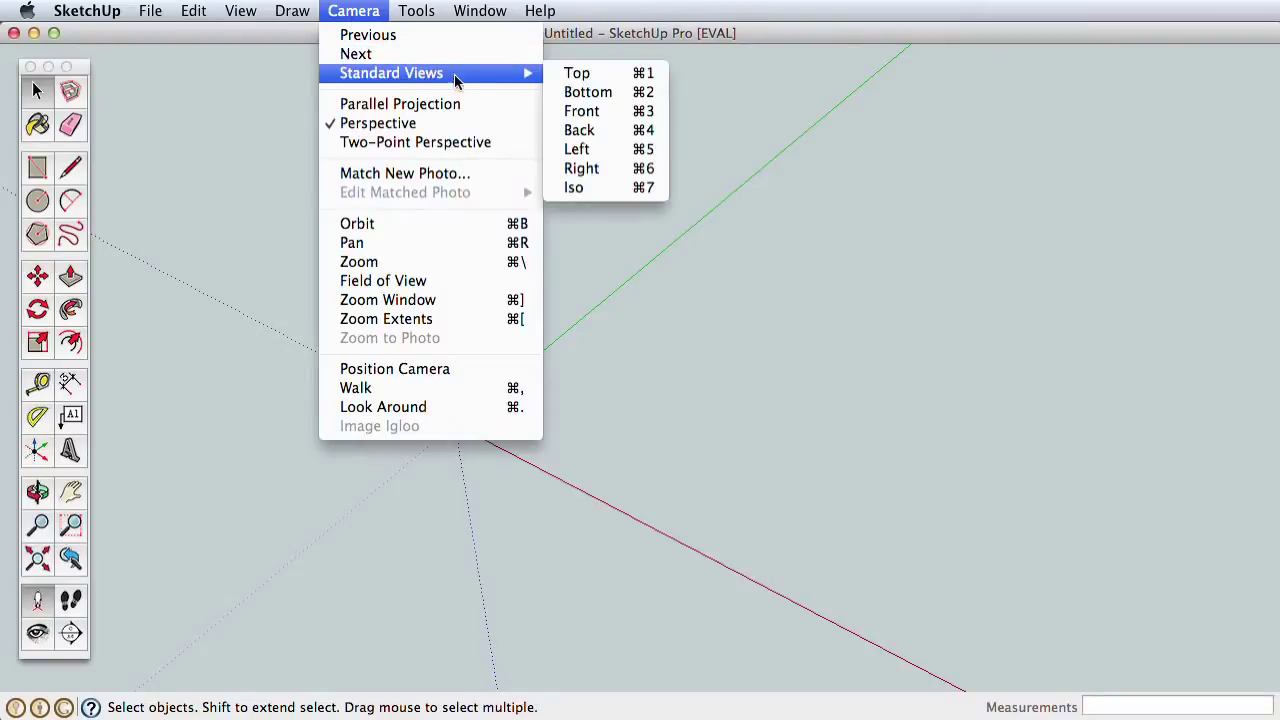
click(588, 189)
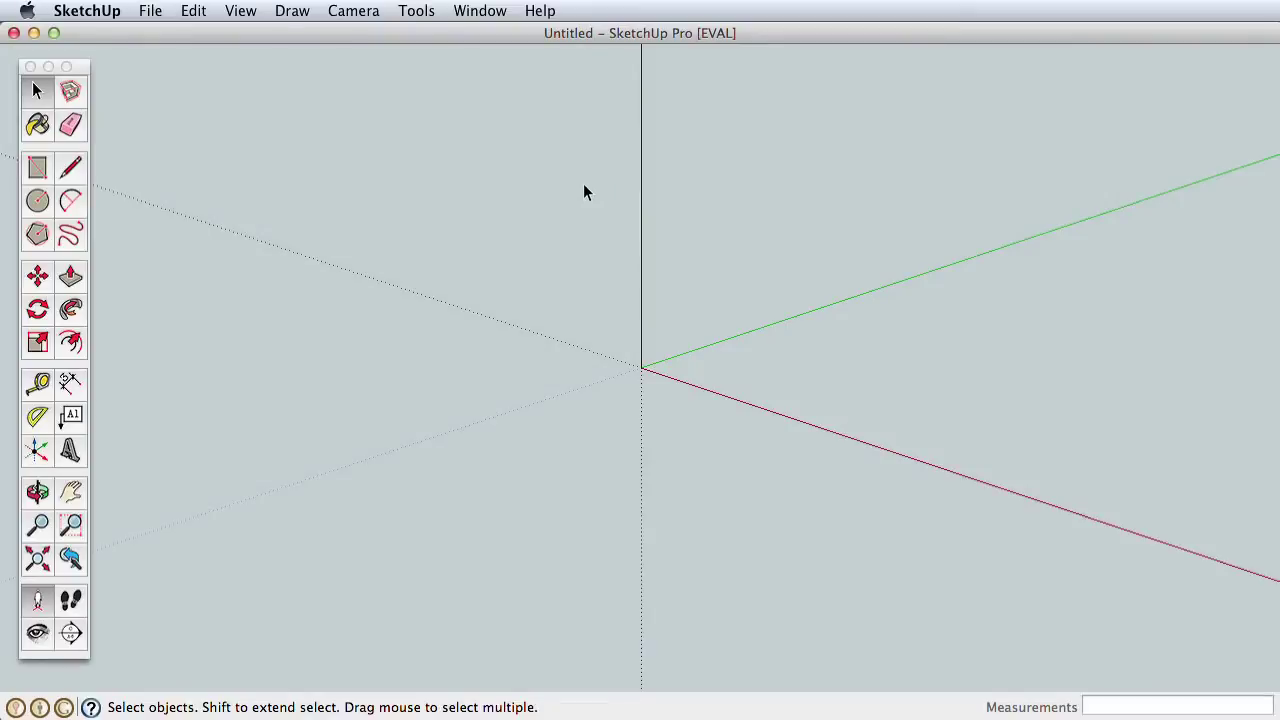
Step: Draw a rectangle about 76 by 129 inches on the ground plane across the origin
click(38, 170)
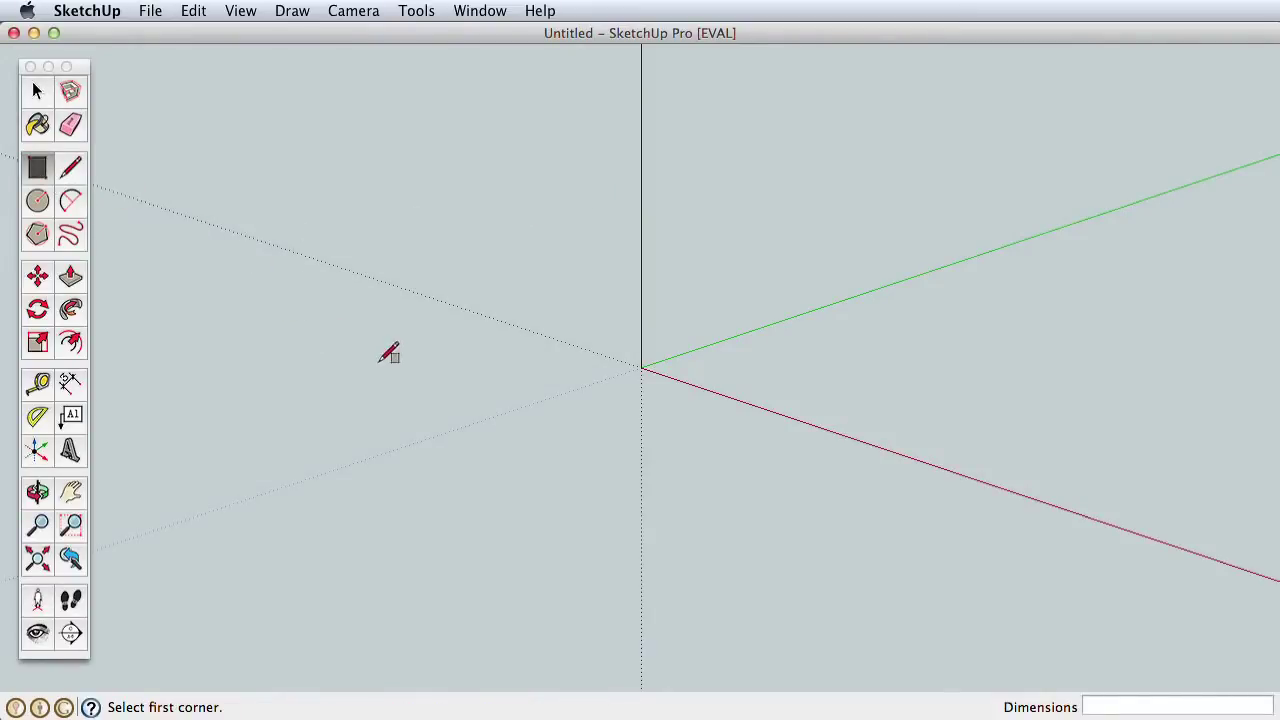
click(262, 390)
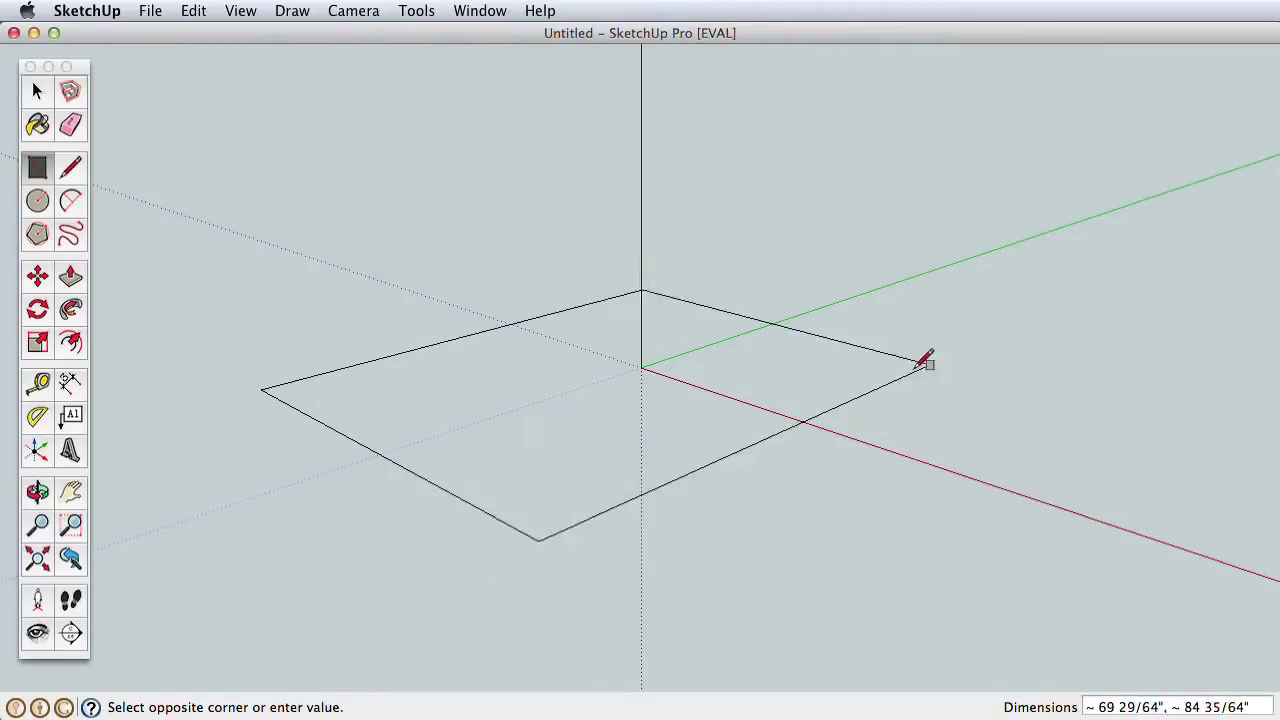
click(1065, 321)
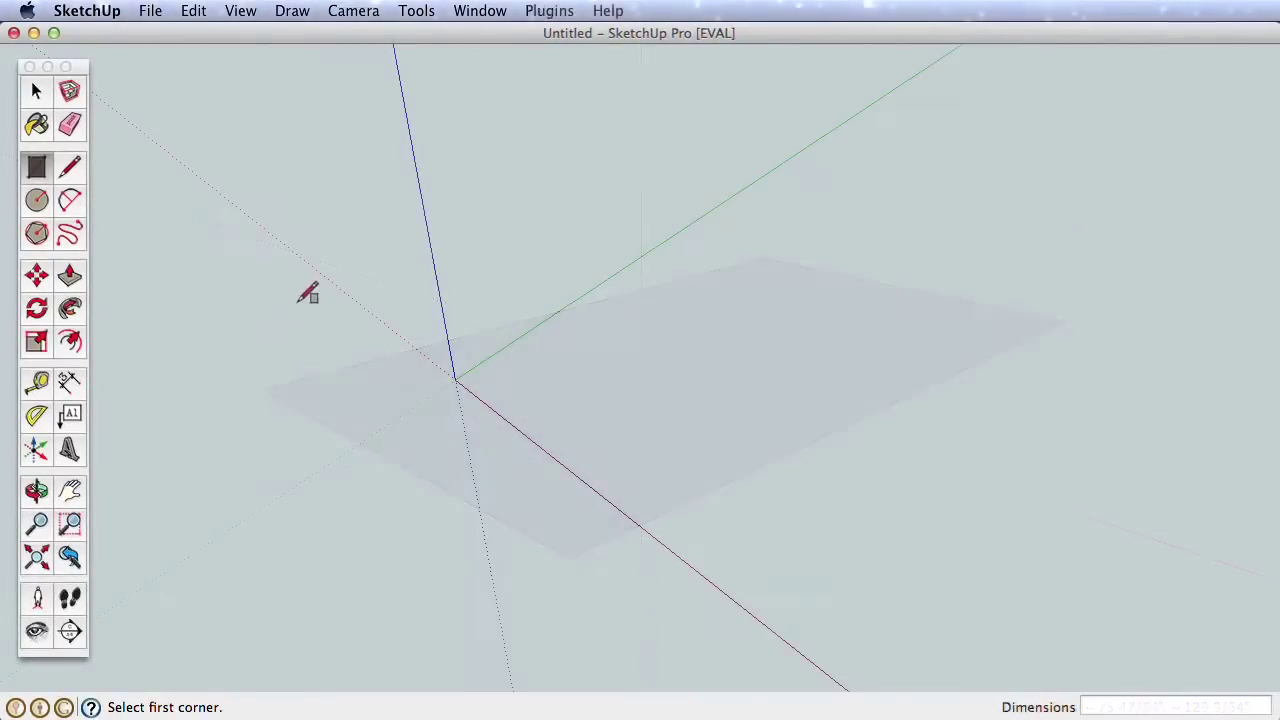
Step: Draw two ground-plane rectangles on opposite sides of the green axis, about 33 by 86 inches and about 80 by 98 inches
click(298, 299)
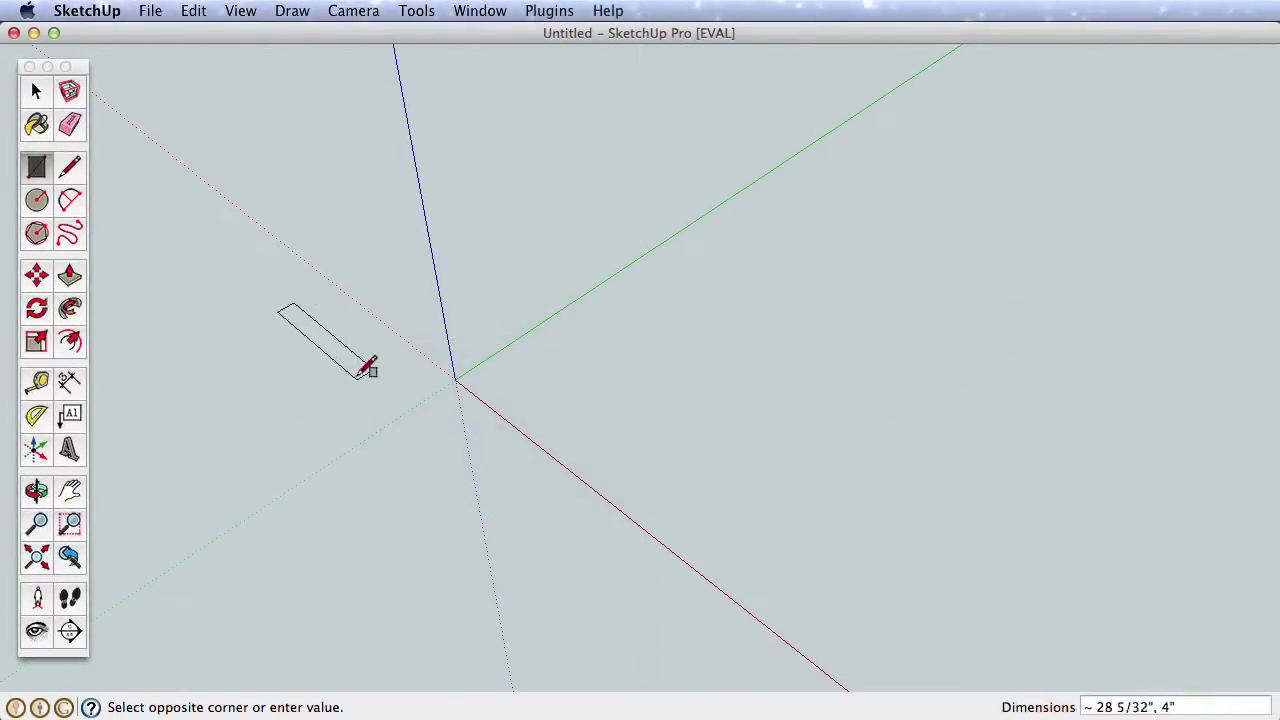
click(676, 191)
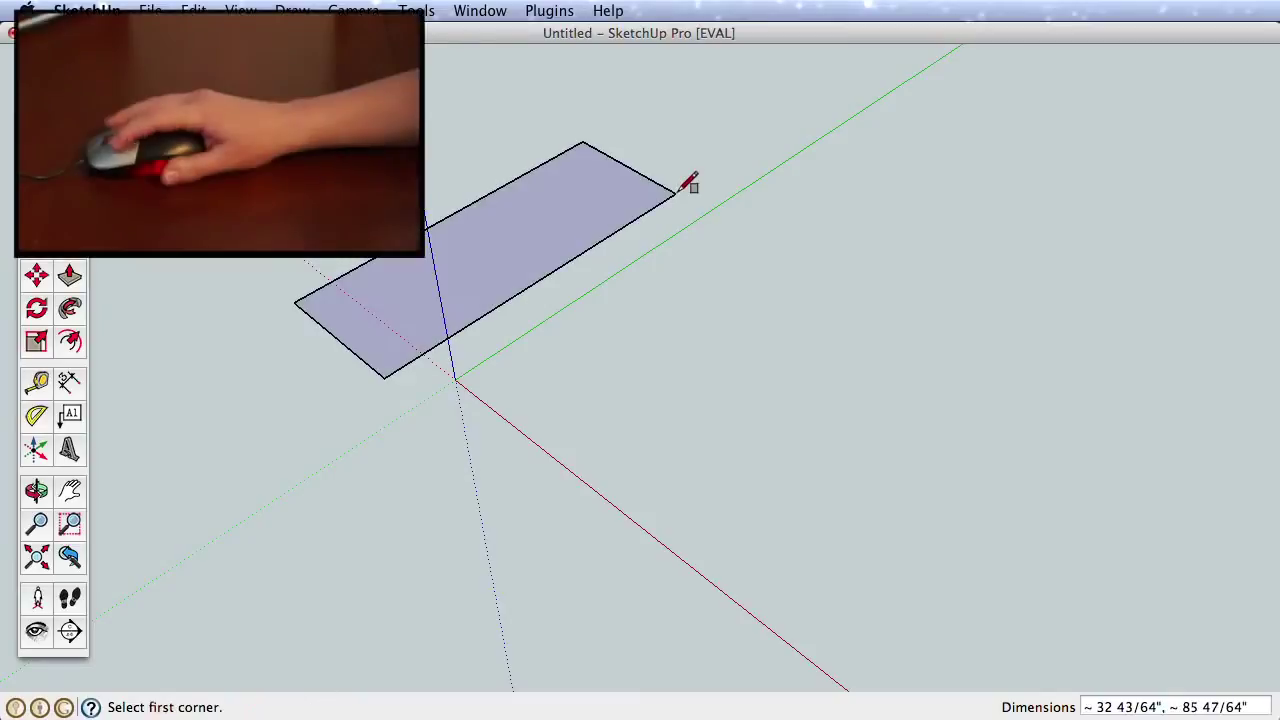
click(538, 384)
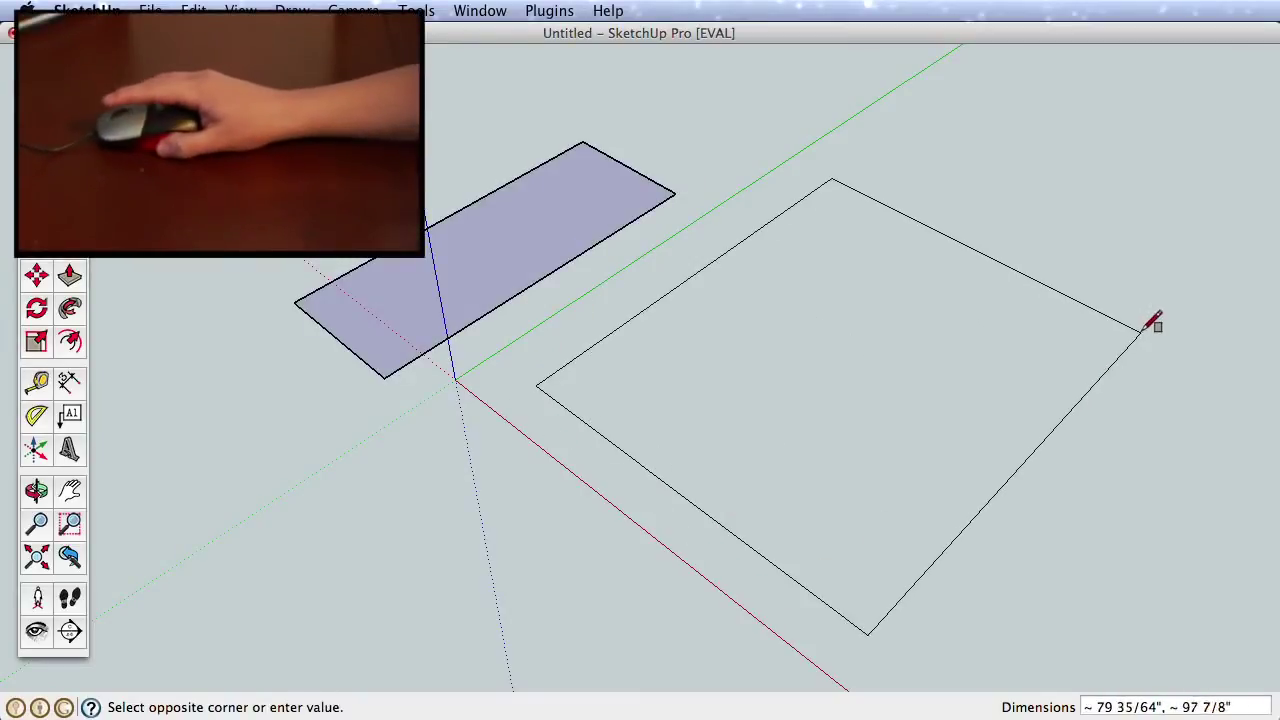
click(1141, 331)
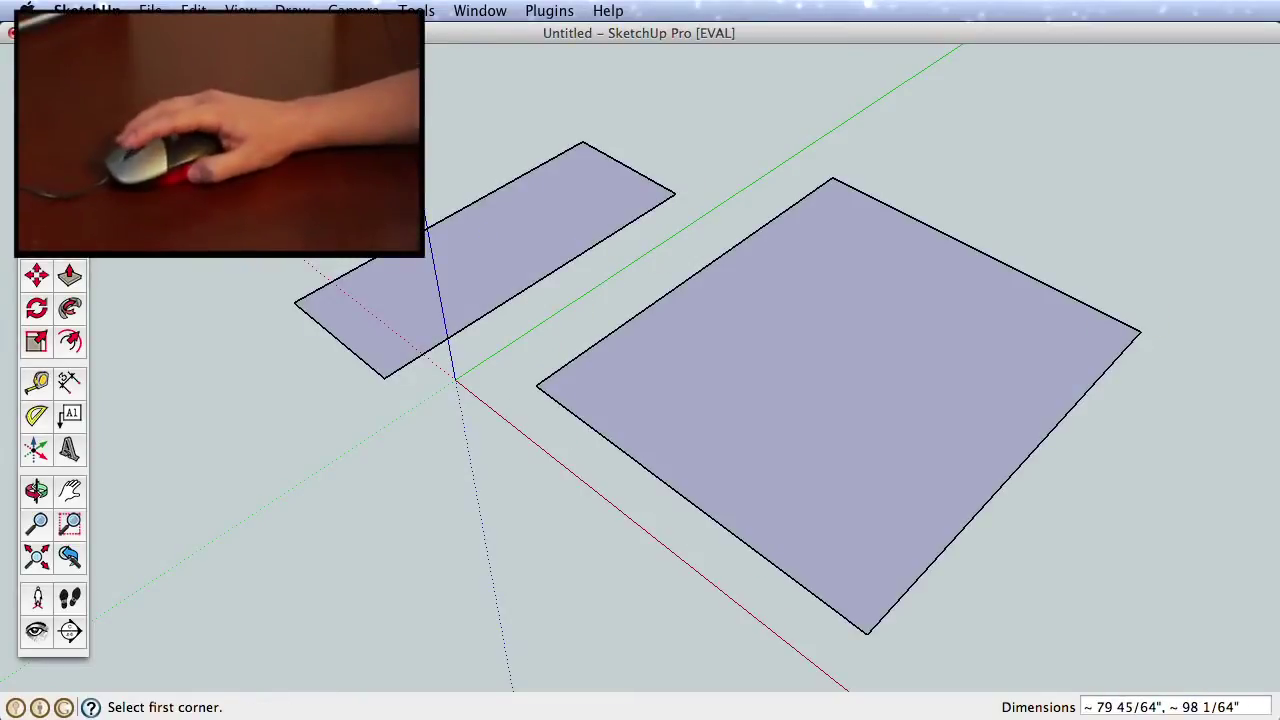
Step: Draw a line from the smaller rectangle's corner nearest the origin out to a point in front of the axes
key(l)
click(387, 379)
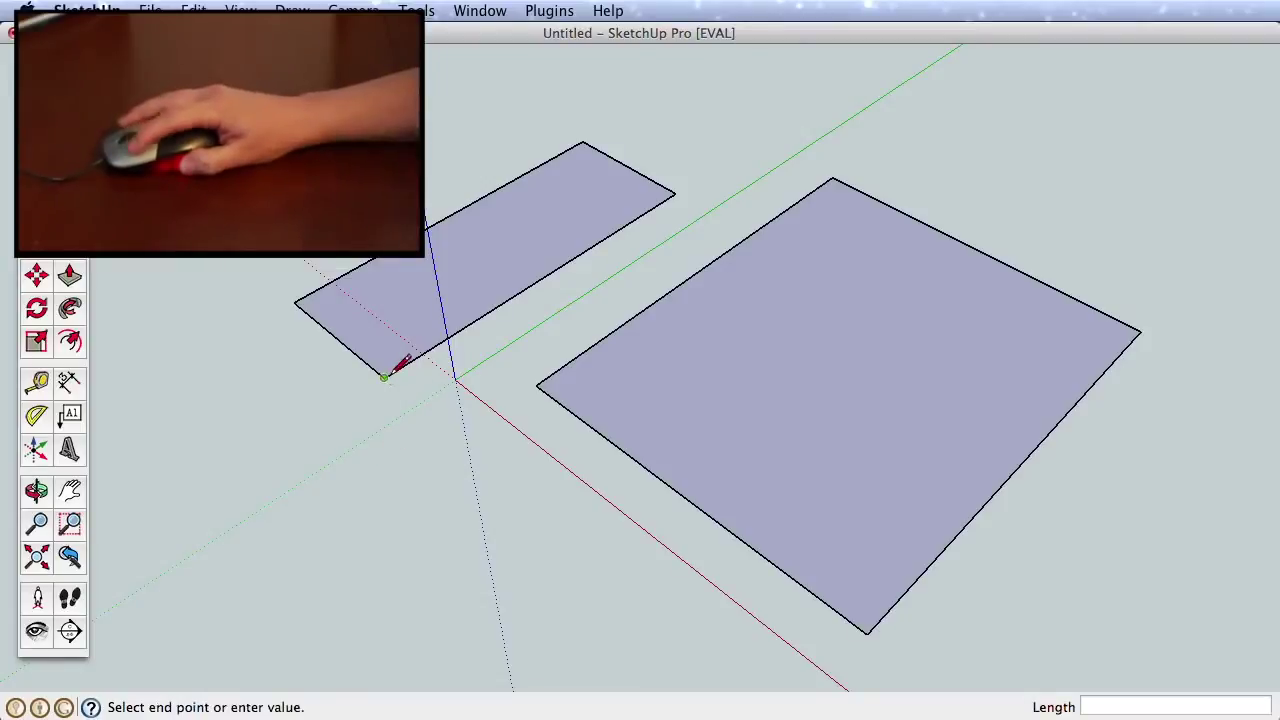
click(680, 624)
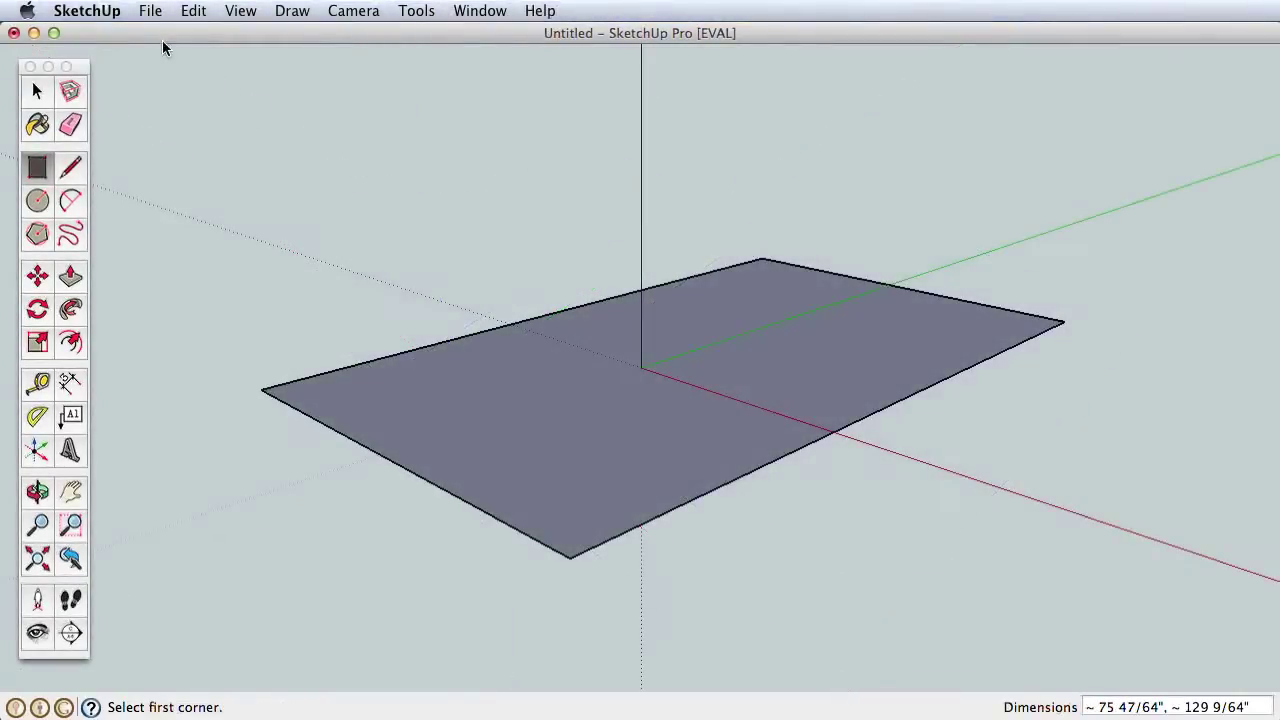
Step: Undo the rectangle drawn across the origin
click(194, 12)
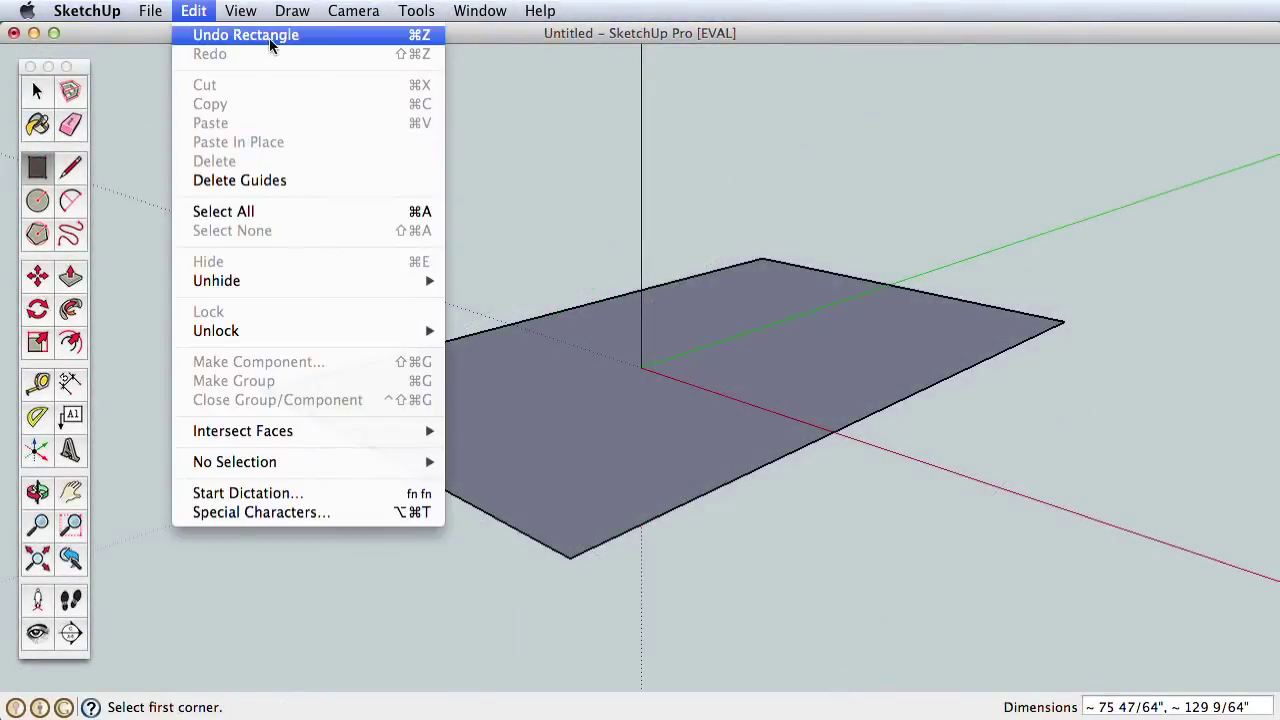
click(310, 36)
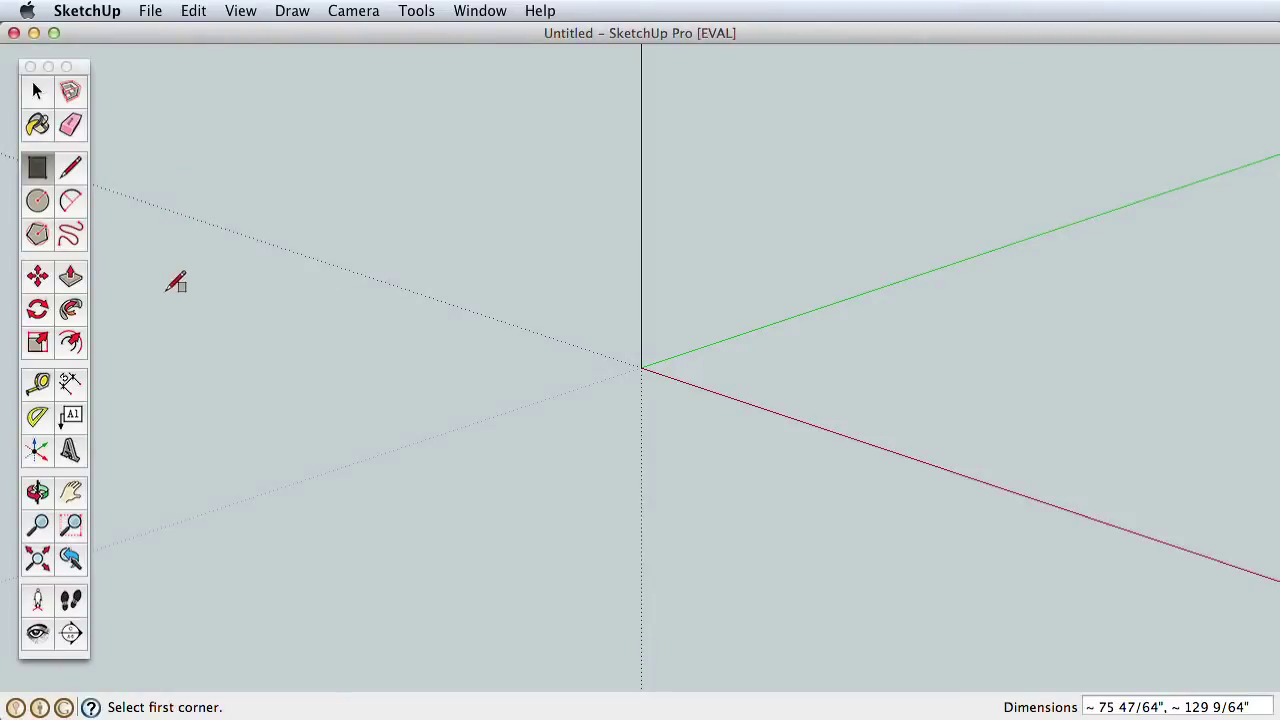
Step: Draw a rectangle about 85 by 149 inches across the origin on the ground plane and pull it up about 37 inches into a box
click(229, 365)
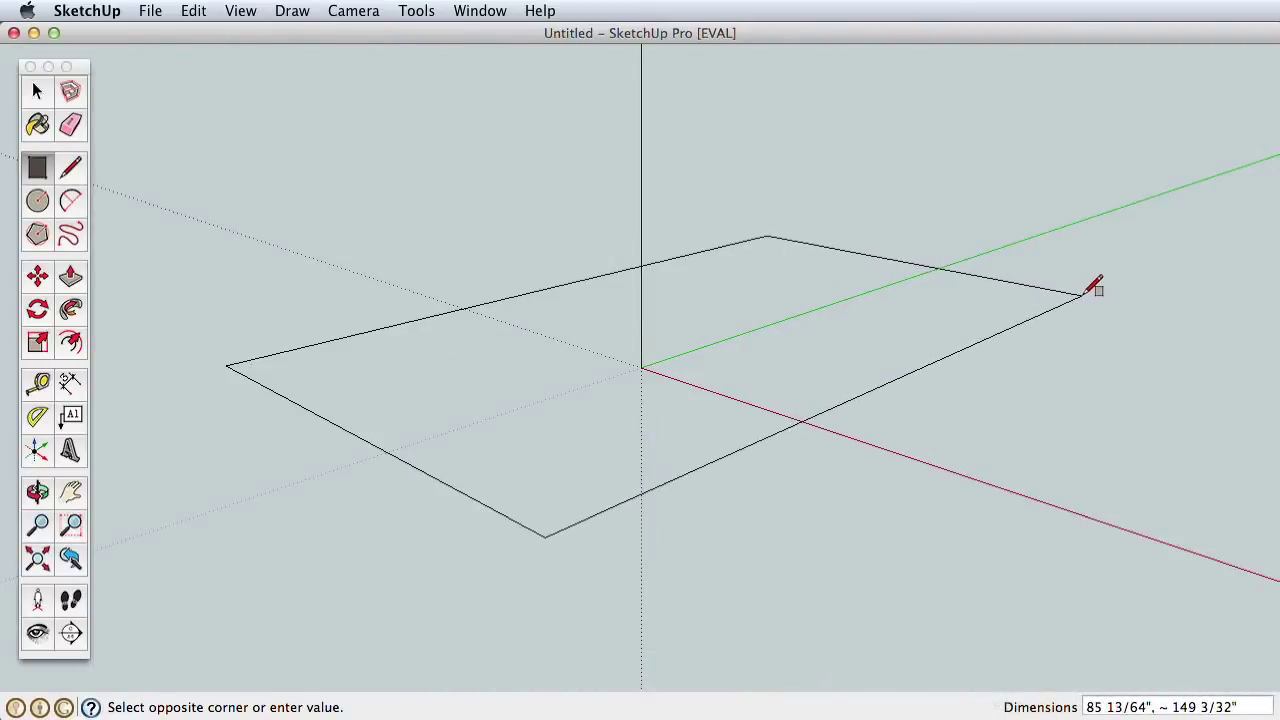
click(1082, 296)
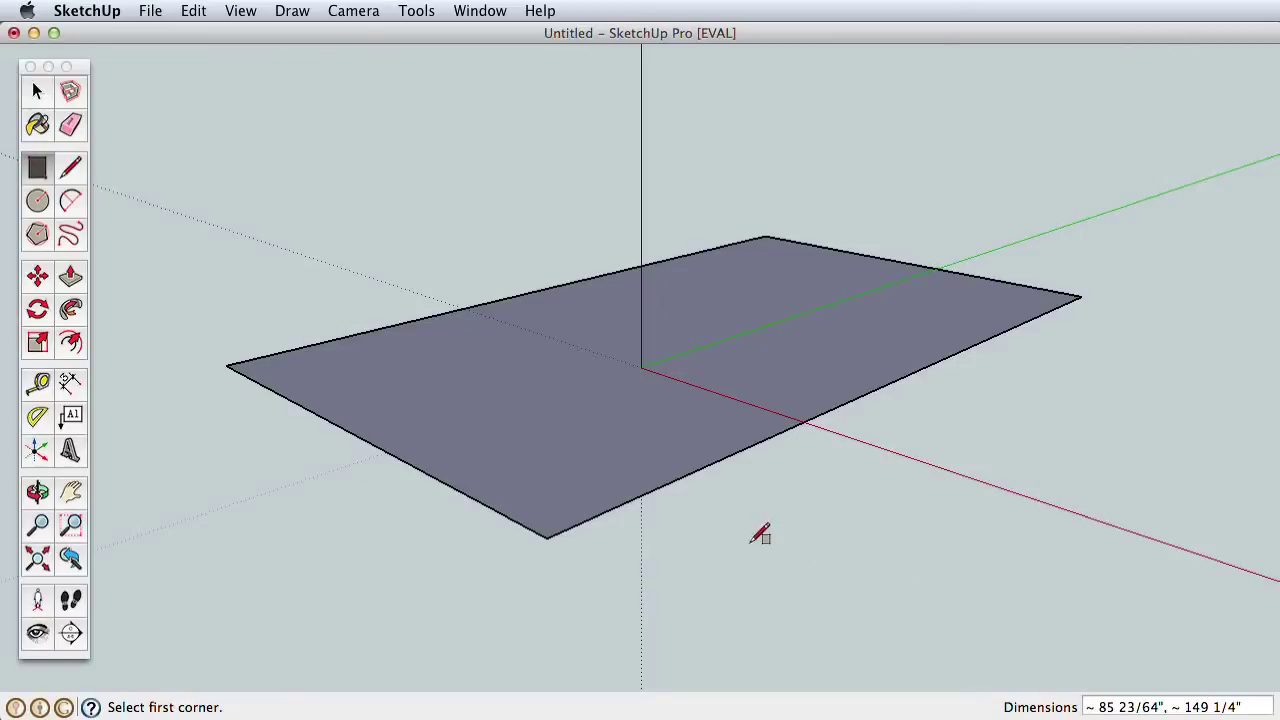
click(71, 282)
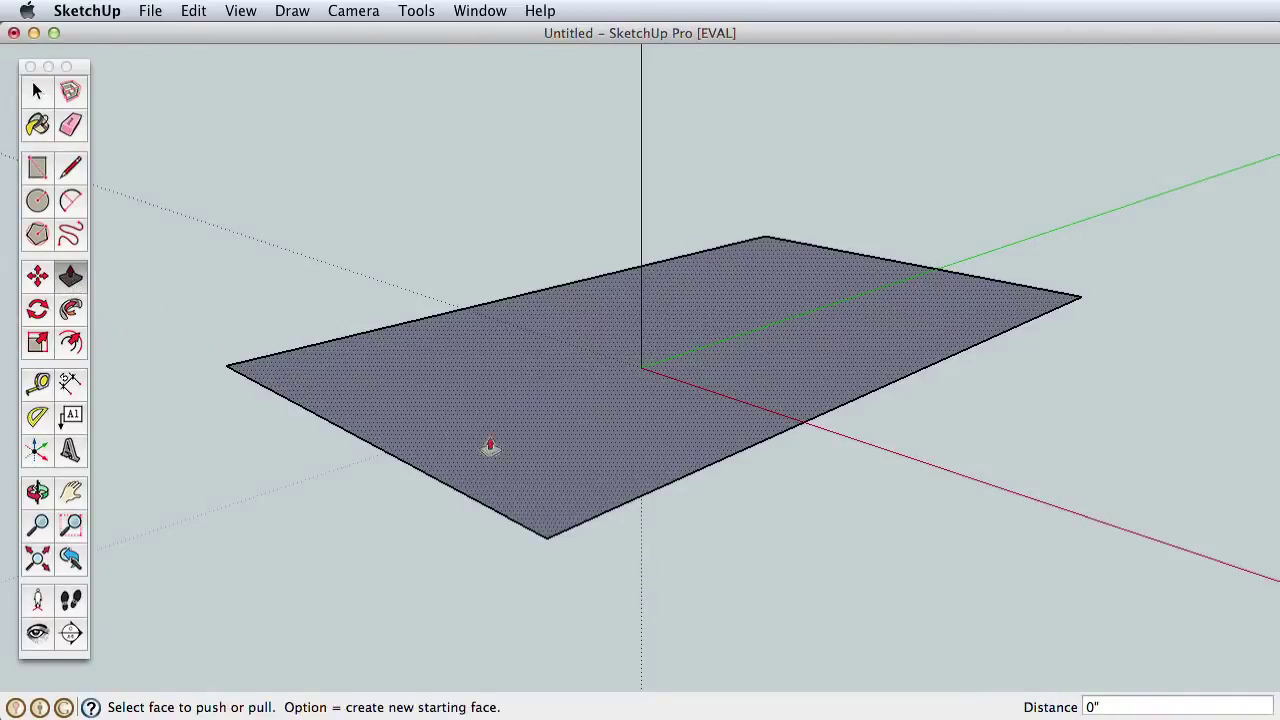
drag(535, 489, 509, 208)
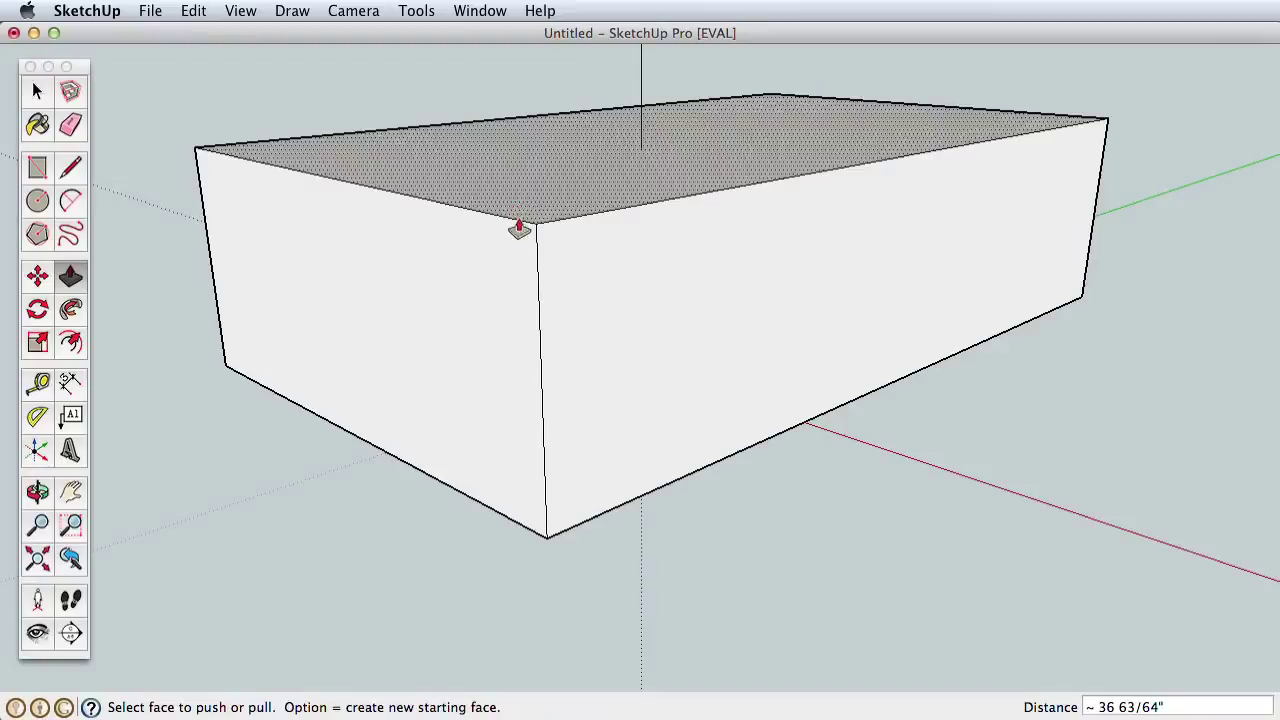
Step: Reproportion the box by pushing and pulling its top and side faces, ending with the face crossing the negative green axis pushed in about 10 inches
drag(729, 404, 672, 404)
drag(480, 400, 450, 418)
drag(533, 415, 660, 460)
drag(604, 247, 641, 369)
drag(540, 377, 612, 359)
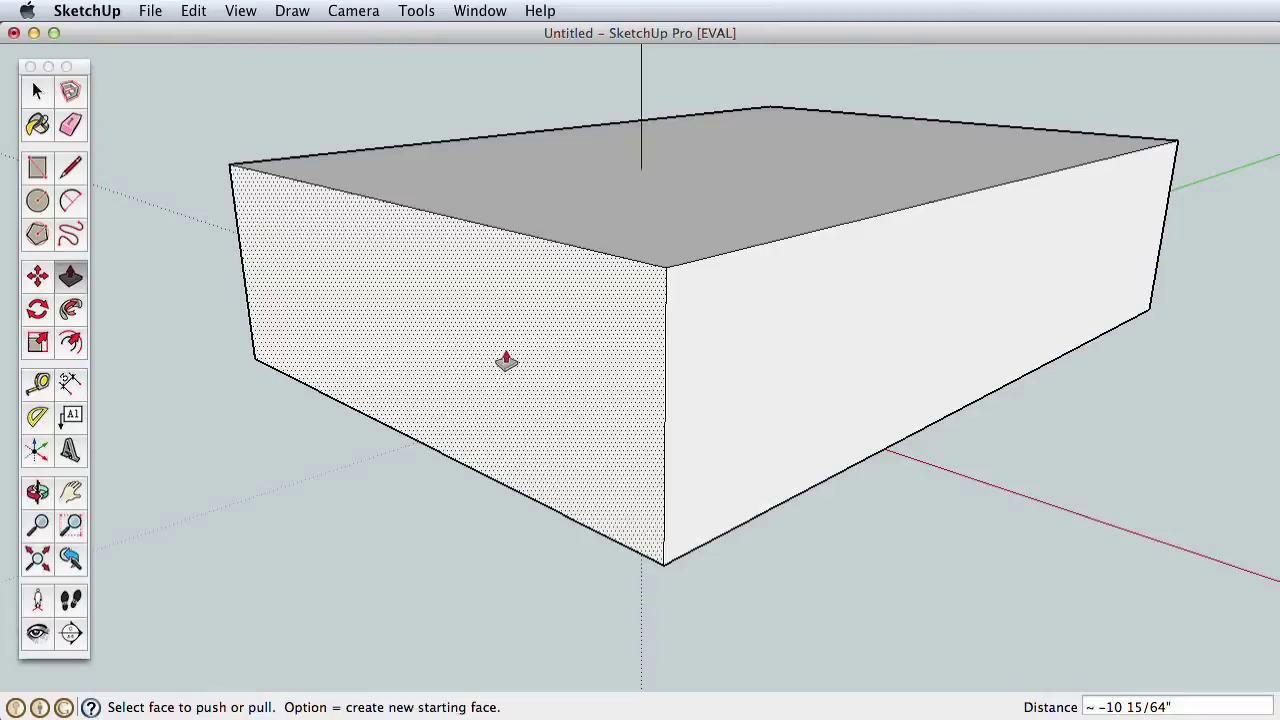
Step: Draw a rectangle about 50 by 27 inches from the nearest top corner on the box's red-axis side face and push it in about 80 inches
click(37, 168)
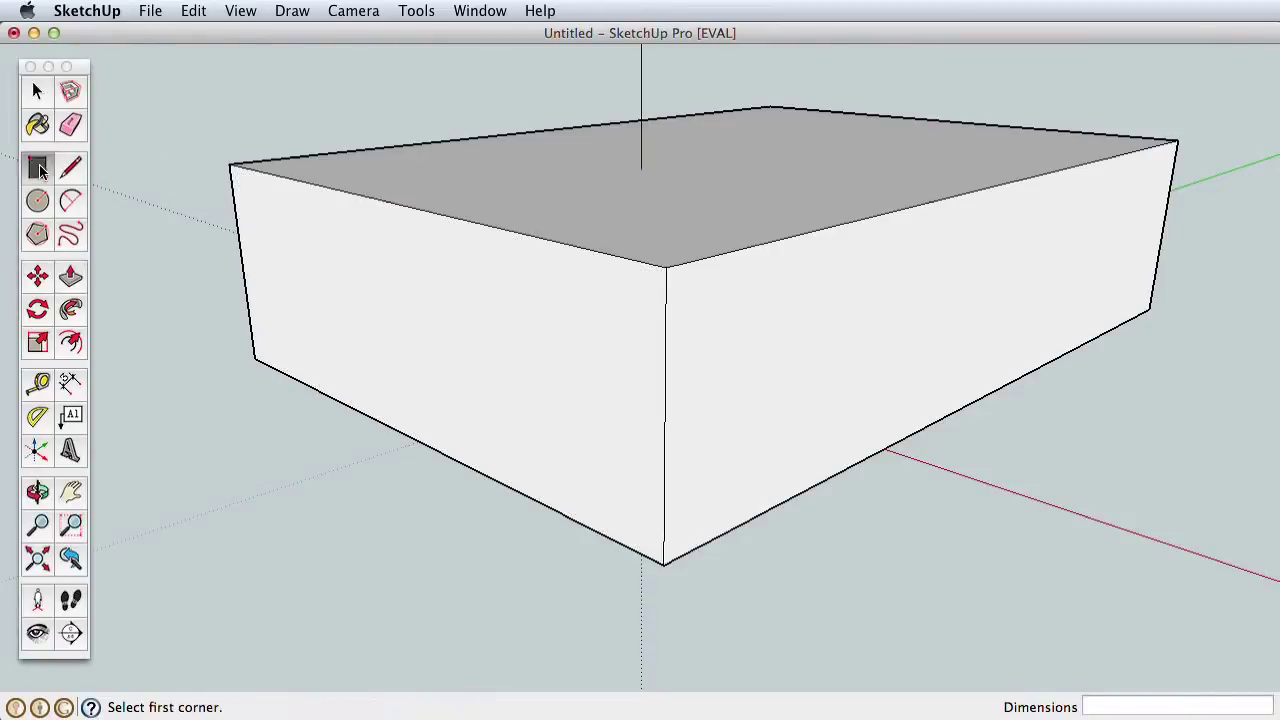
click(666, 267)
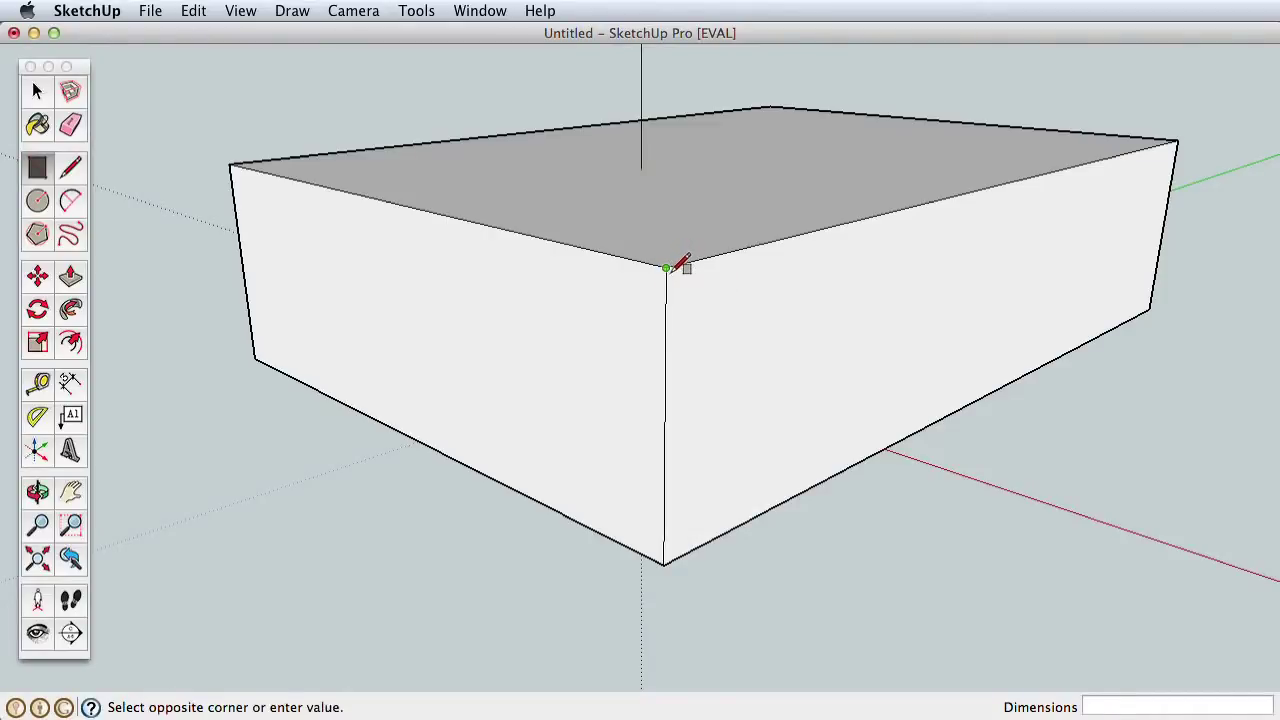
click(911, 390)
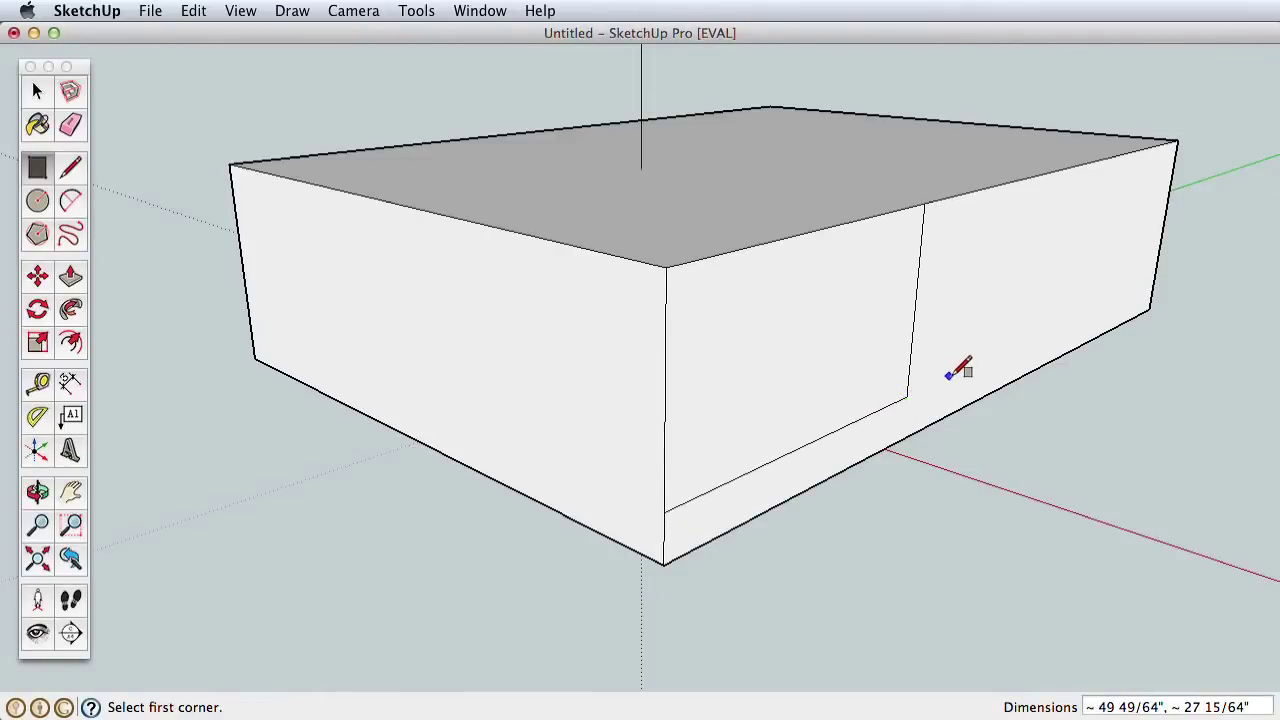
click(70, 277)
drag(720, 400, 345, 307)
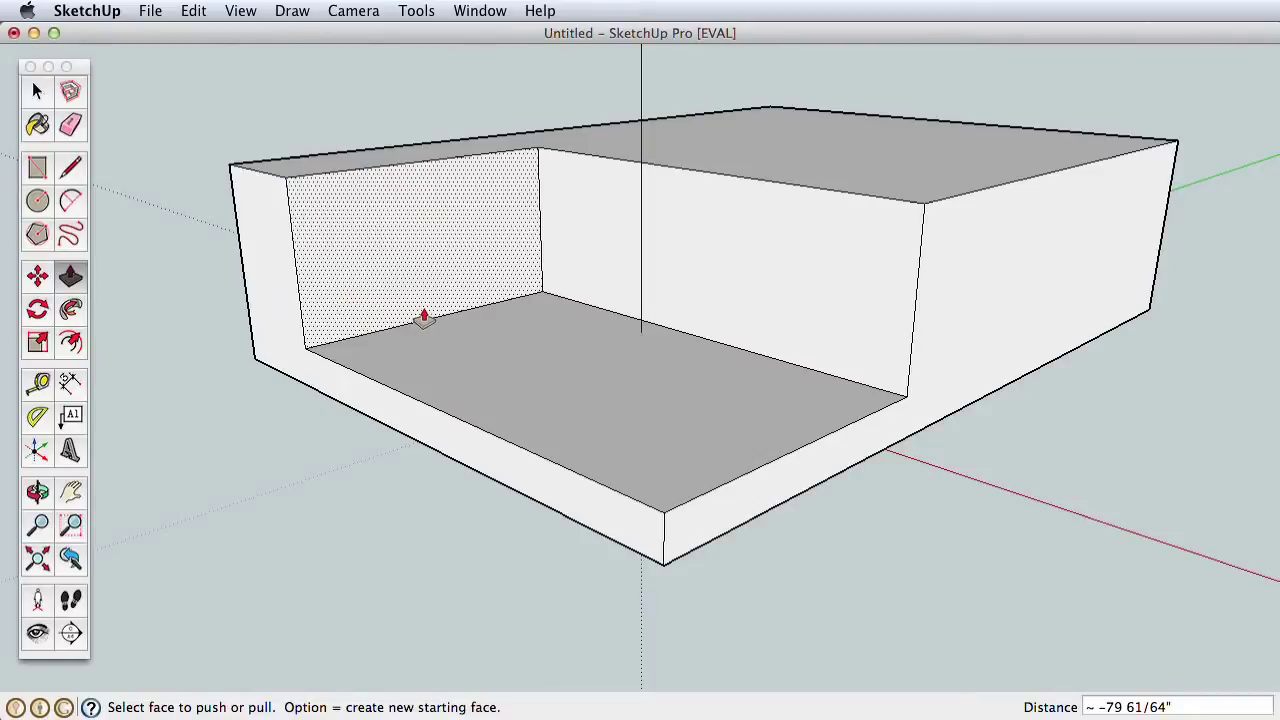
Step: Draw a circle with a radius of about 9 5/16 inches on the recess wall nearest the green axis
click(37, 203)
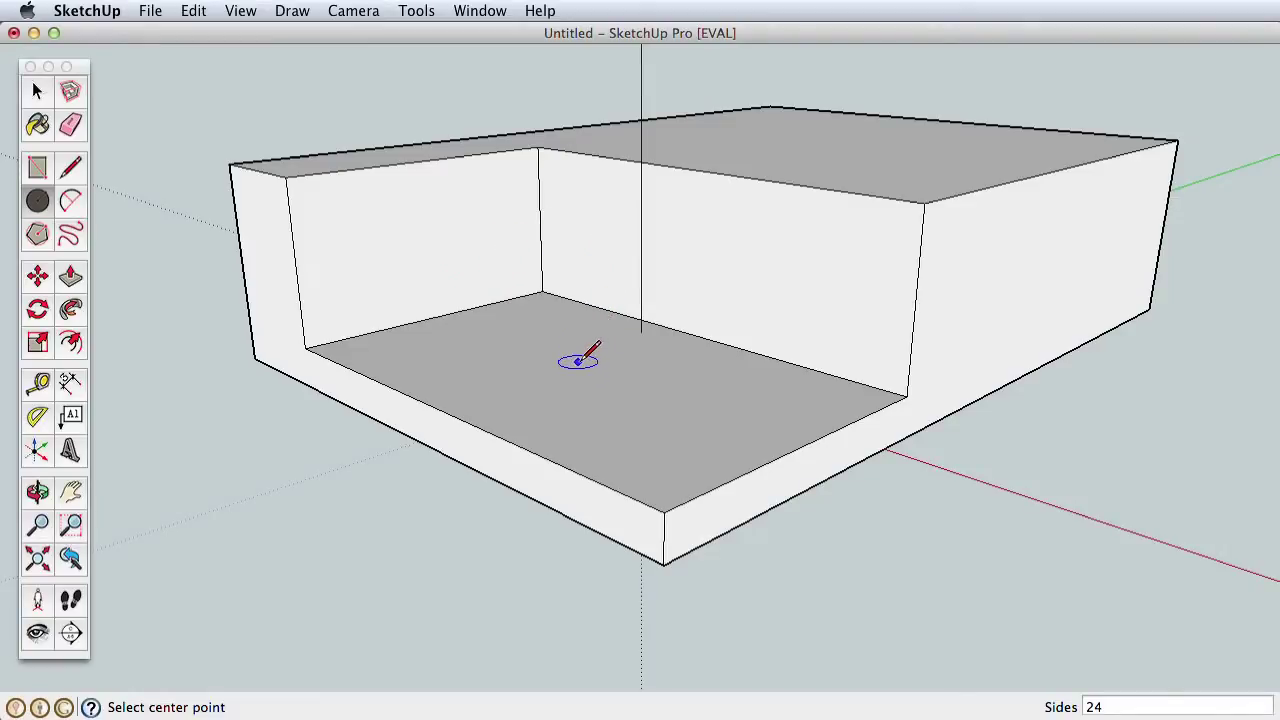
click(756, 263)
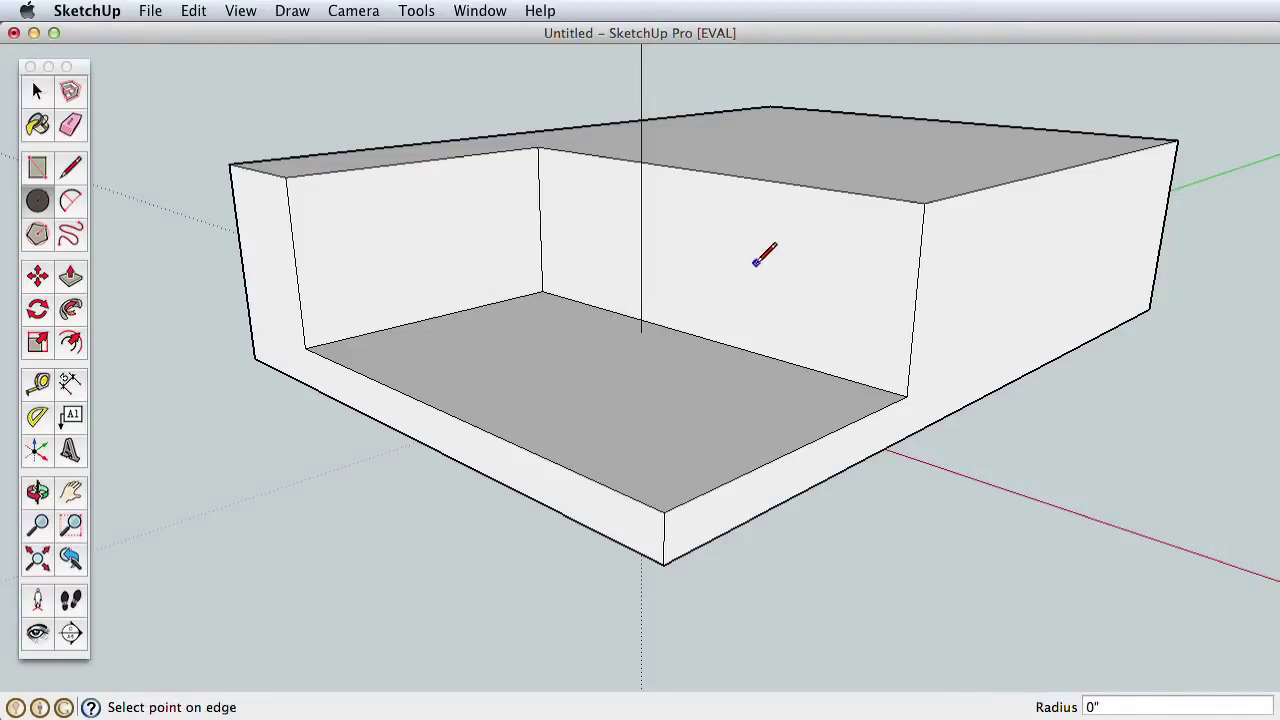
click(806, 274)
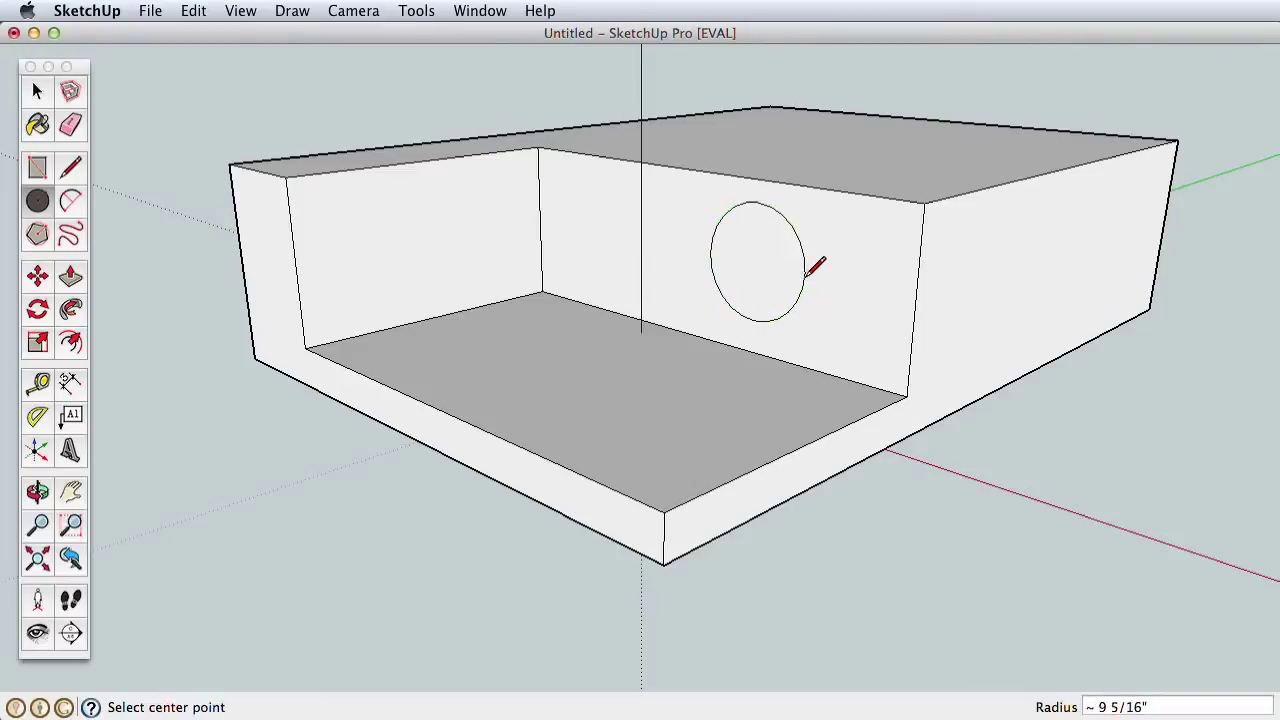
Step: Draw a circle with a radius of about 10 45/64 inches on the recess's back wall, adjoining the wall with the first circle
click(381, 250)
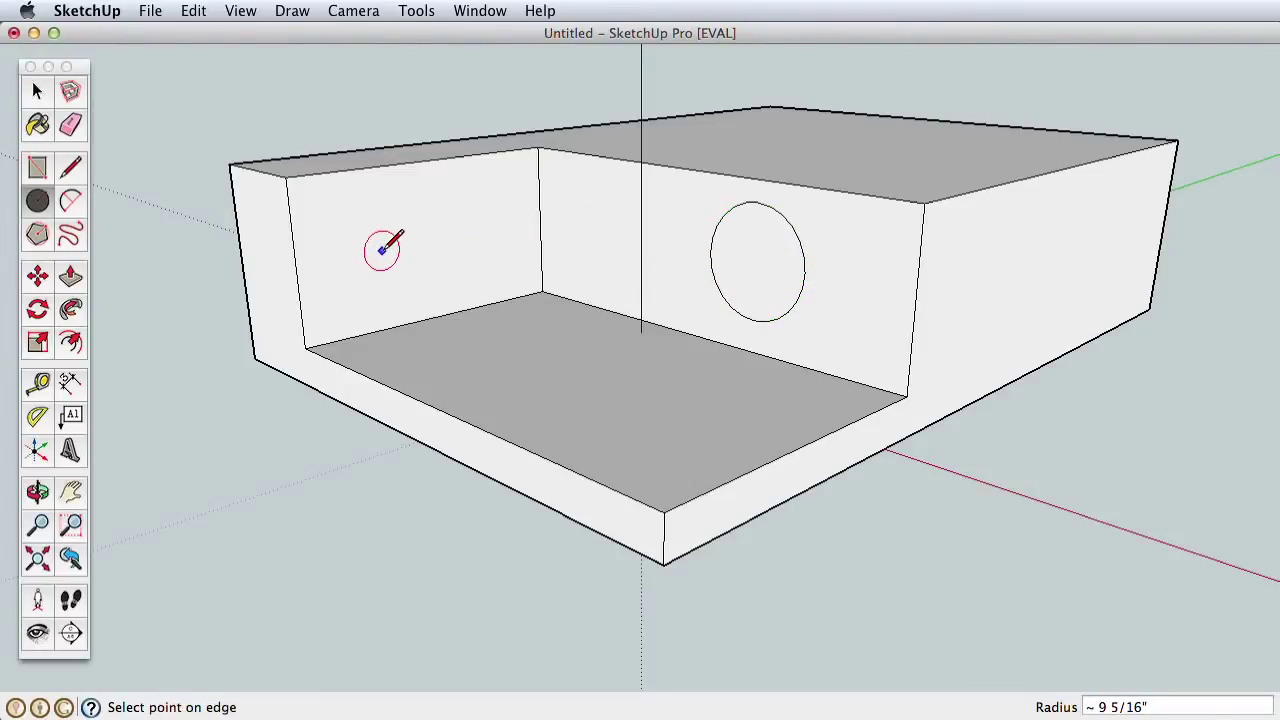
click(436, 241)
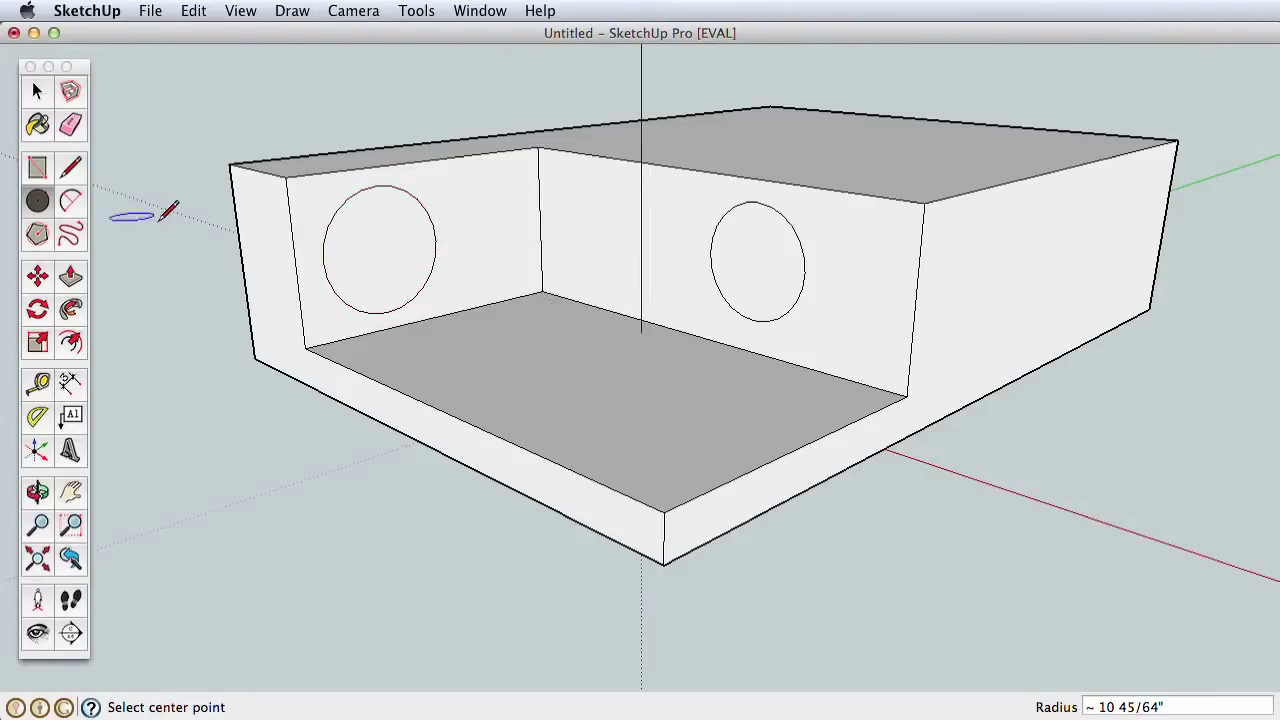
Step: Pull the back-wall circle out about 10 19/64 inches into a cylinder and push the other wall's circle in about 8 9/16 inches
click(70, 277)
click(363, 274)
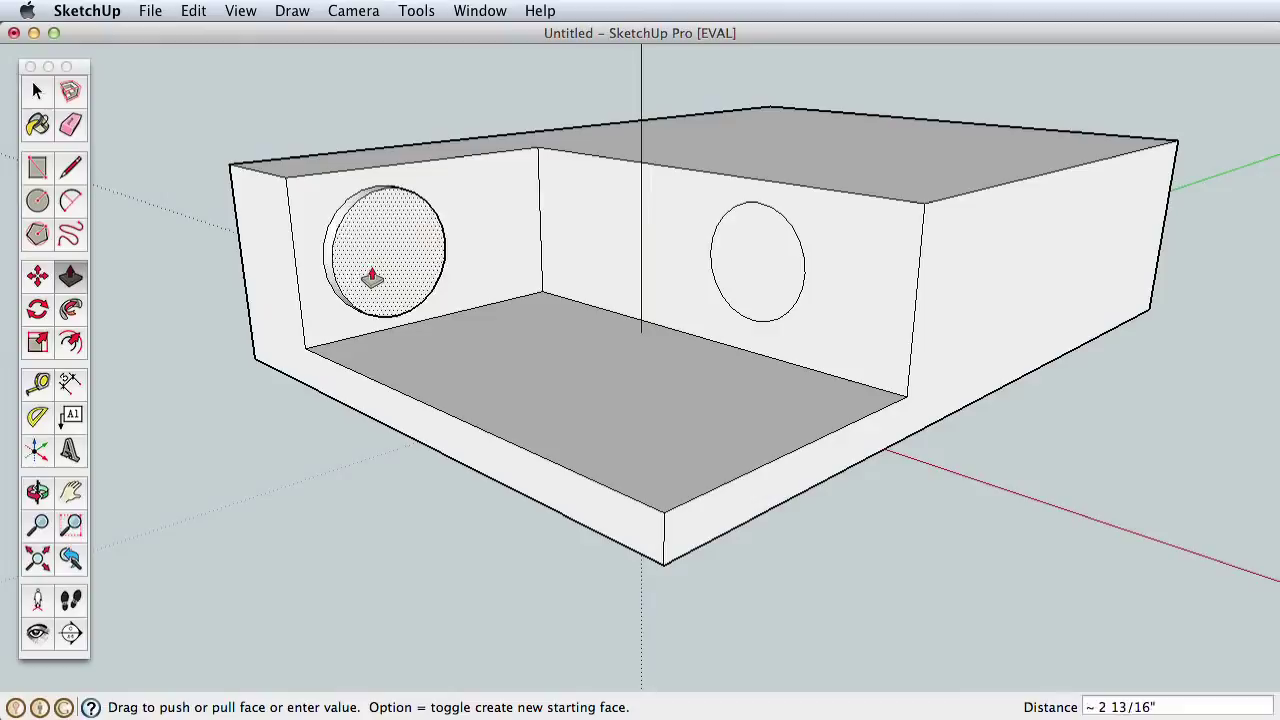
click(457, 286)
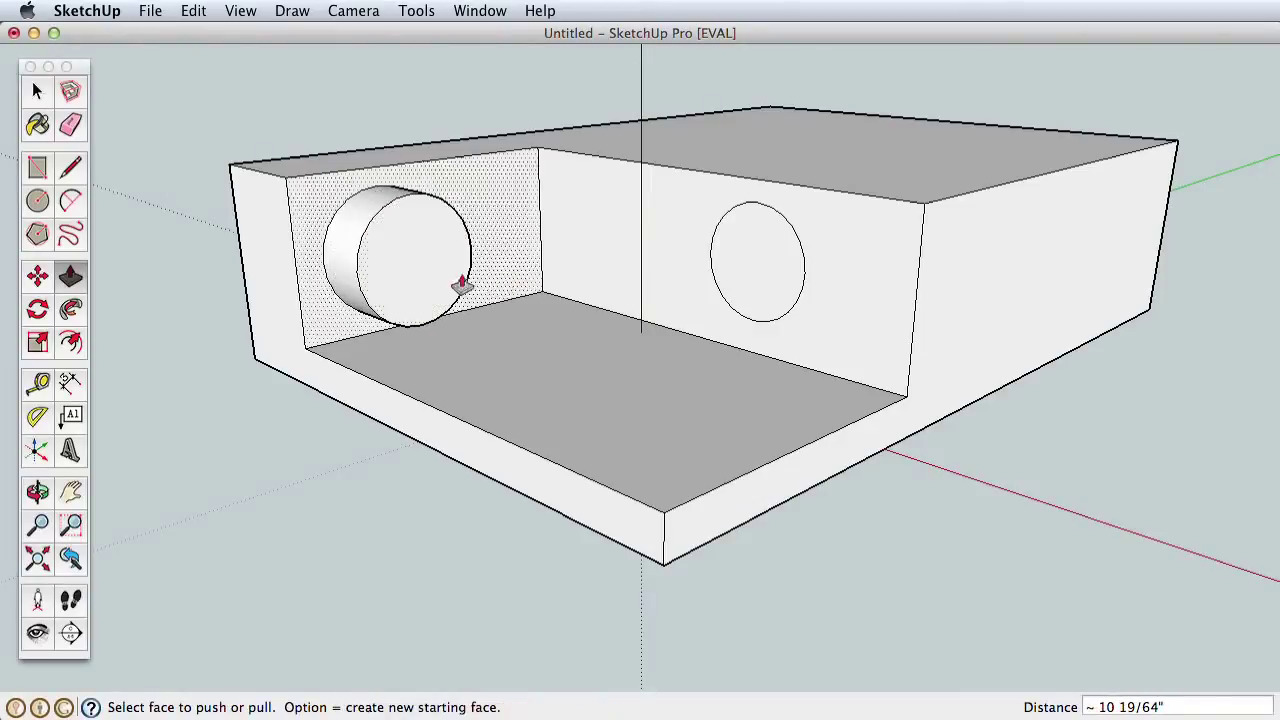
click(738, 295)
click(774, 274)
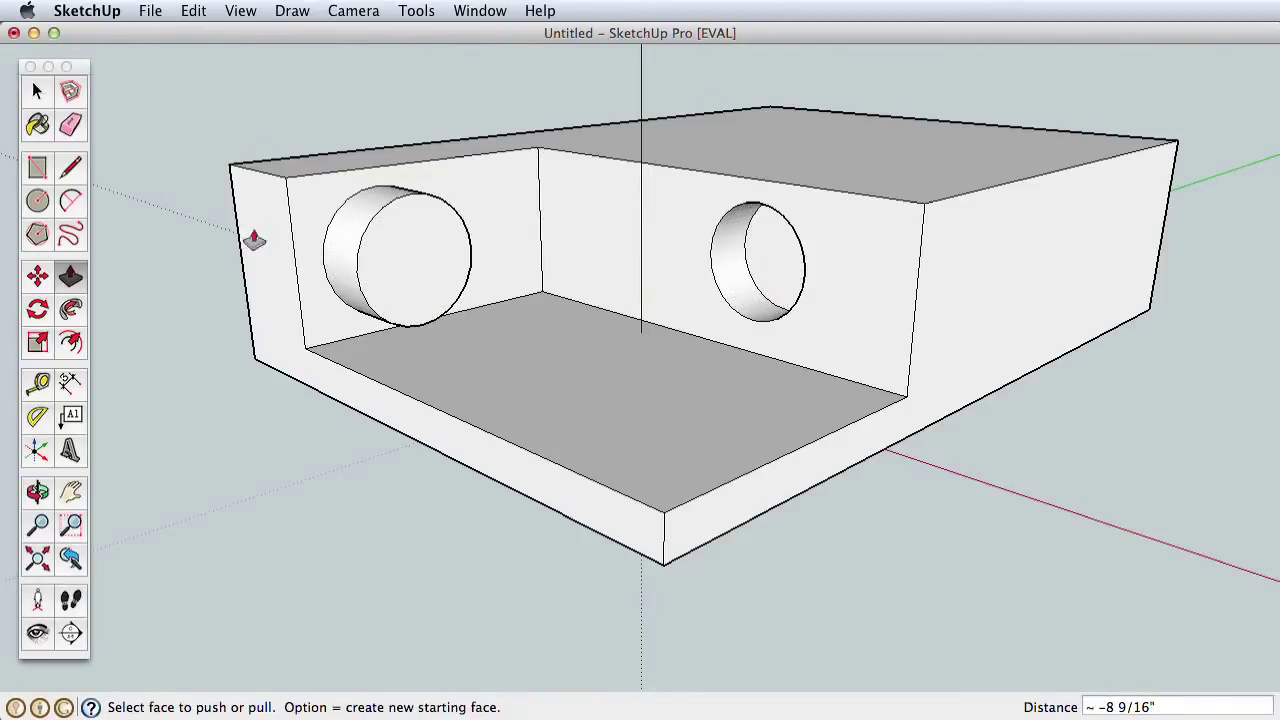
Step: Draw a full-height rectangle about 27 by 34 inches on the red-axis side face beyond the recess and push it in about 11 1/2 inches
click(38, 168)
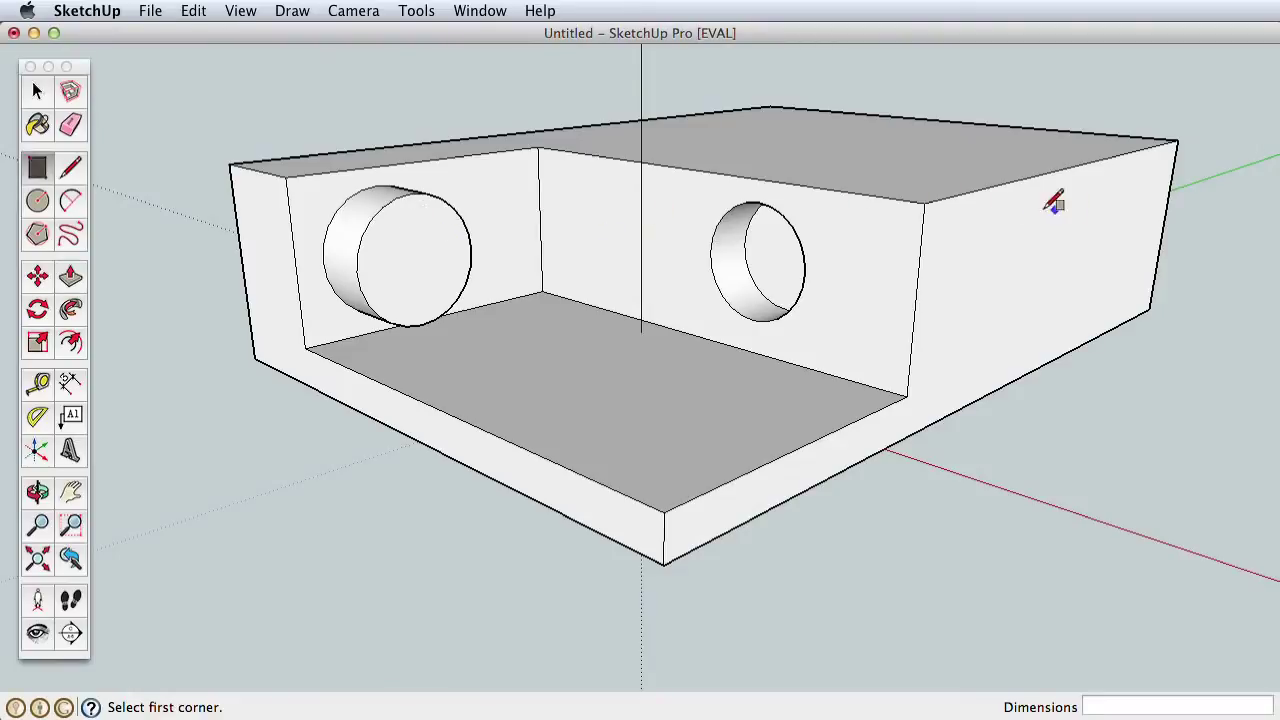
click(1097, 160)
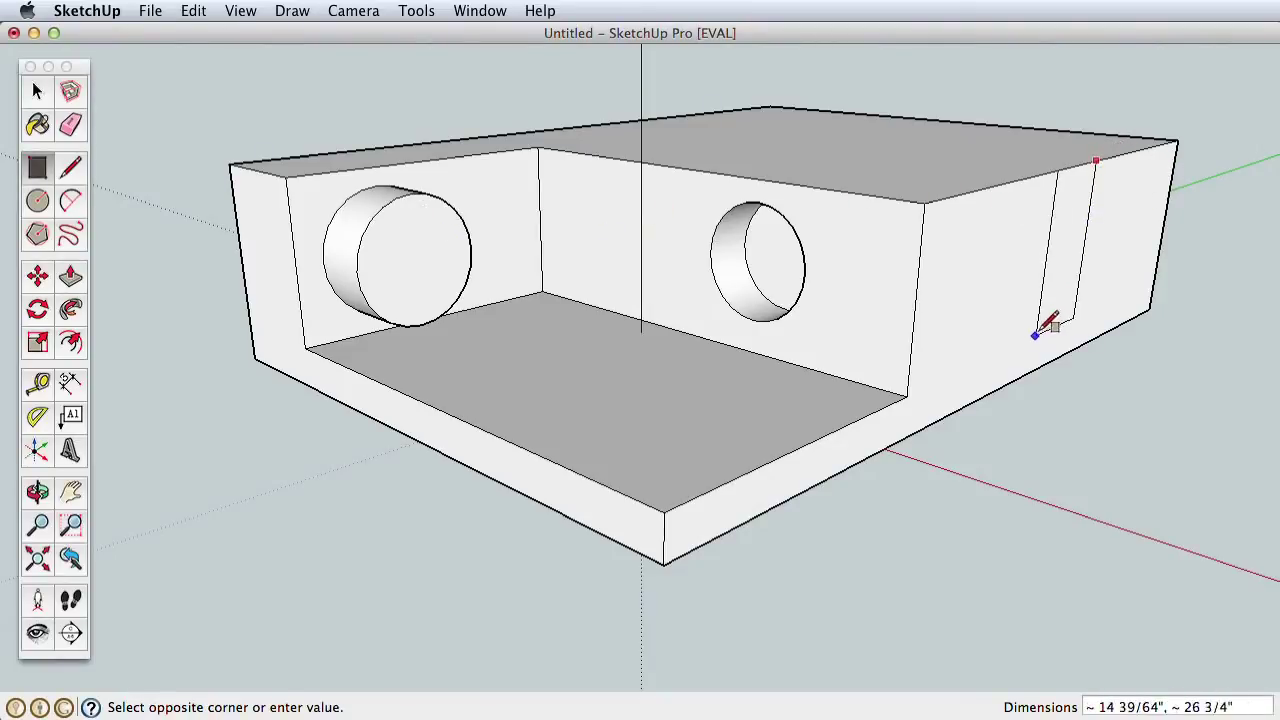
click(998, 388)
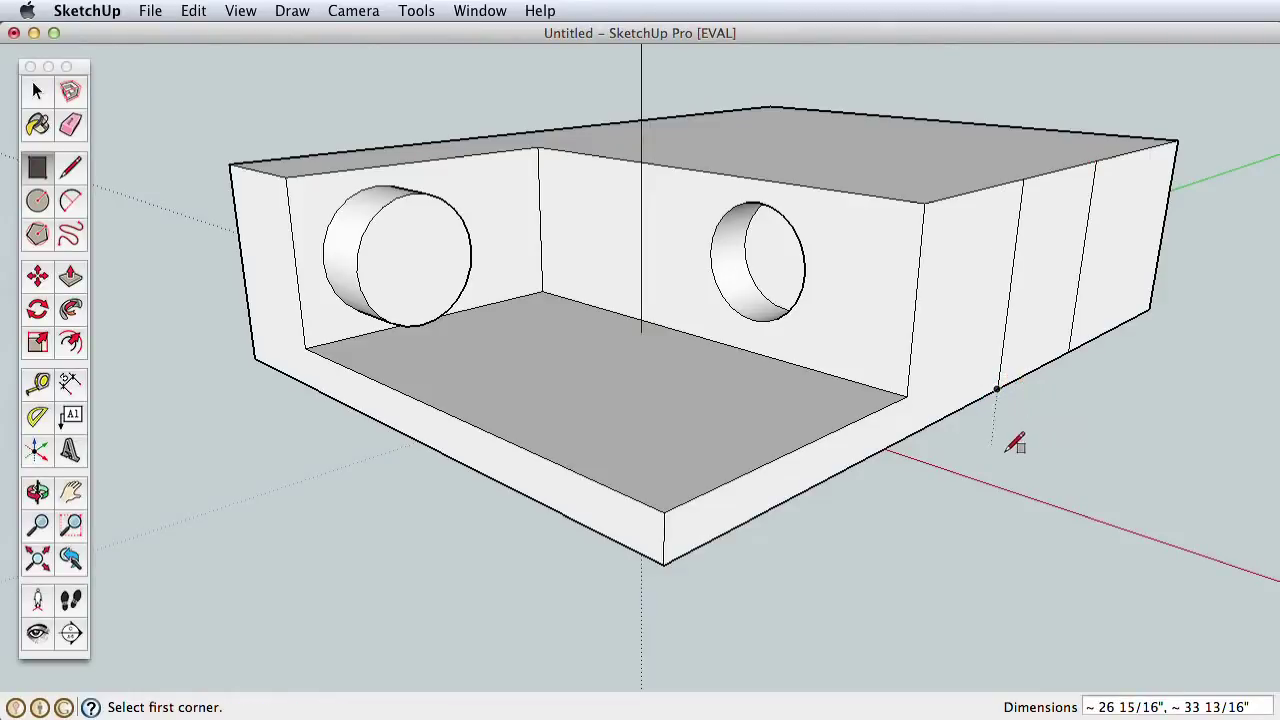
click(70, 276)
click(1044, 344)
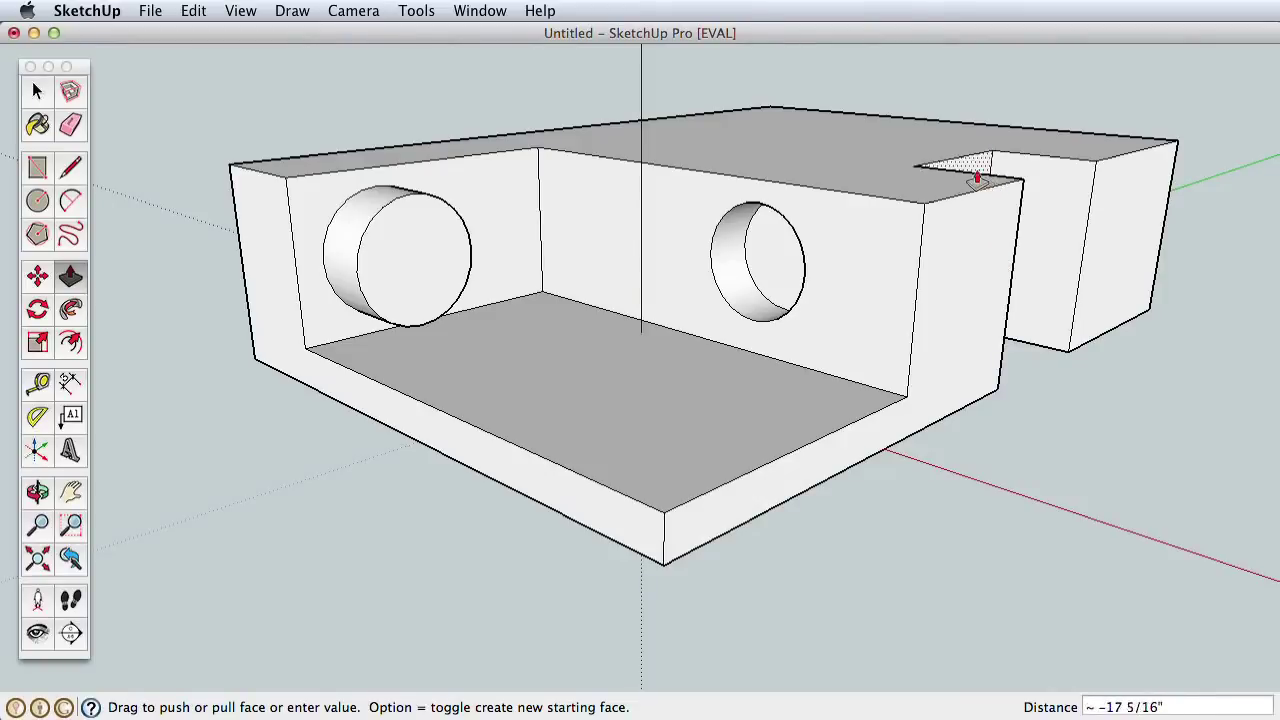
click(1010, 175)
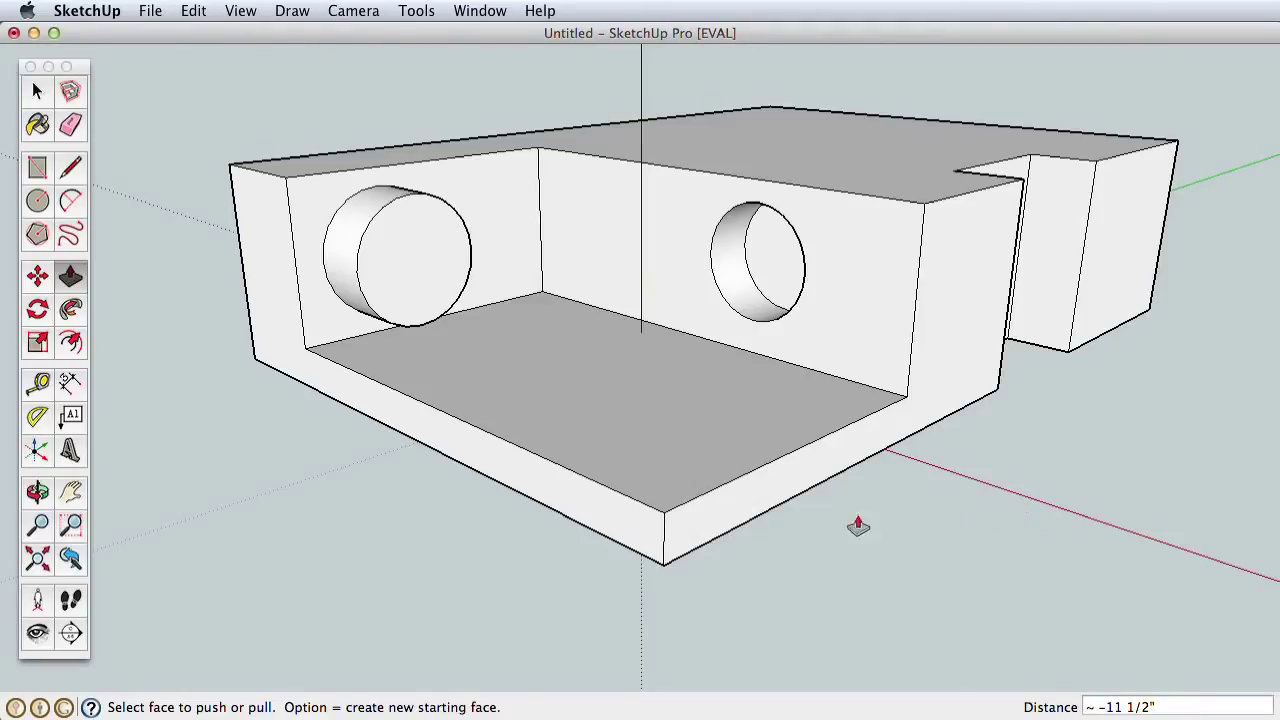
click(37, 170)
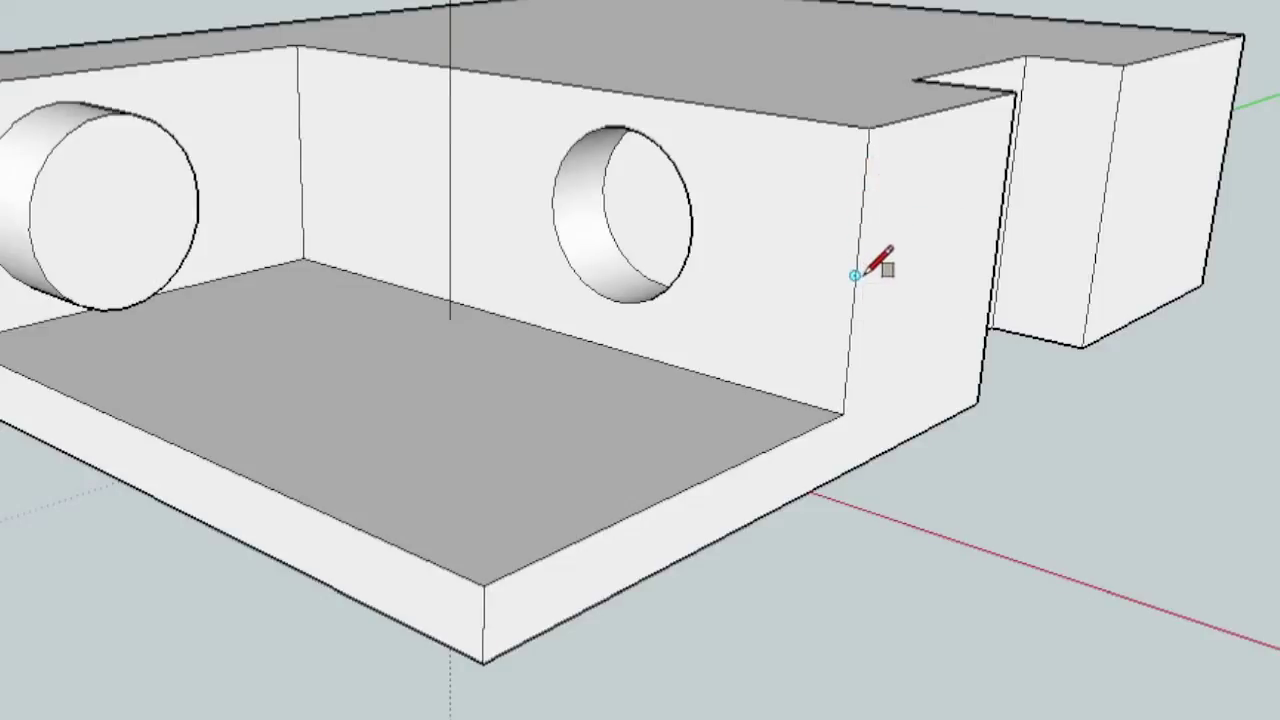
click(855, 275)
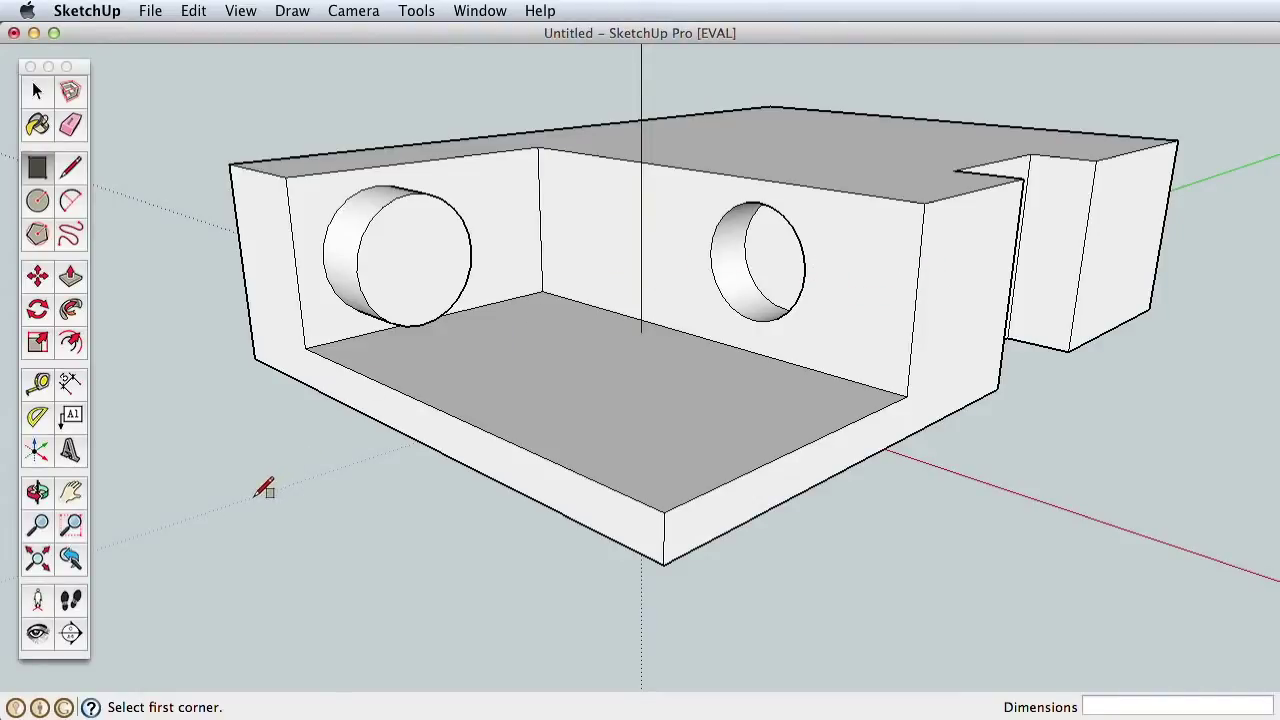
Step: Examine the whole model by orbiting around to the notched side and back, panning across it and zooming out
click(38, 493)
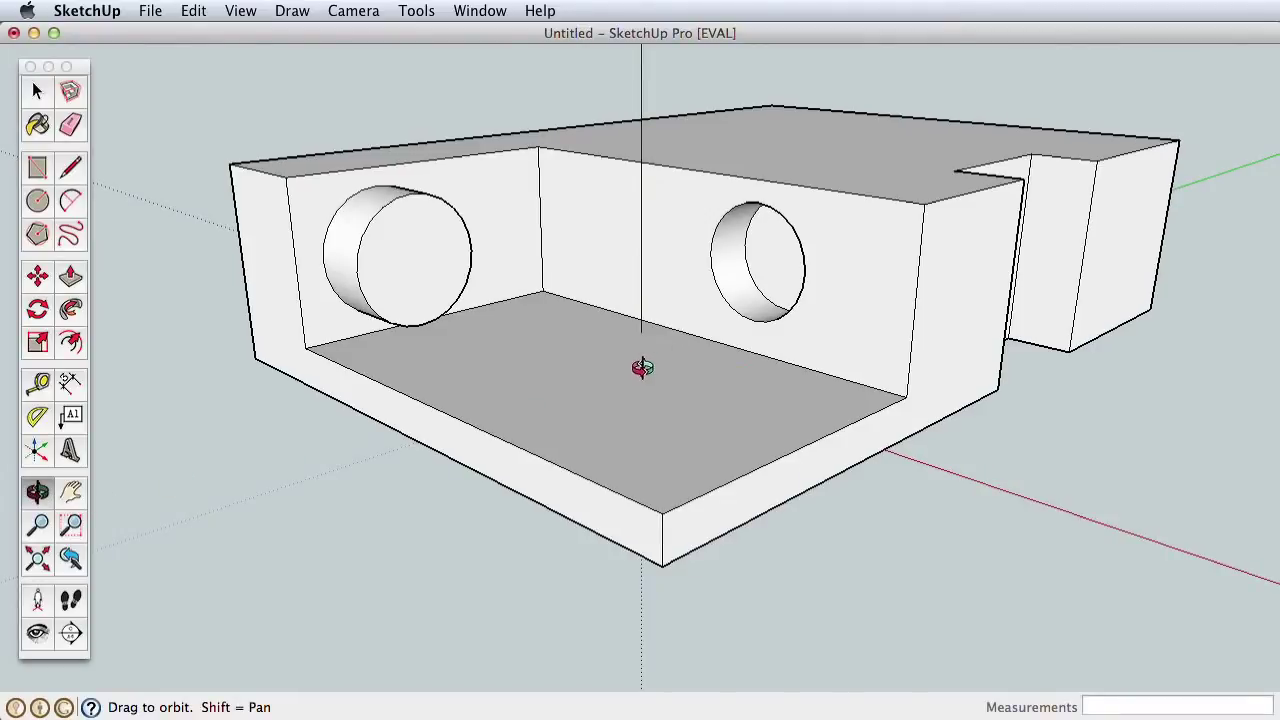
drag(639, 370, 834, 243)
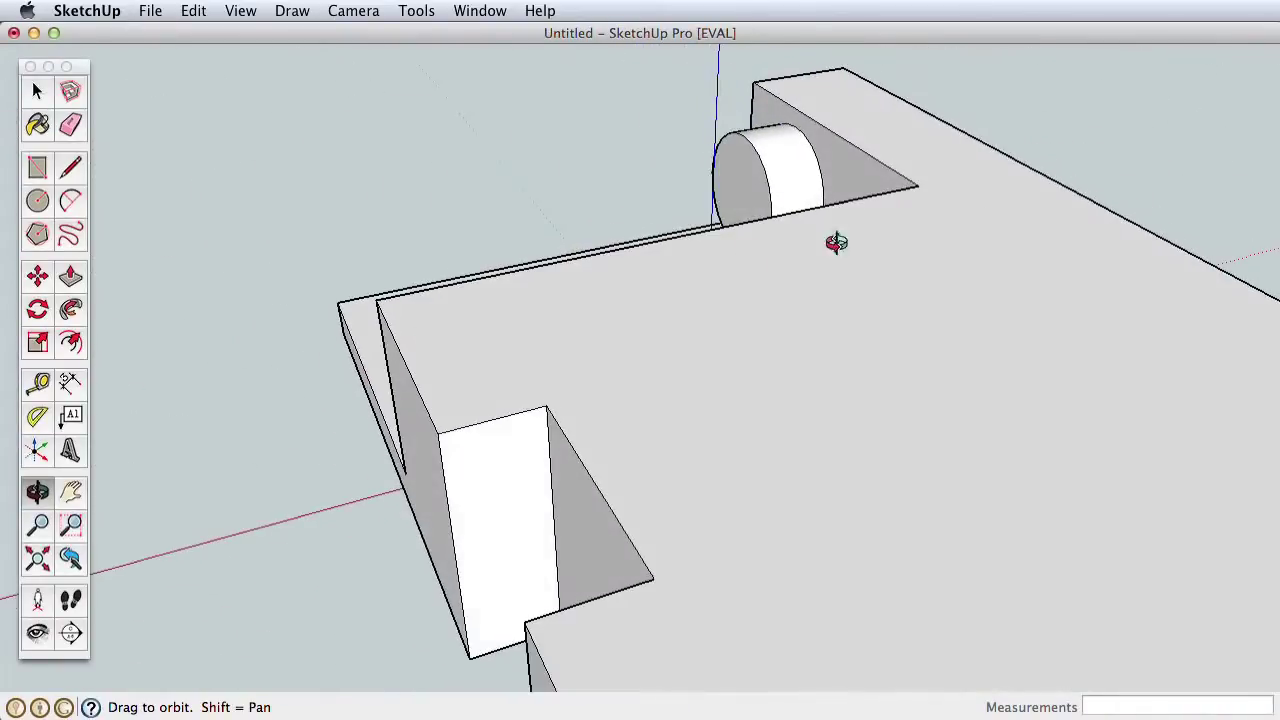
drag(1160, 220, 209, 205)
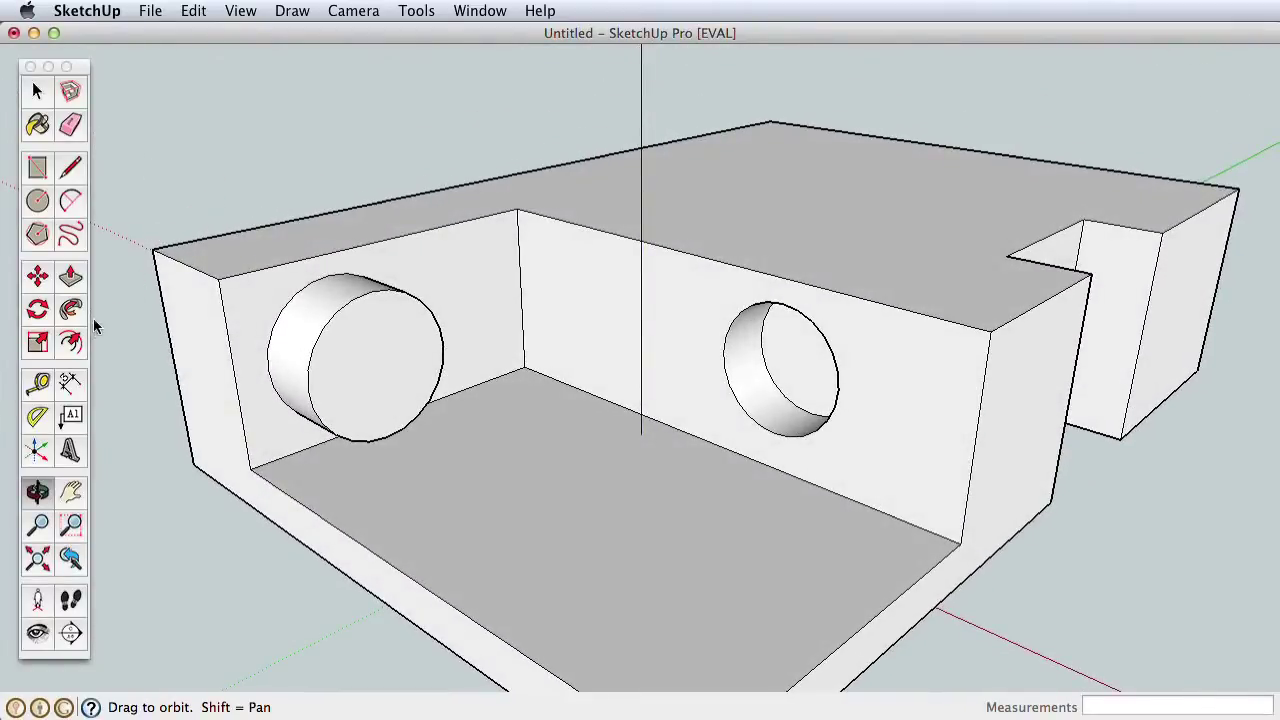
click(70, 492)
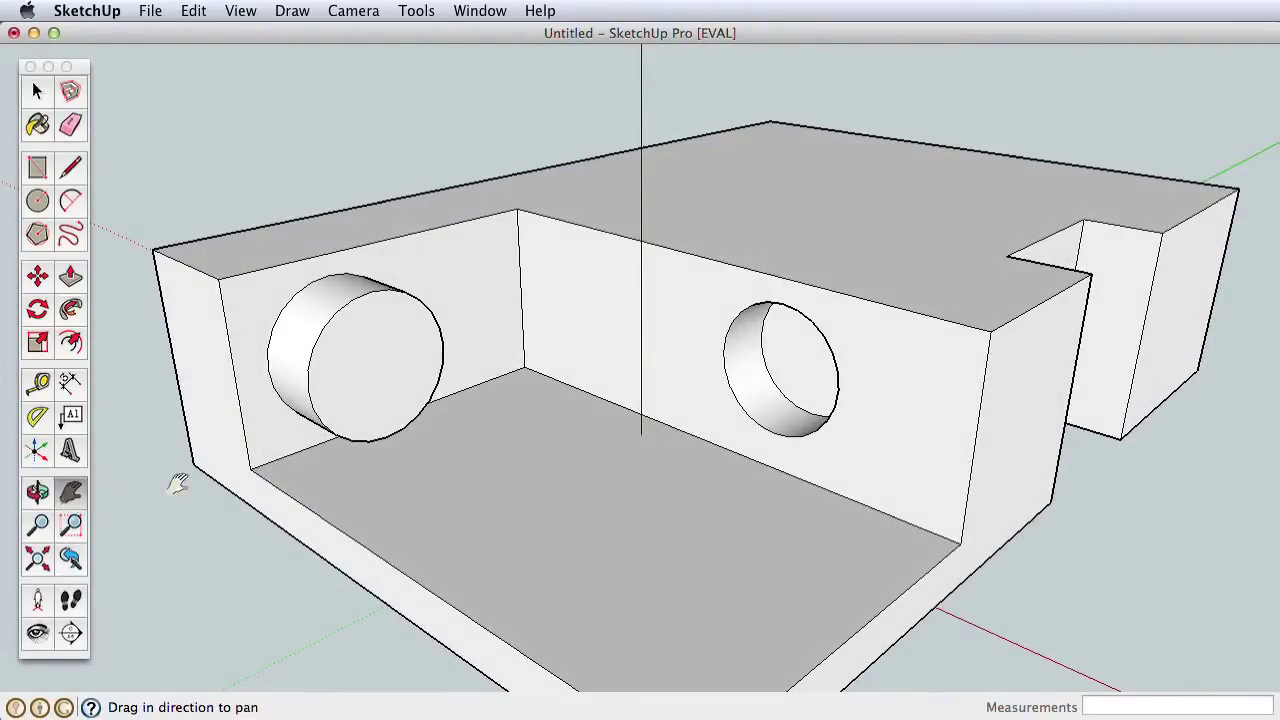
drag(737, 514, 587, 372)
click(38, 525)
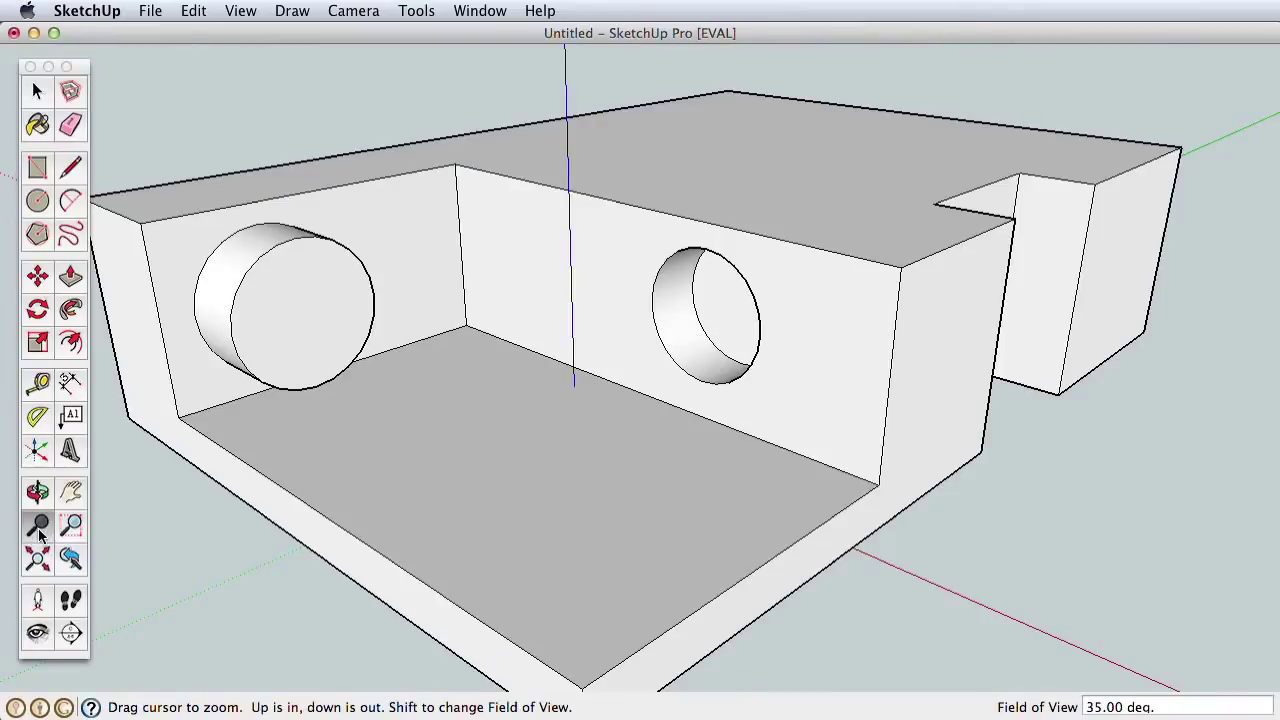
drag(686, 394, 663, 474)
mouse_move(666, 420)
mouse_down()
mouse_move(654, 551)
mouse_move(657, 380)
mouse_move(655, 428)
mouse_up()
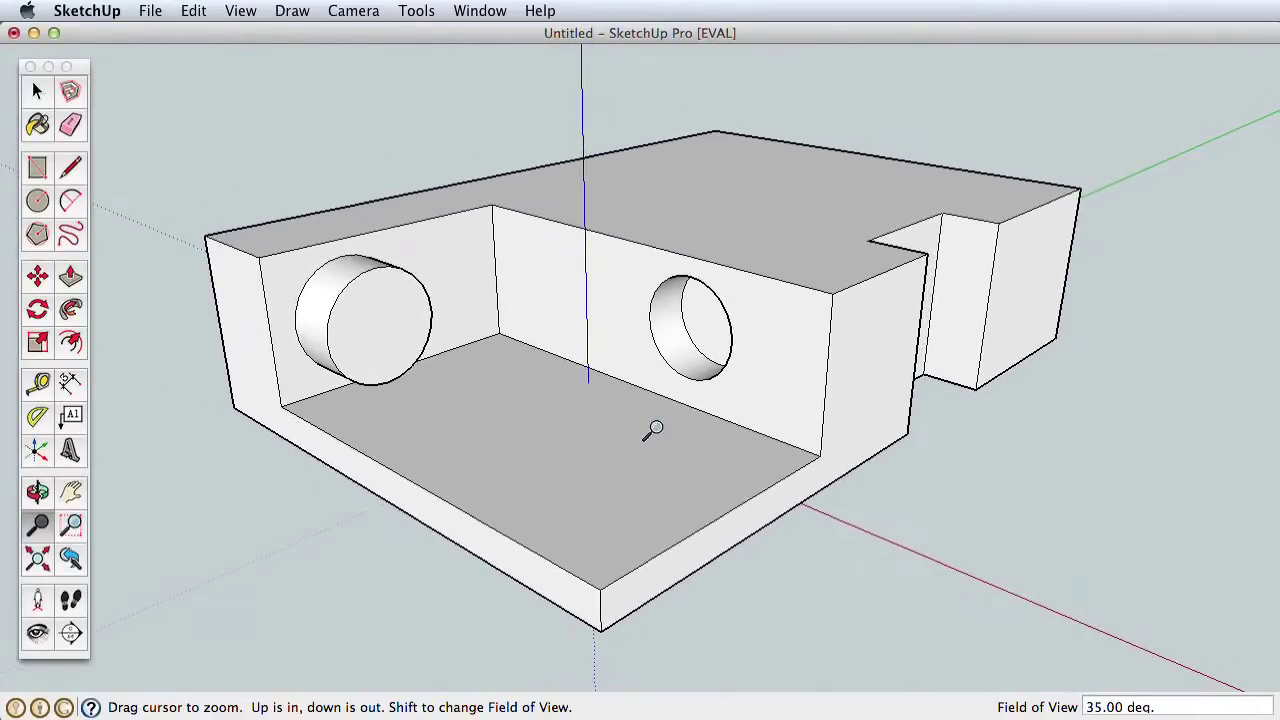
Step: View the recess from its opposite side, look closely at the cylinder and round hole, and return to a view of the whole model
click(37, 491)
drag(300, 463, 800, 380)
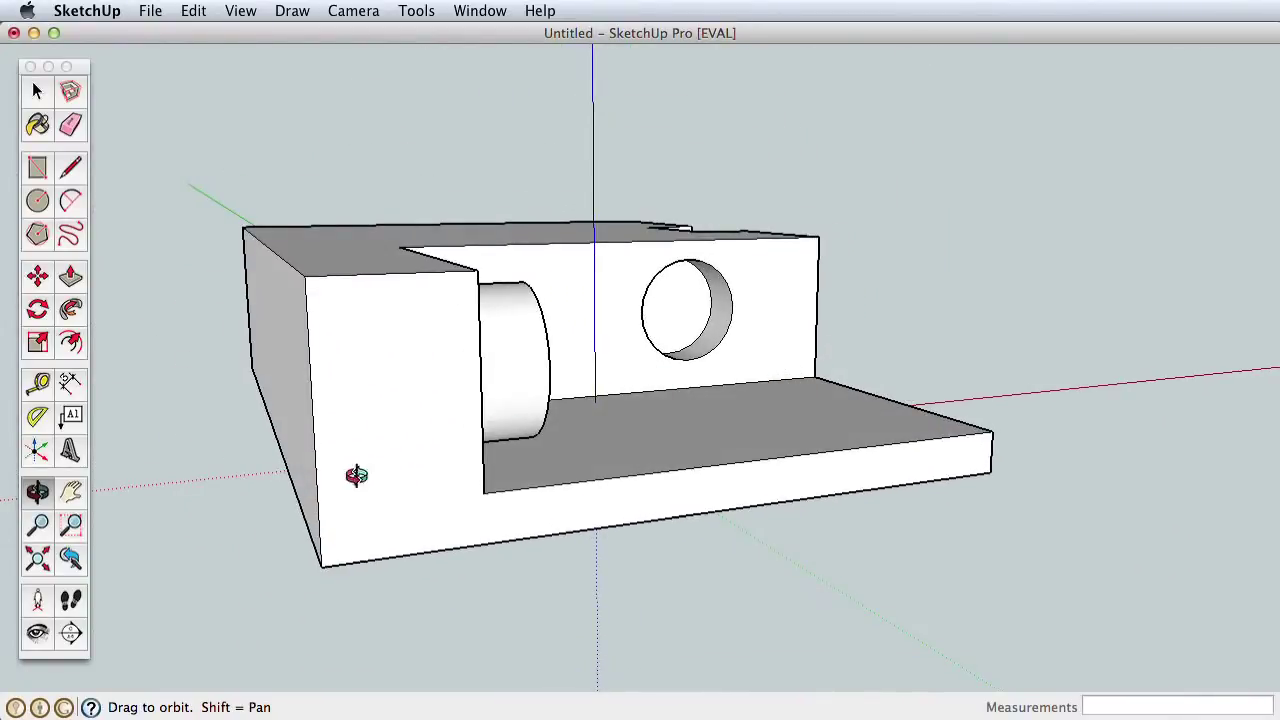
click(70, 491)
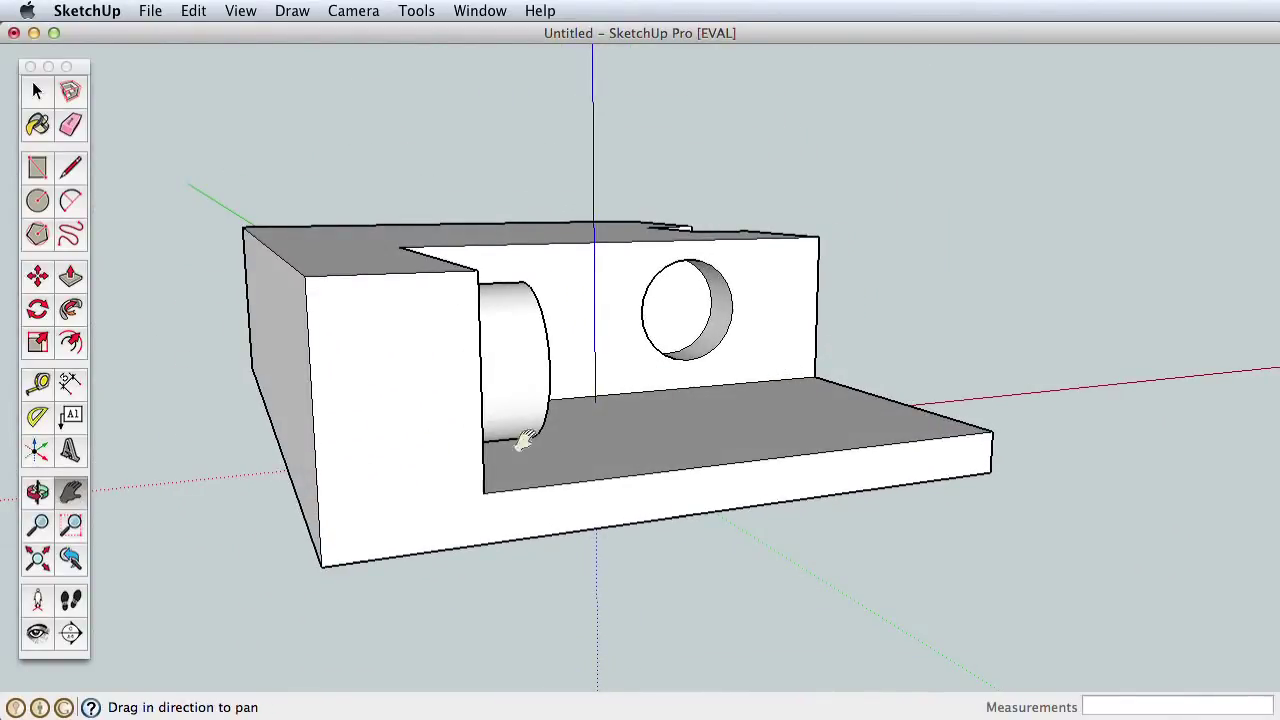
drag(523, 437, 360, 469)
click(37, 524)
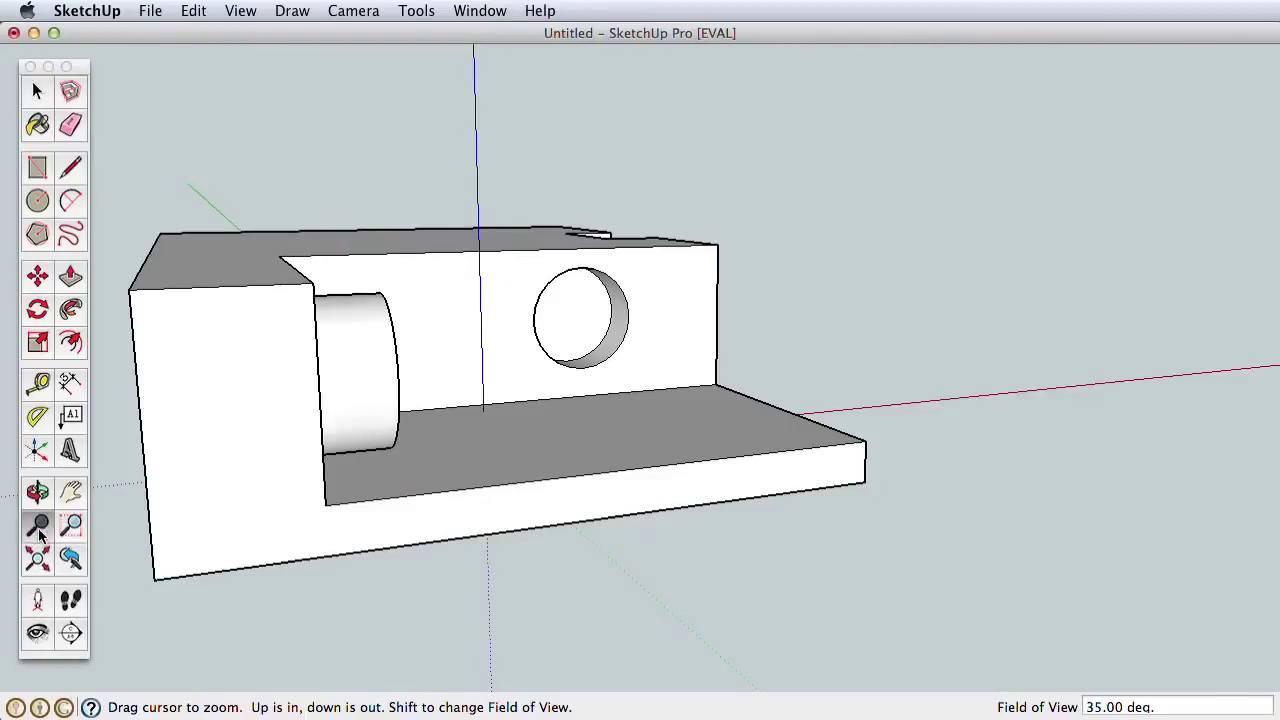
drag(328, 510, 344, 428)
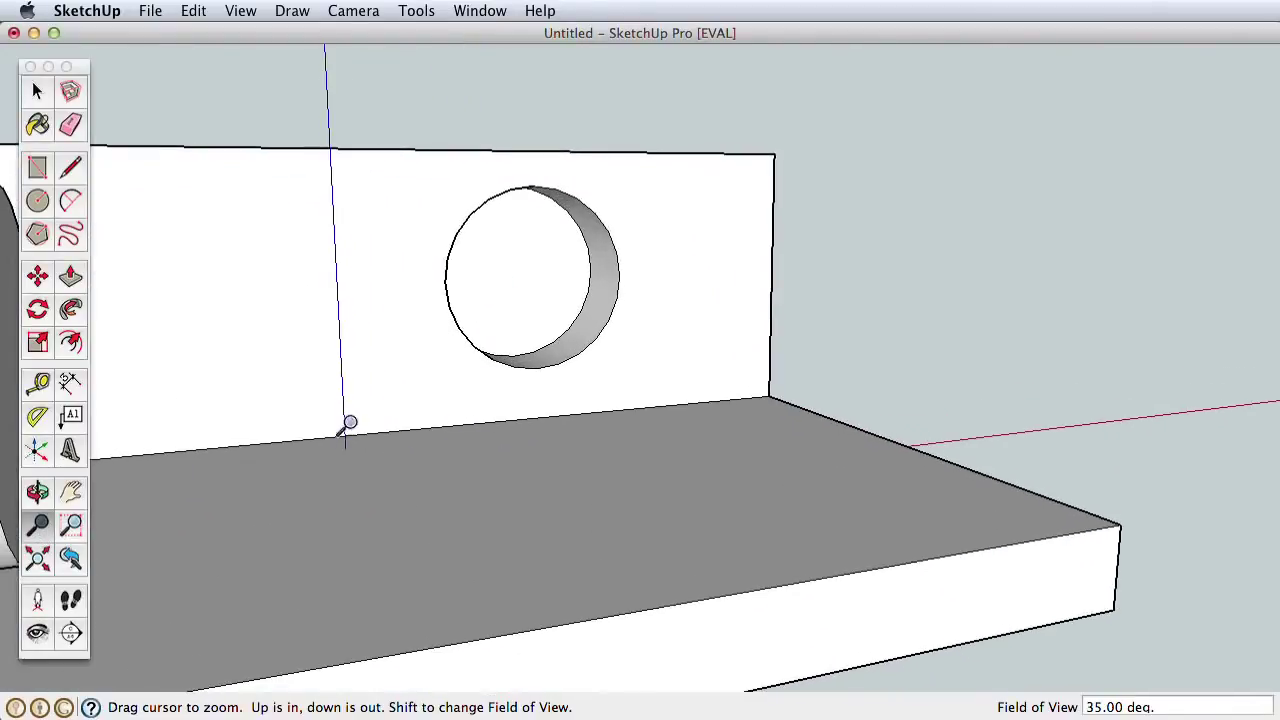
click(70, 491)
drag(470, 385, 541, 405)
click(37, 491)
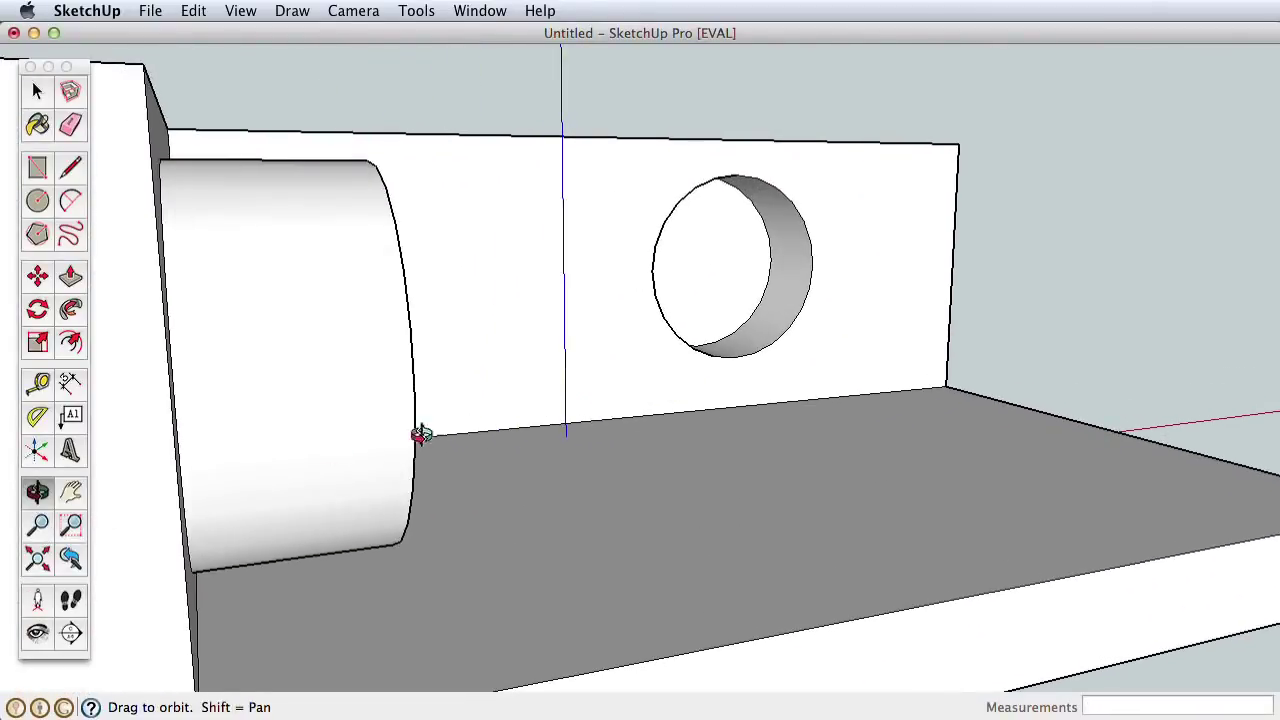
drag(846, 372, 363, 440)
click(37, 524)
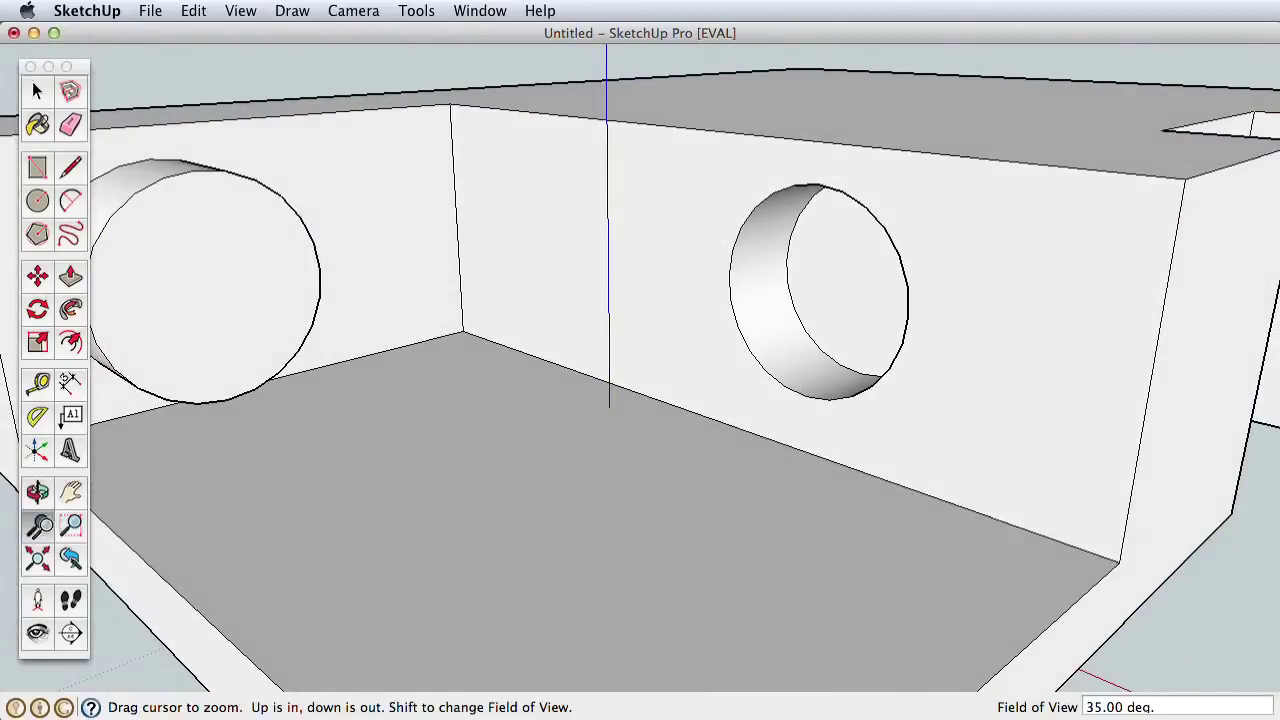
drag(737, 340, 700, 560)
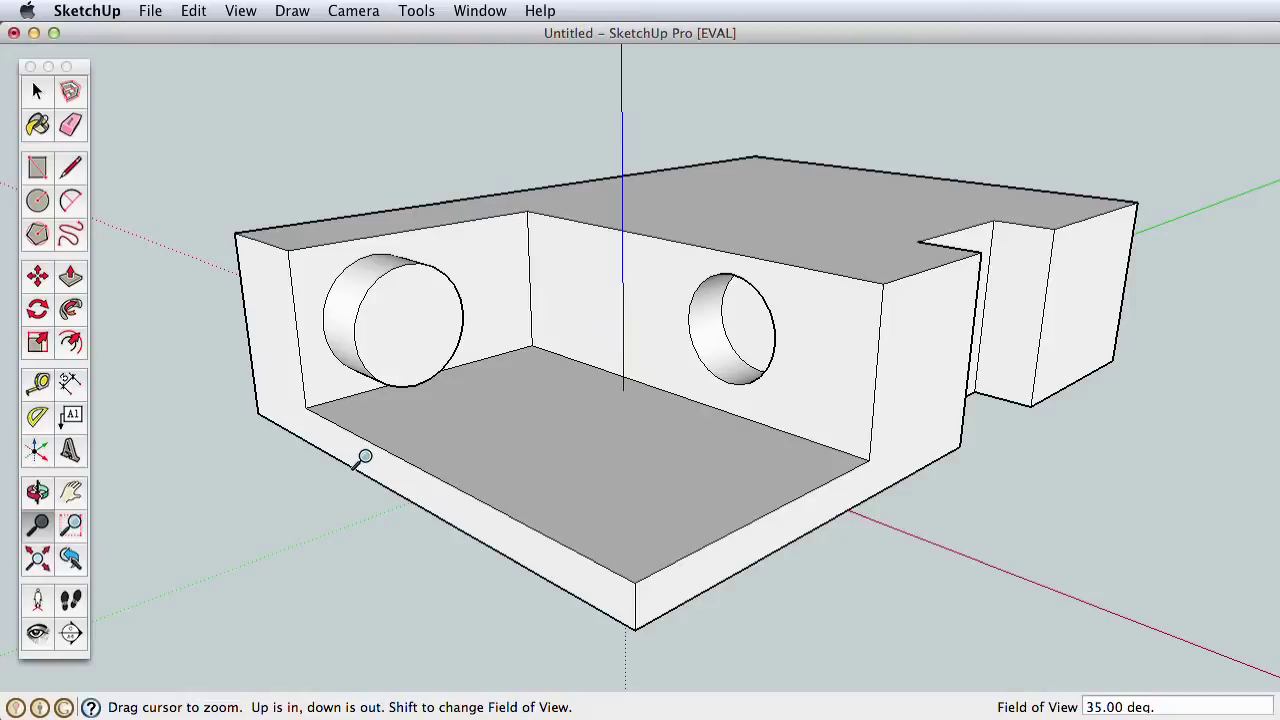
key(space)
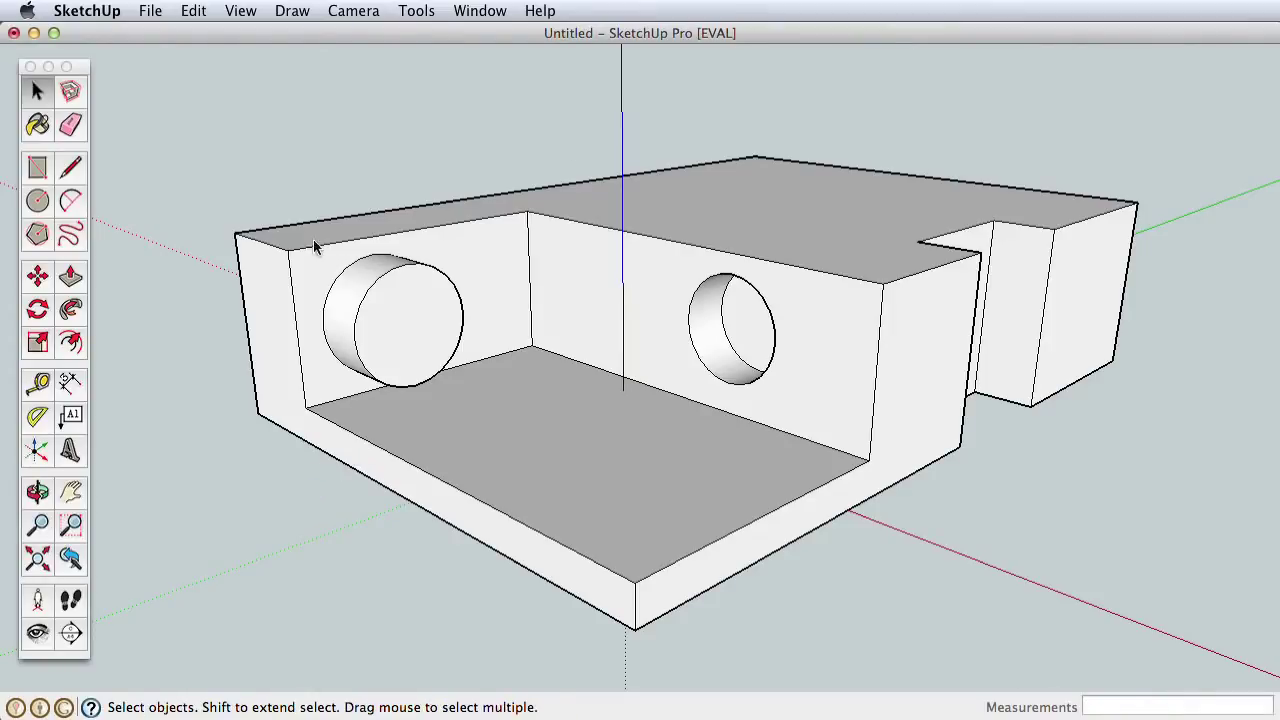
Step: Zoom in and out around the round hole and orbit to a higher view of the recess and notch
click(38, 490)
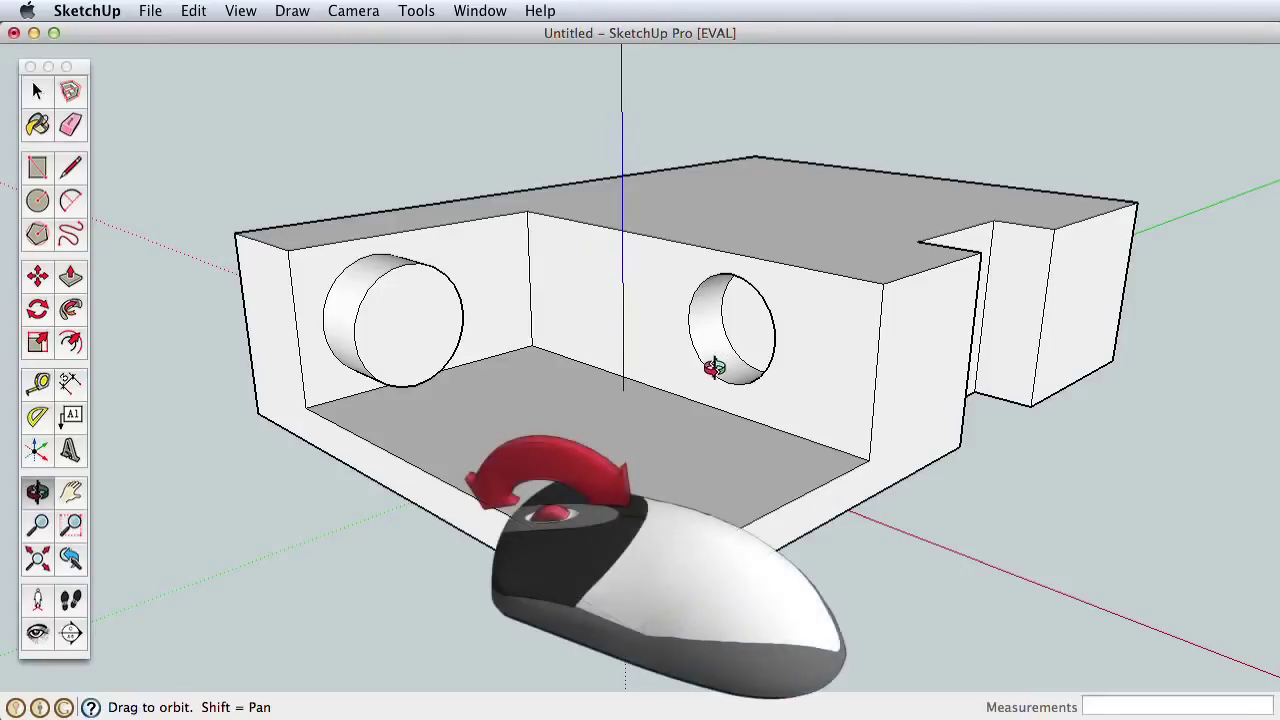
scroll(713, 368, up, 3)
scroll(713, 368, up, 3)
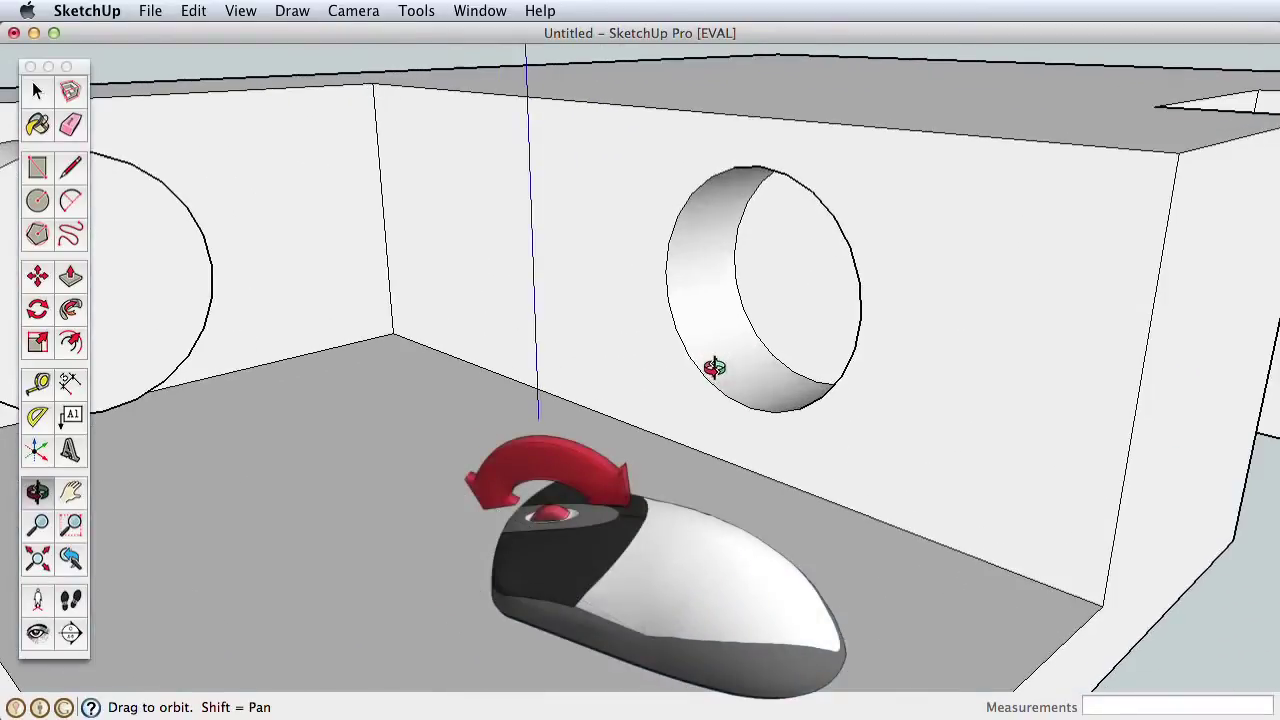
scroll(713, 368, down, 5)
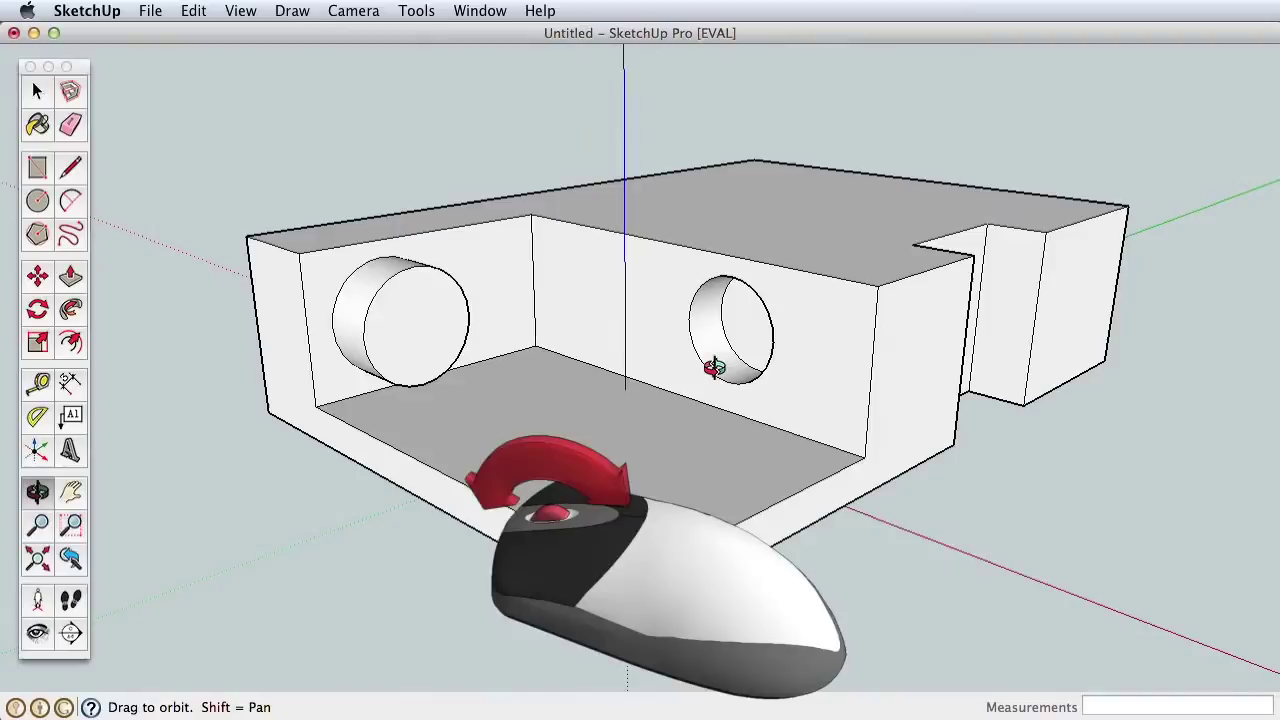
mouse_move(713, 368)
middle_down()
mouse_move(749, 394)
mouse_move(891, 384)
mouse_move(963, 329)
mouse_move(600, 360)
mouse_move(760, 366)
mouse_move(746, 342)
mouse_move(557, 401)
mouse_move(580, 460)
mouse_move(571, 400)
middle_up()
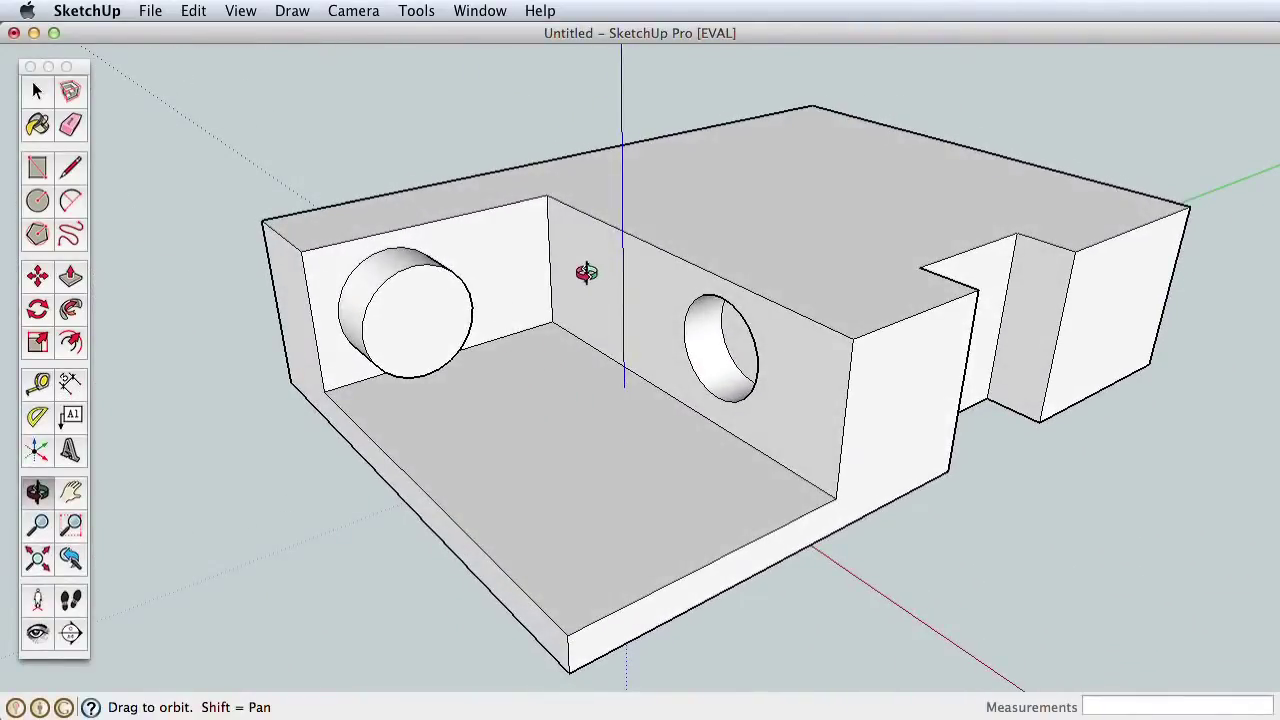
scroll(586, 270, up, 3)
scroll(586, 270, down, 5)
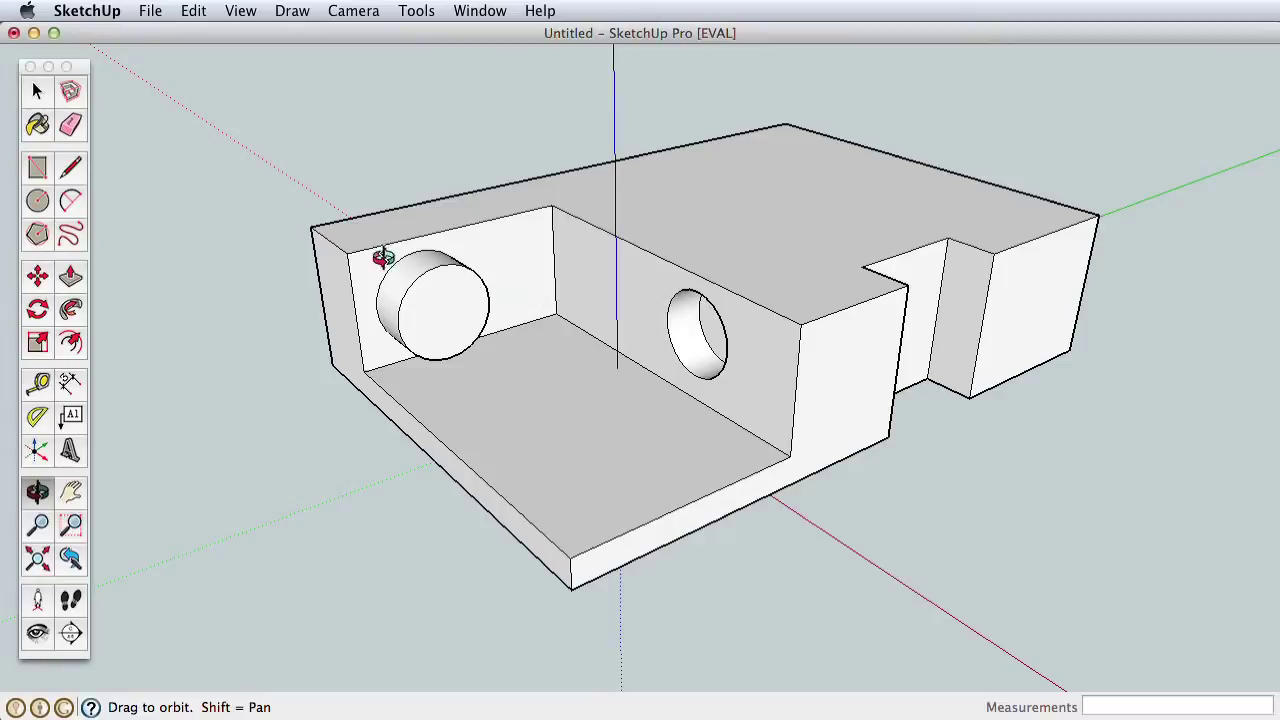
Step: Zoom in and out on individual corners of the model, including the top corner beside the cylinder and the one near the green axis
scroll(315, 233, up, 8)
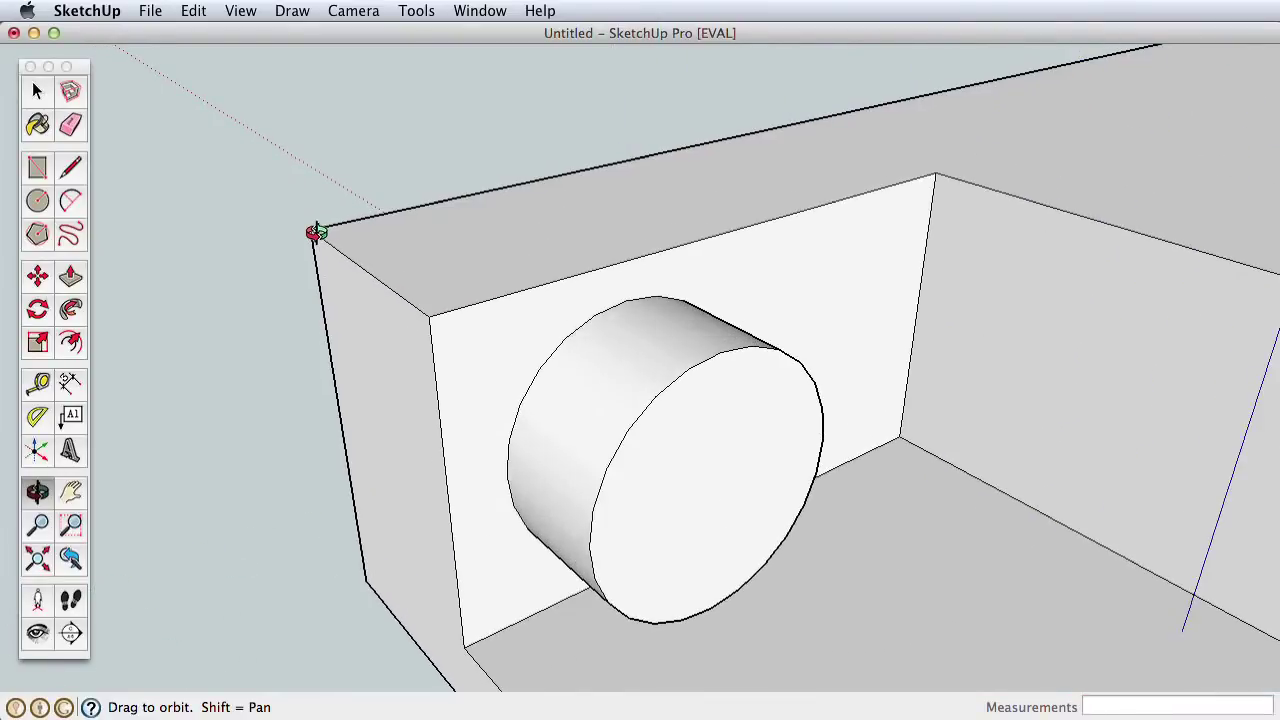
scroll(315, 233, down, 10)
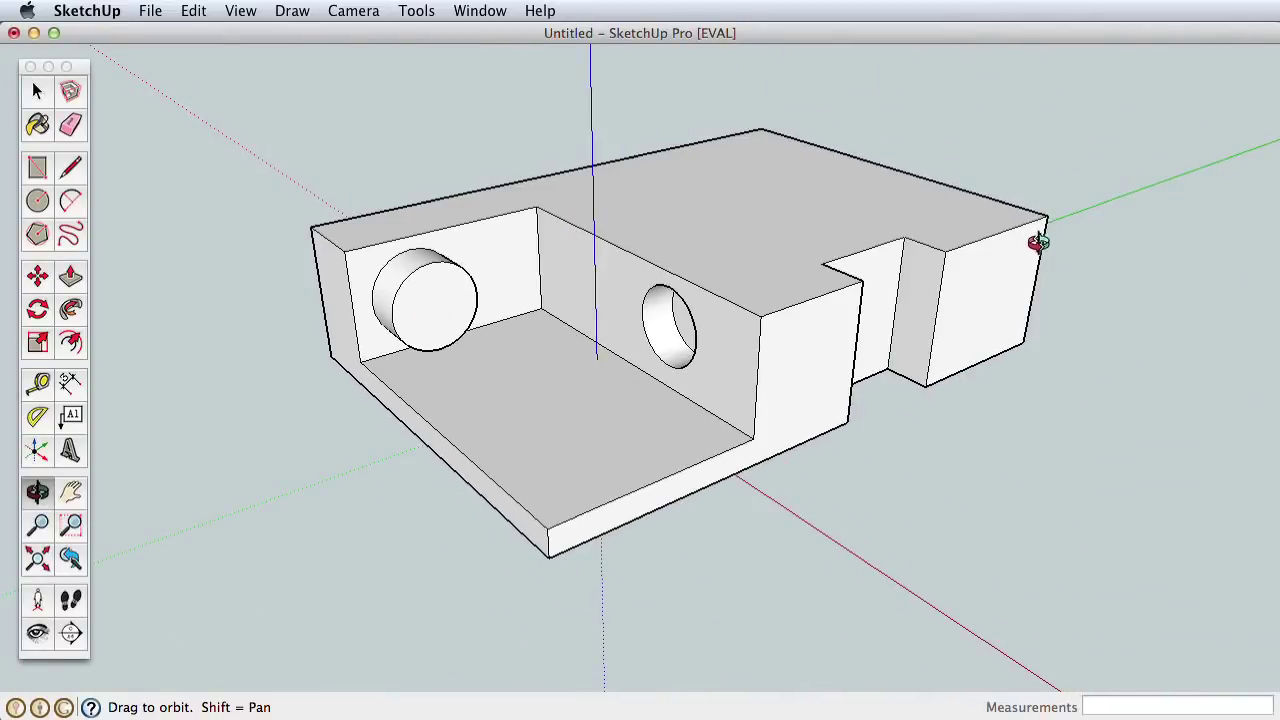
scroll(1040, 214, up, 5)
scroll(1040, 214, down, 8)
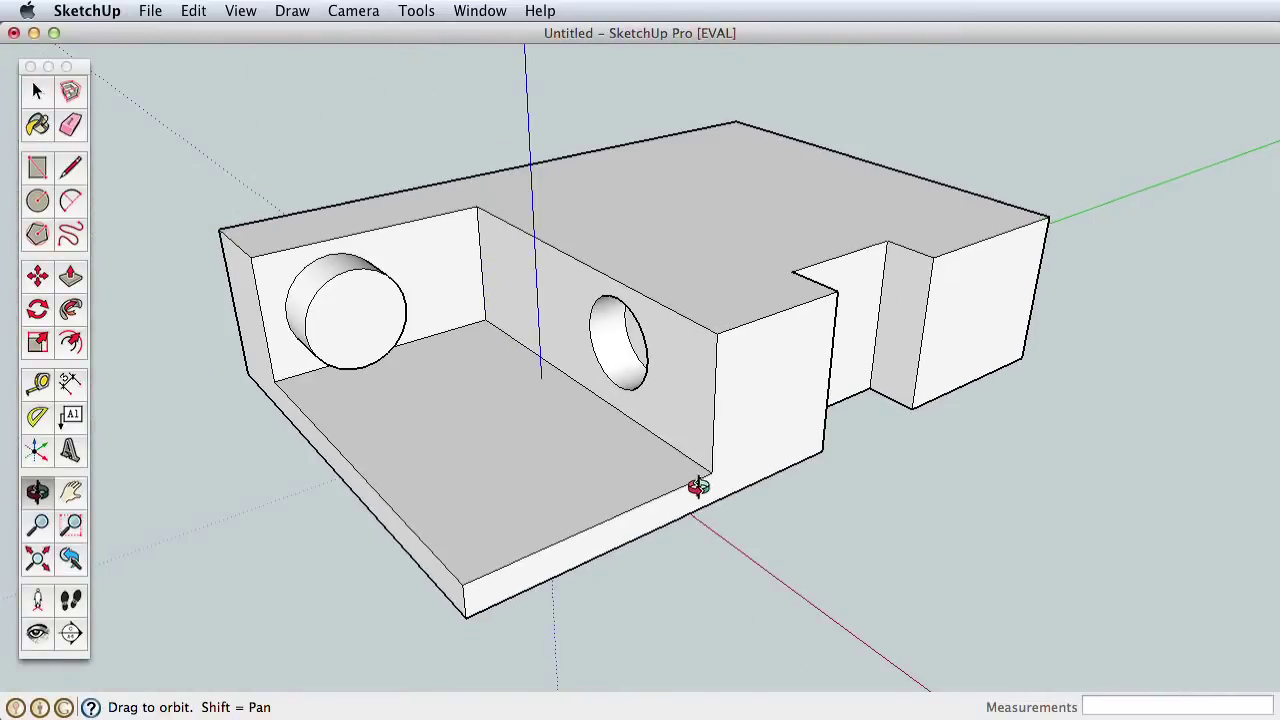
scroll(757, 466, up, 6)
scroll(757, 466, down, 6)
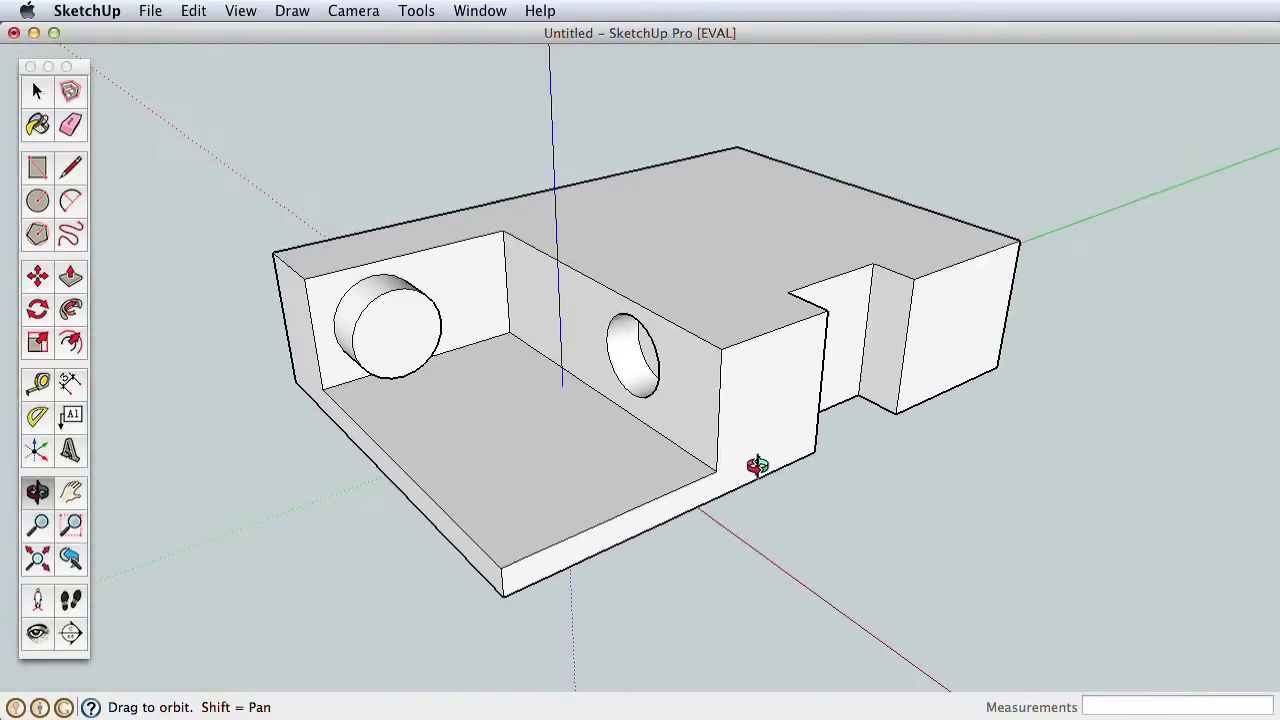
Step: Select the entire model, including the box, cylinder and round hole, and delete it
scroll(619, 346, up, 5)
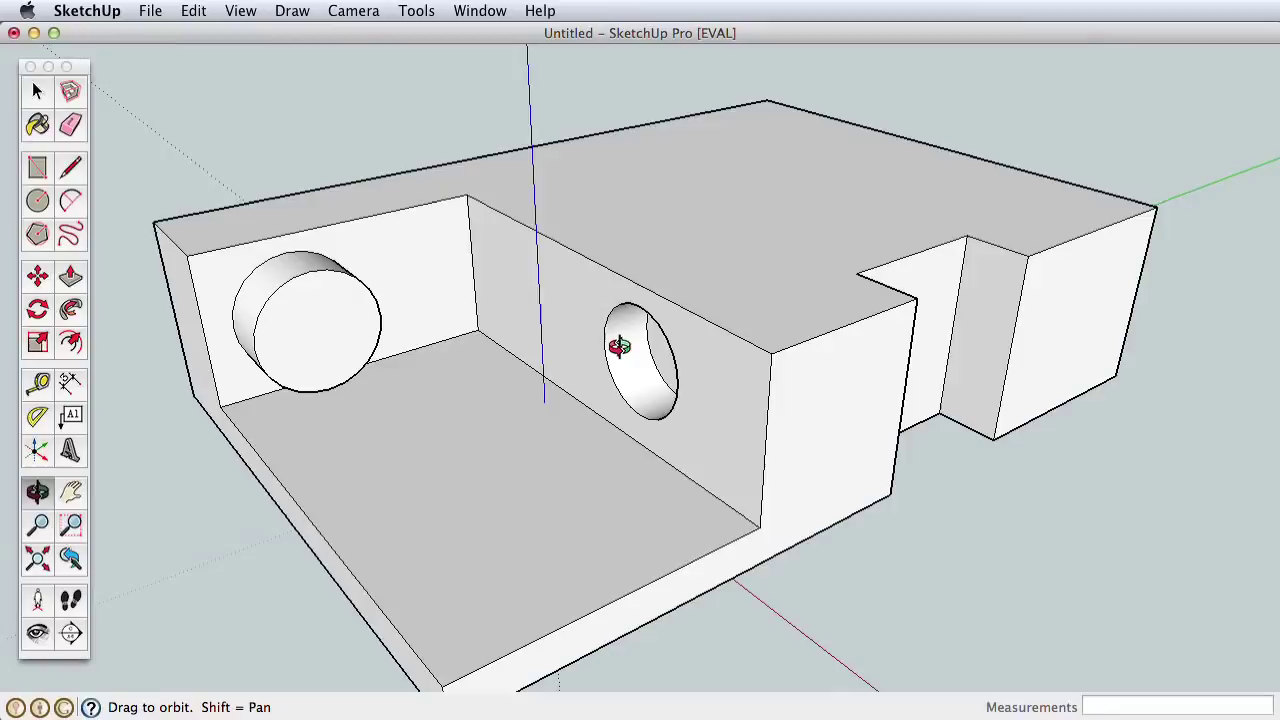
drag(619, 346, 677, 253)
scroll(677, 253, down, 3)
scroll(629, 274, up, 3)
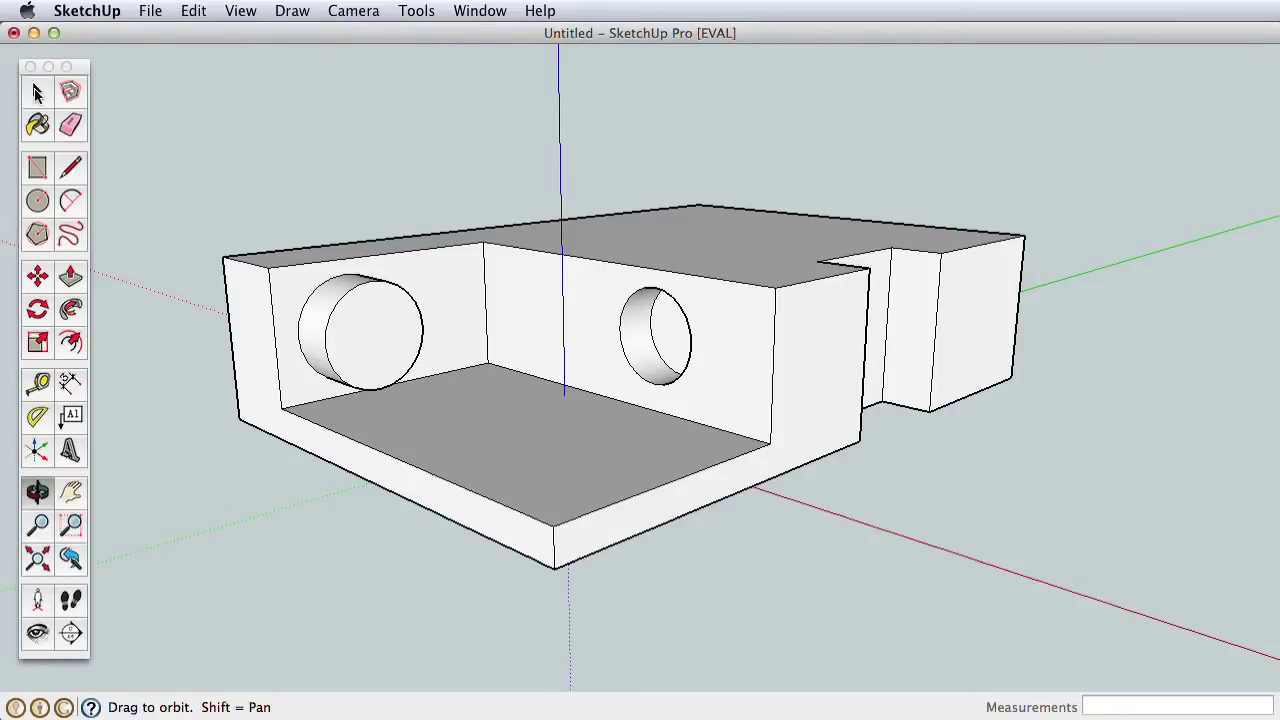
click(37, 92)
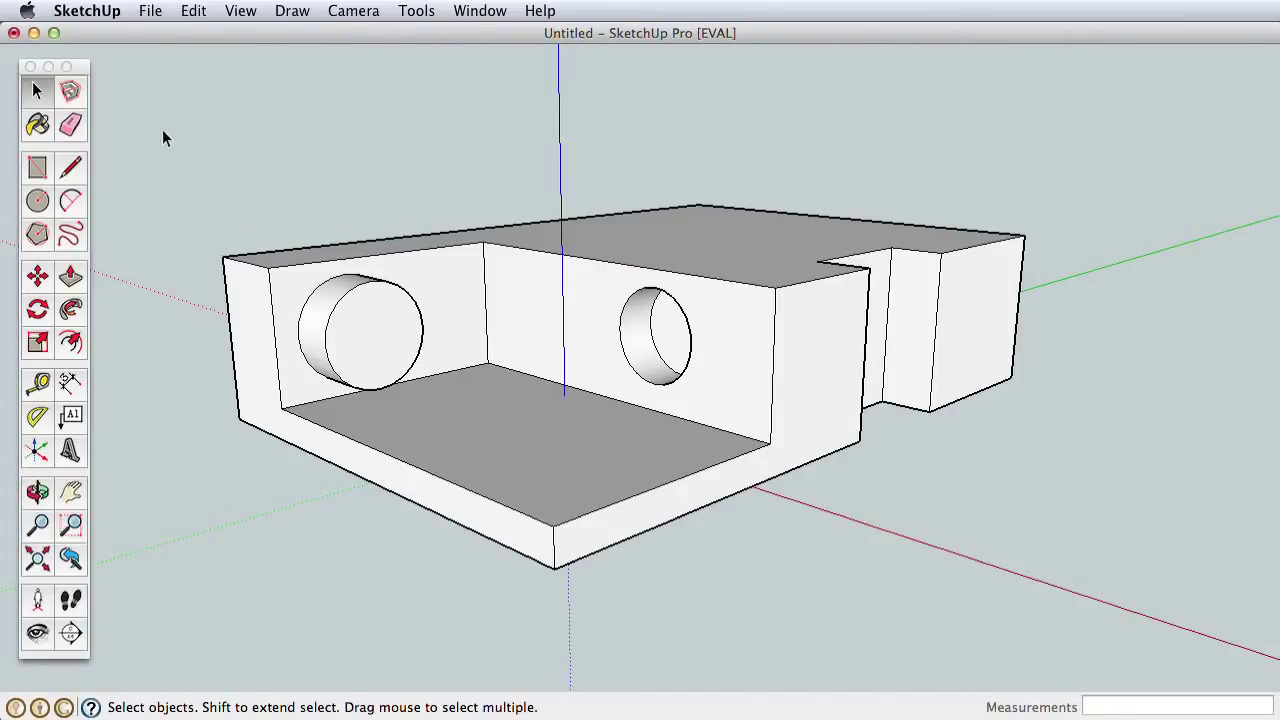
drag(155, 115, 1170, 615)
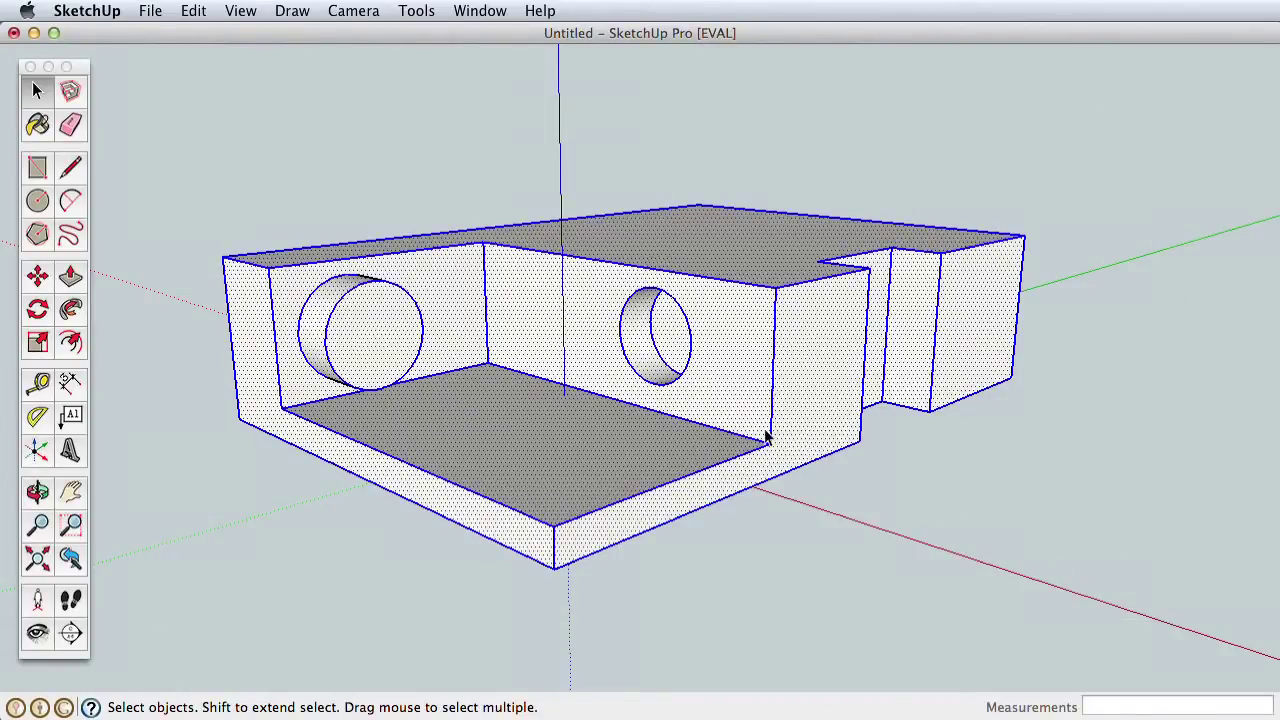
key(Delete)
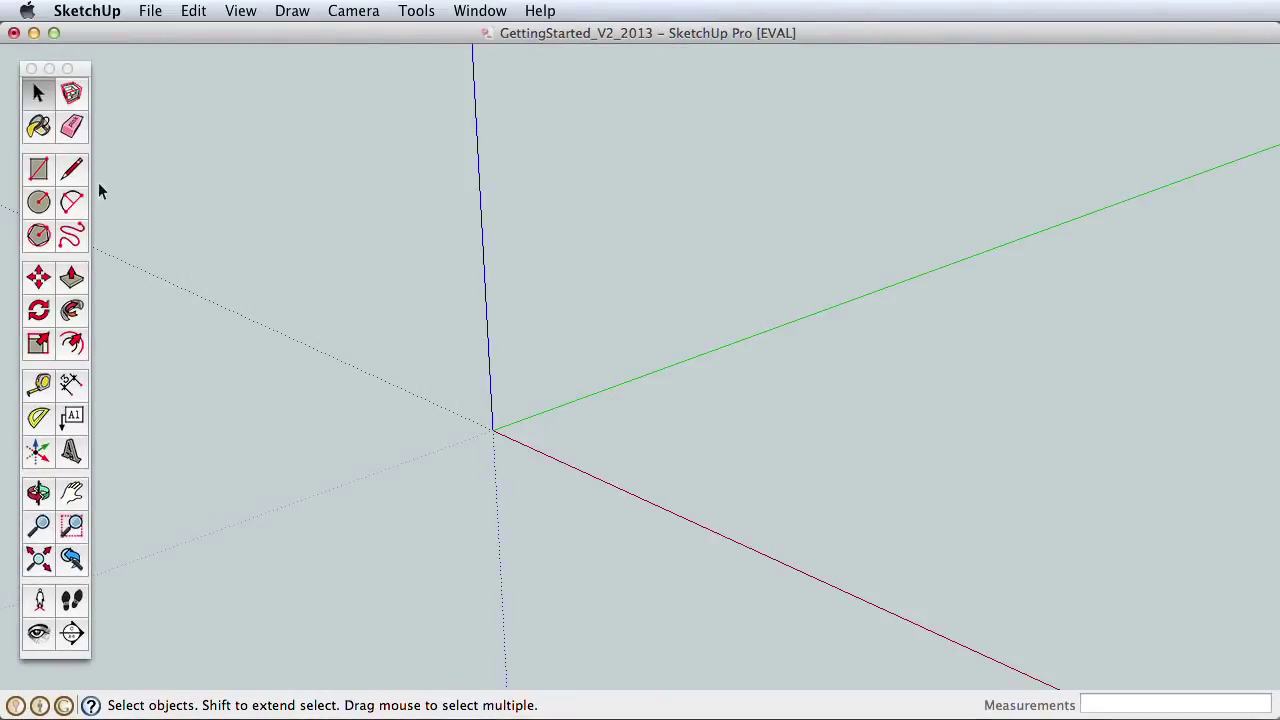
Step: Draw a large rectangle on the ground around the origin and Push/Pull it up about 74 15/32" into a box
click(38, 170)
click(196, 421)
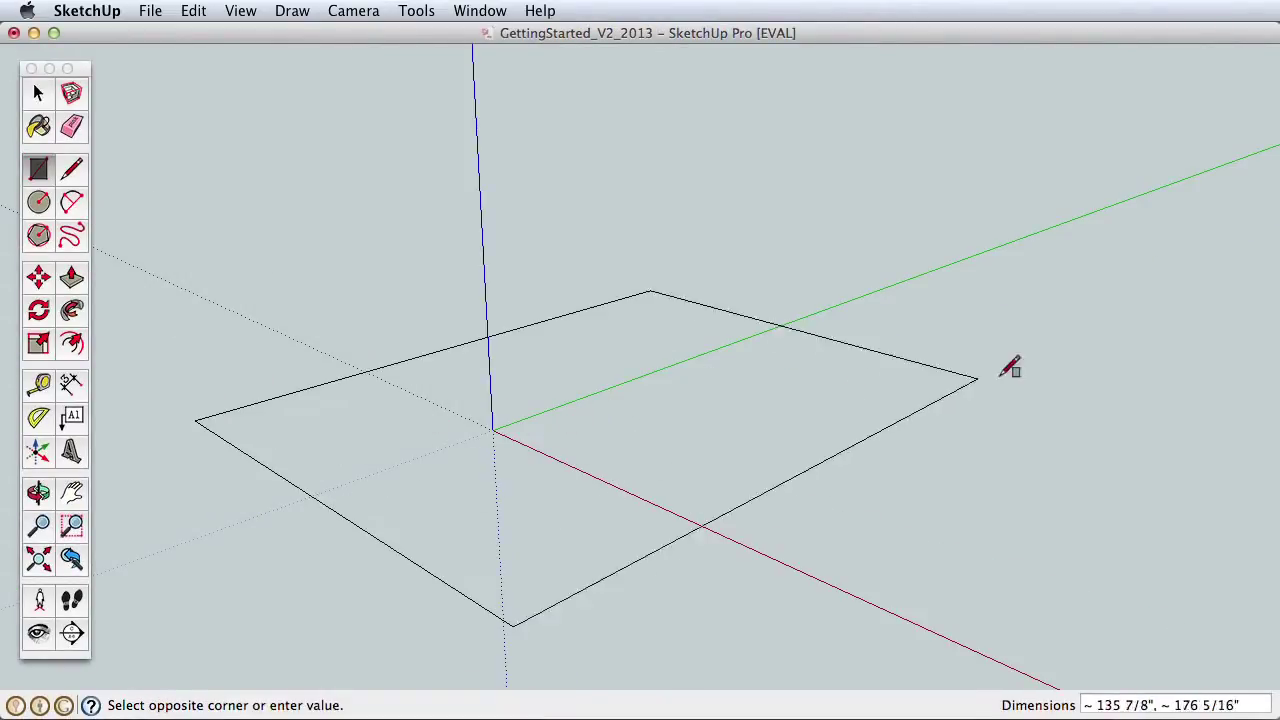
click(1092, 331)
click(71, 278)
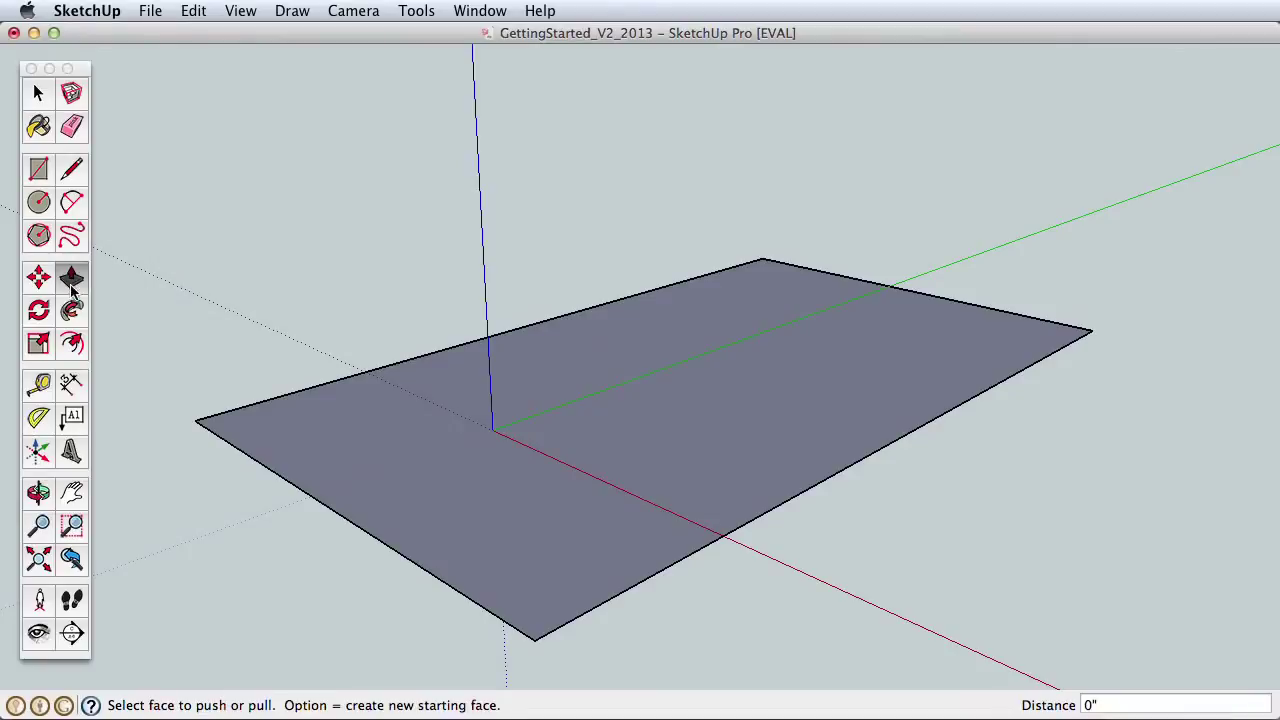
drag(504, 570, 560, 229)
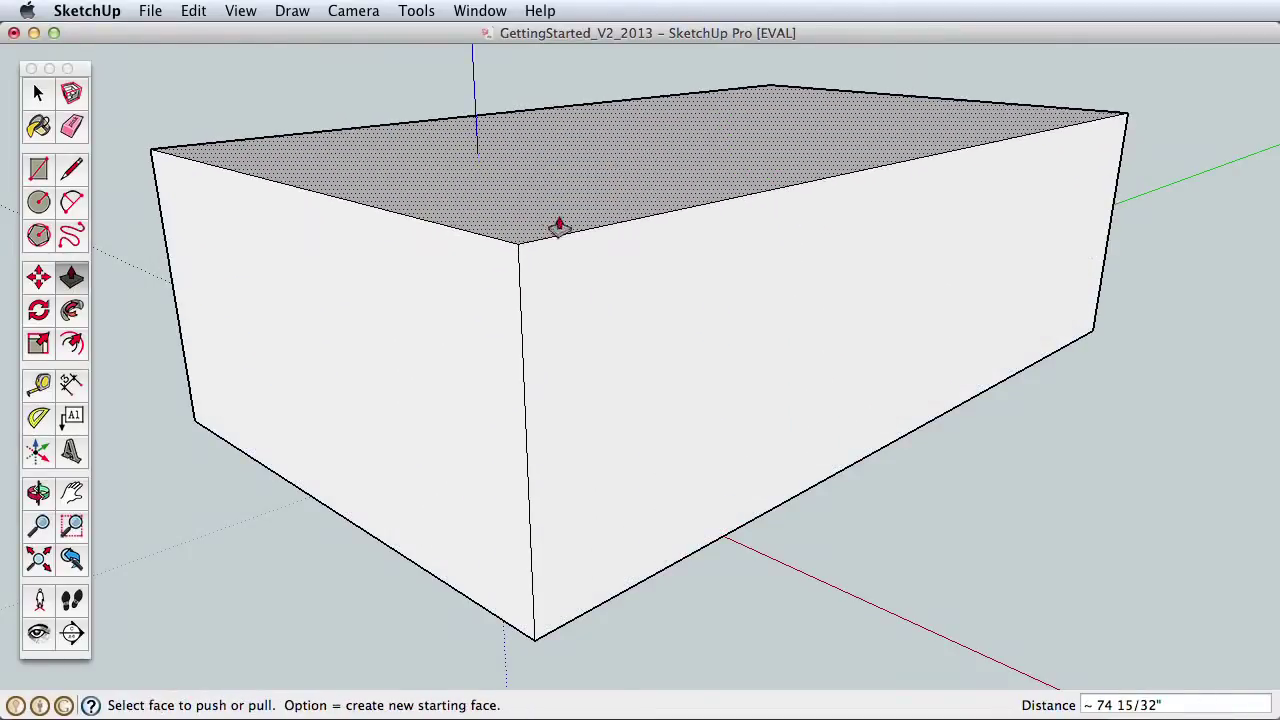
Step: Draw a line about 254" long across the box's top face, parallel to the green axis, joining the two short edges
key(z)
drag(668, 342, 660, 466)
key(o)
drag(651, 369, 608, 450)
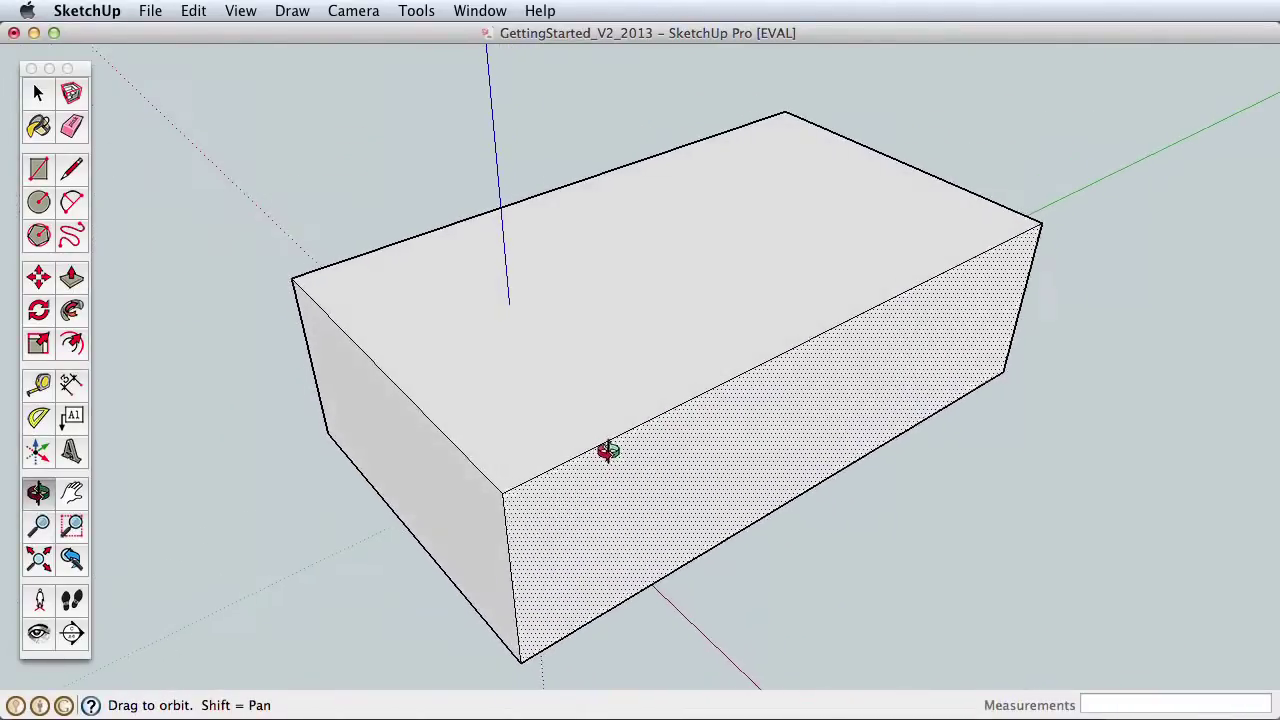
click(72, 171)
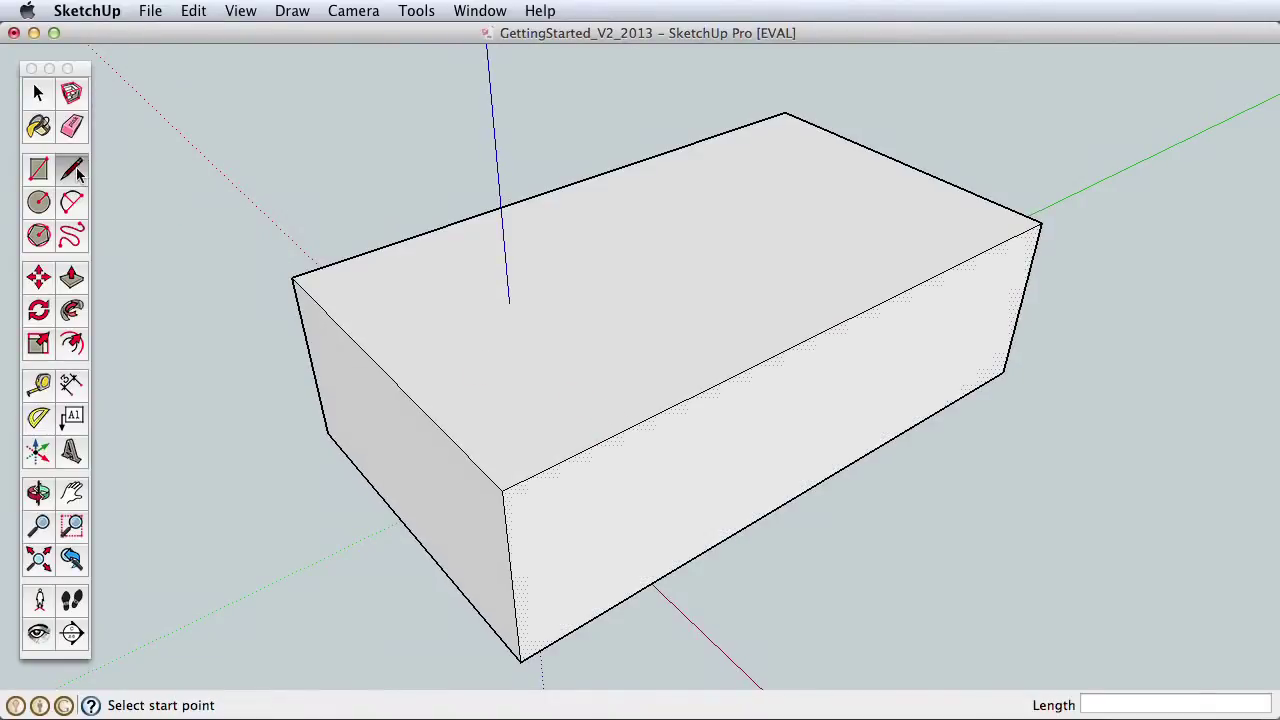
click(382, 369)
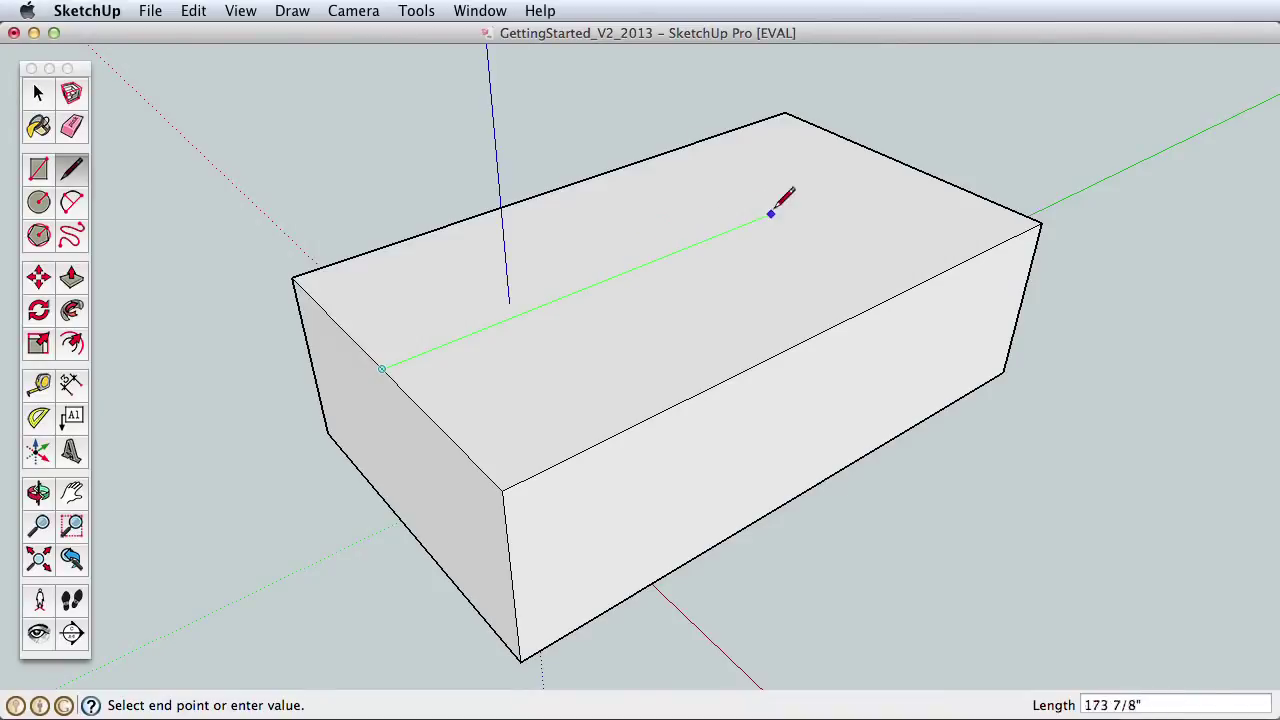
click(901, 161)
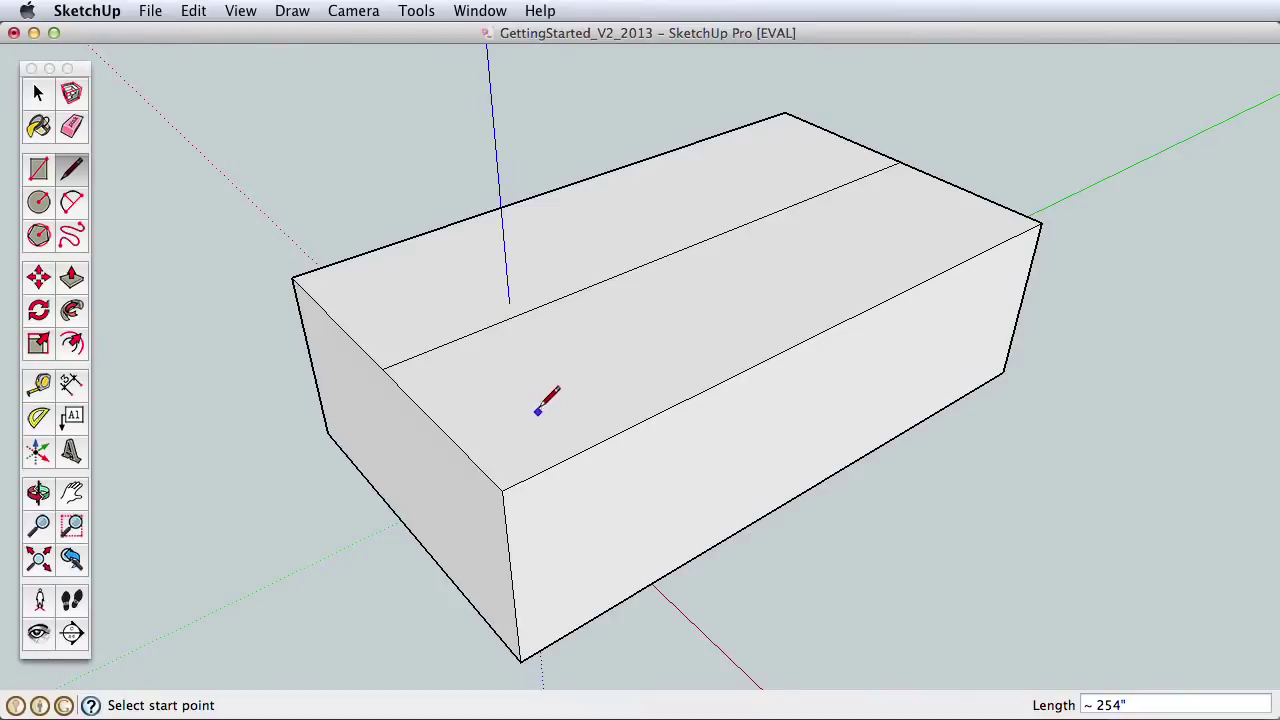
Step: Select the dividing line on the top face and move it freely about 47 15/16" to raise a roof ridge
key(o)
drag(523, 414, 614, 356)
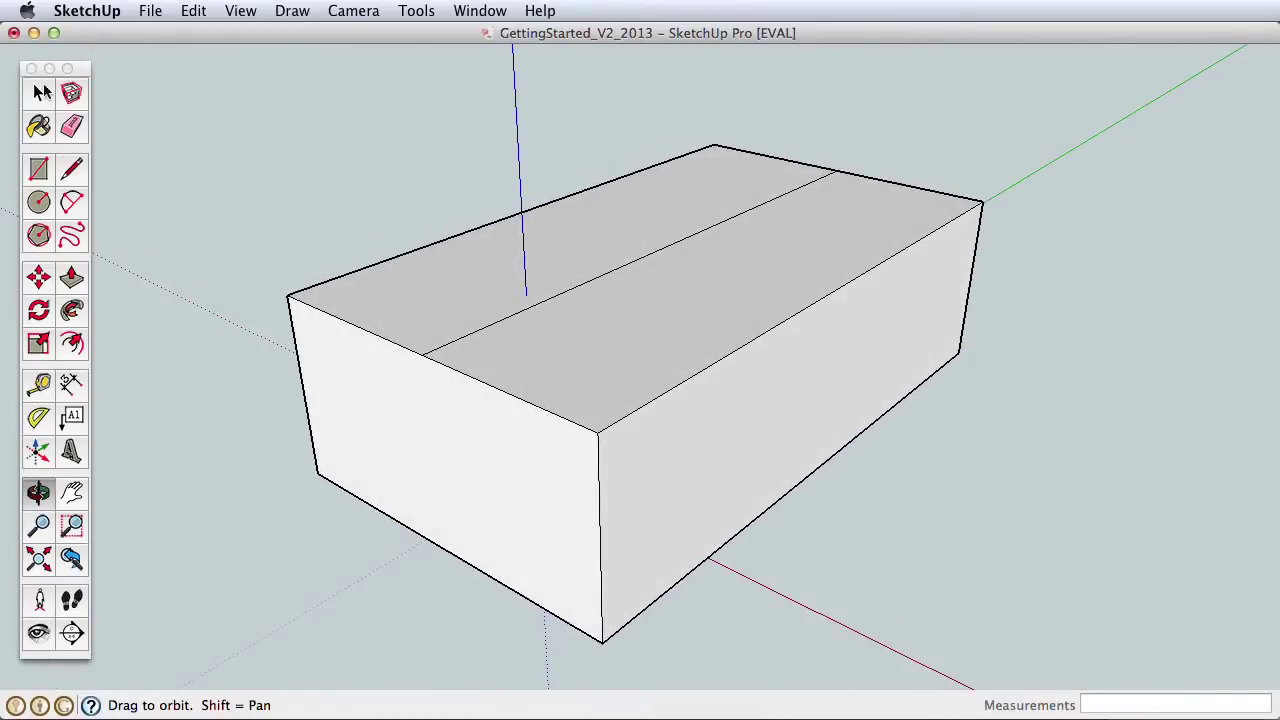
click(40, 92)
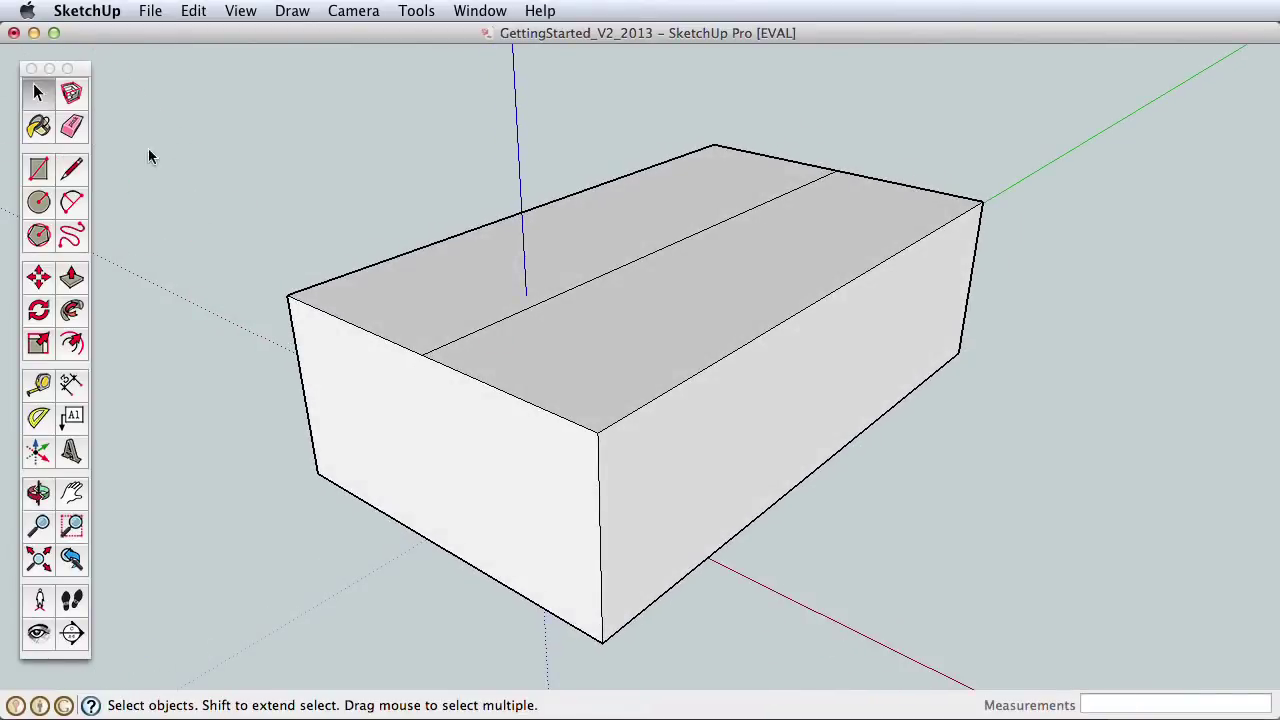
click(502, 328)
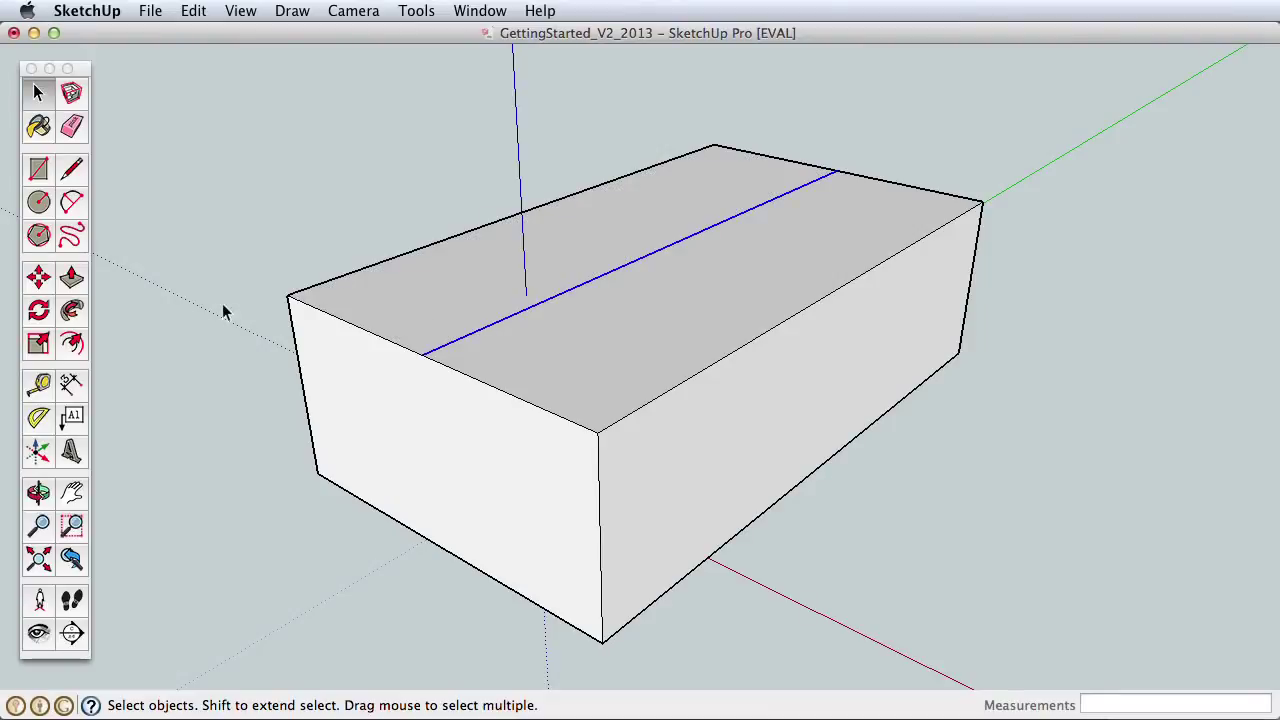
click(40, 279)
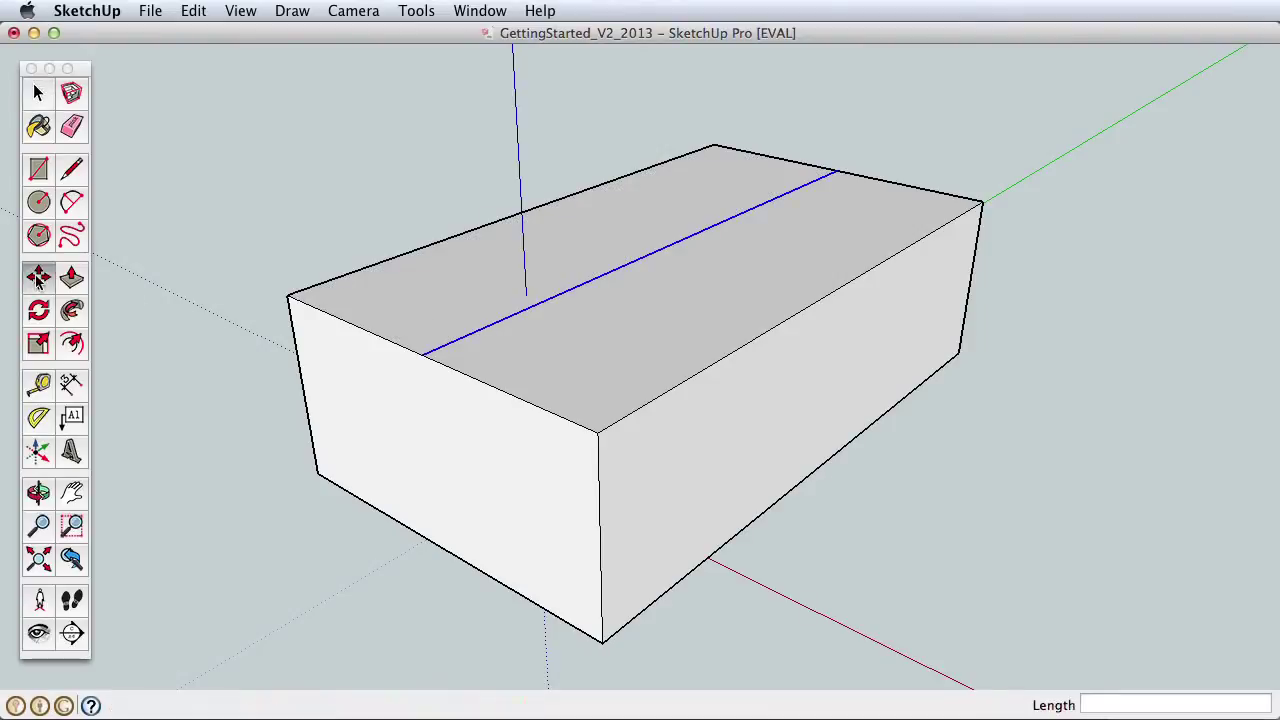
click(426, 350)
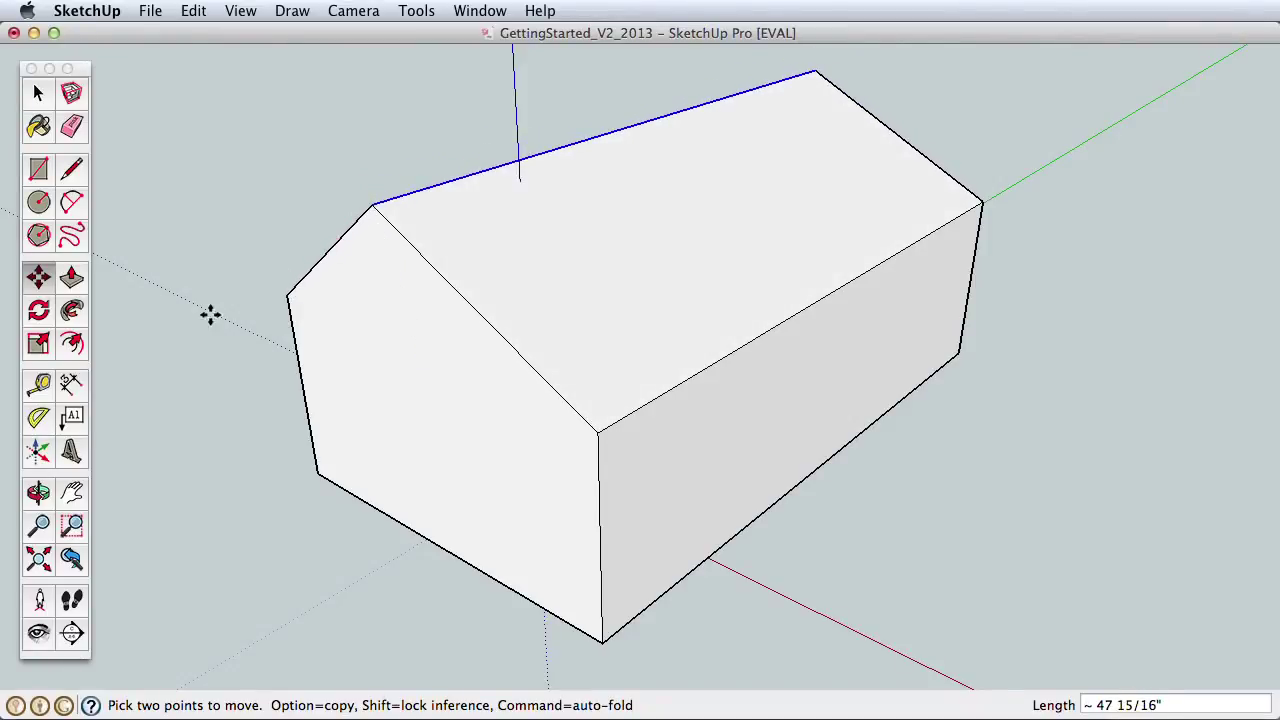
Step: Check the gable end straight on, return to an angled view and undo the ridge move
middle_drag(373, 413, 702, 294)
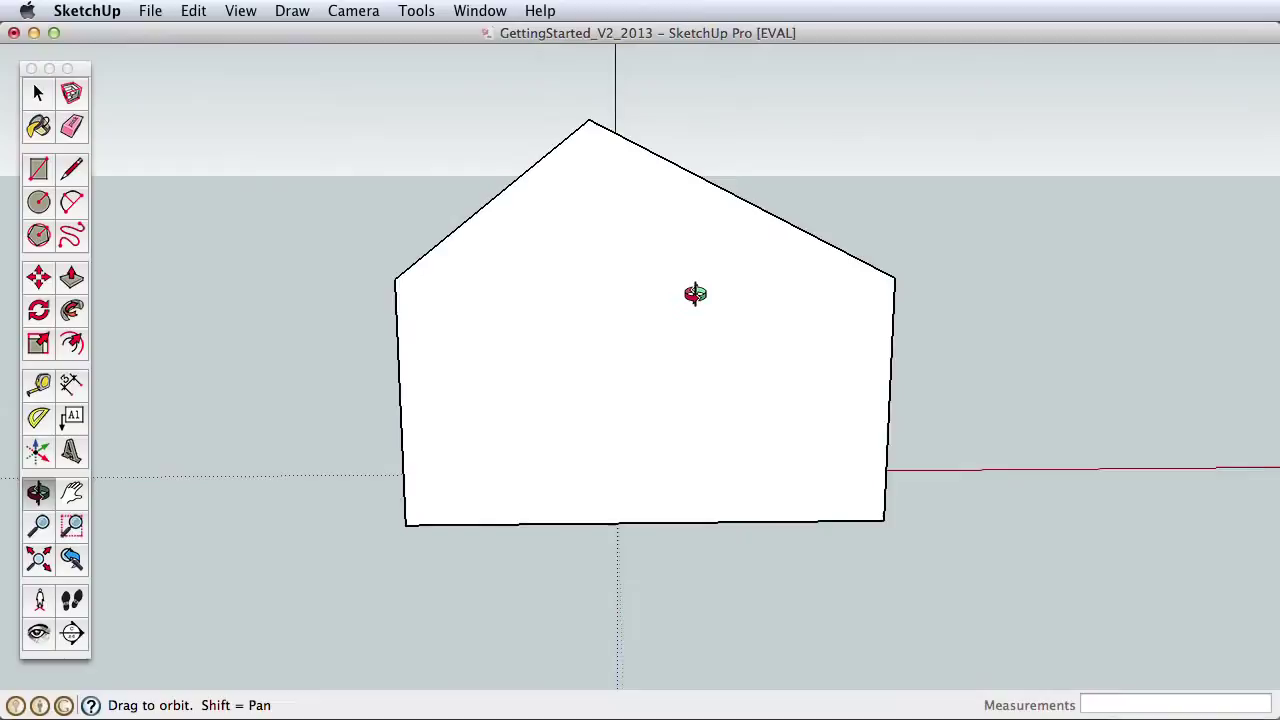
drag(695, 293, 410, 414)
click(195, 11)
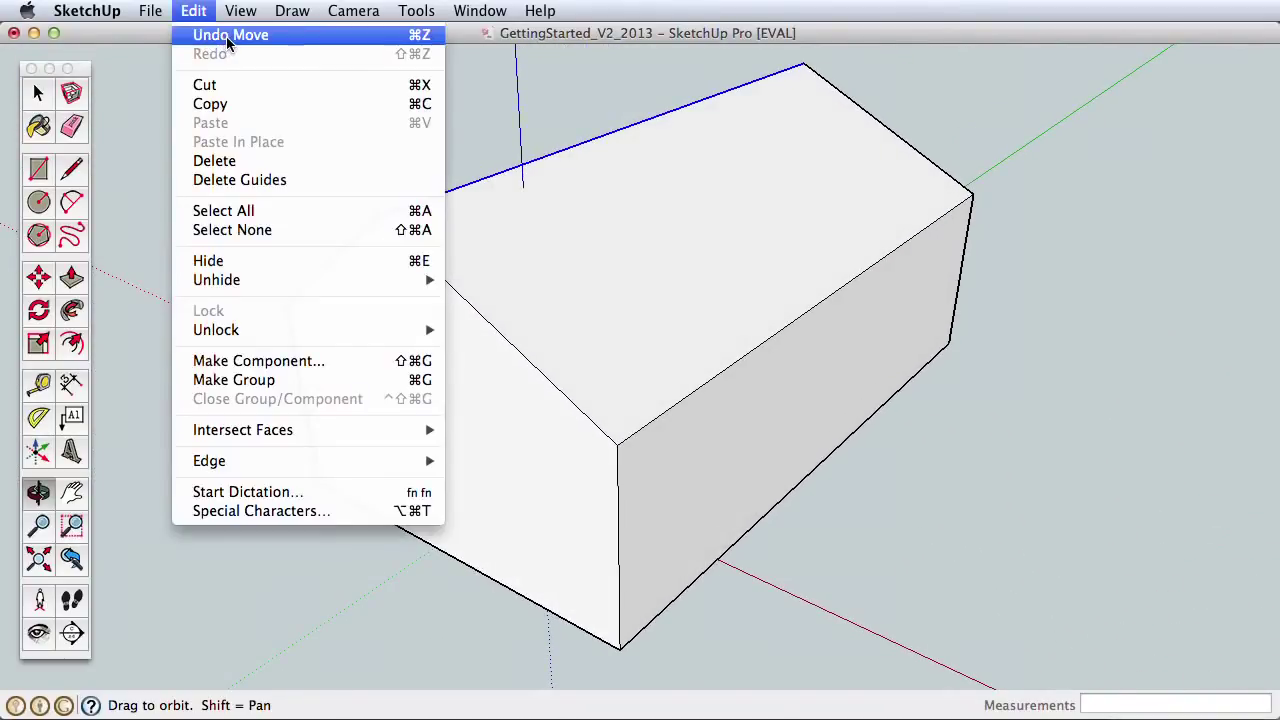
click(227, 35)
Step: Select the dividing line again and move it straight up along the blue axis about 49 23/32" to form a gable roof
click(38, 92)
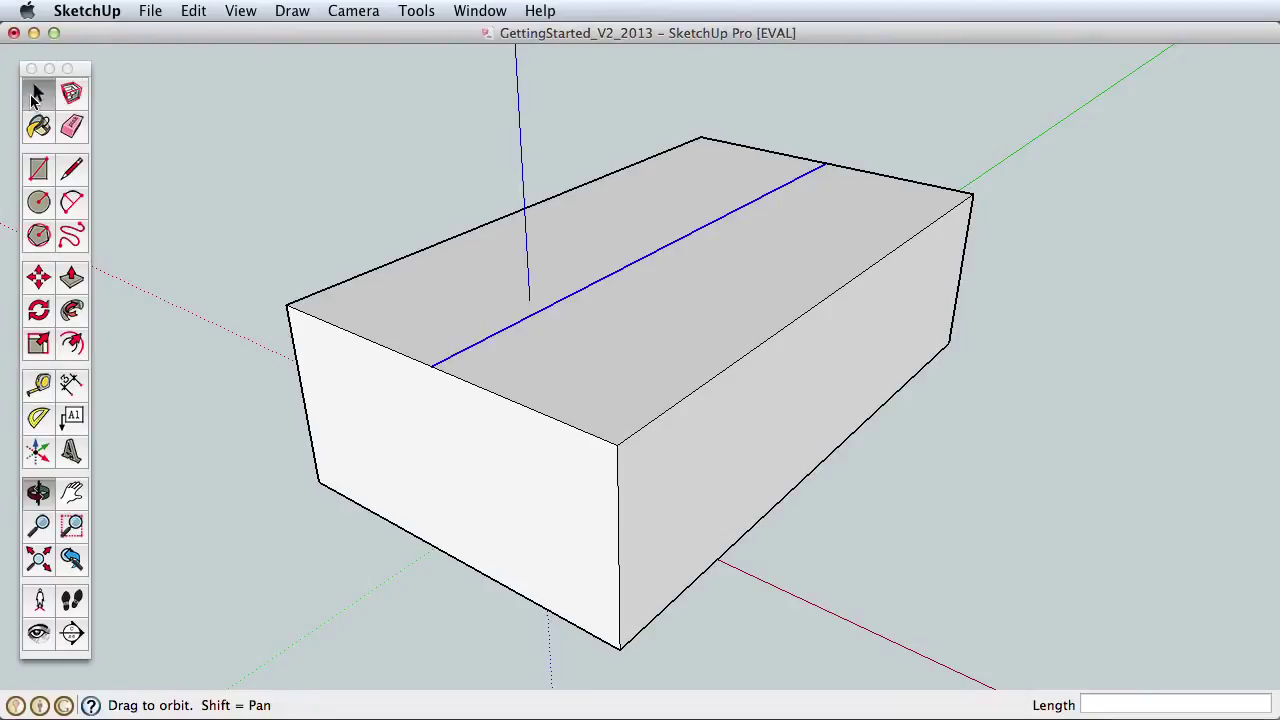
click(290, 252)
click(477, 350)
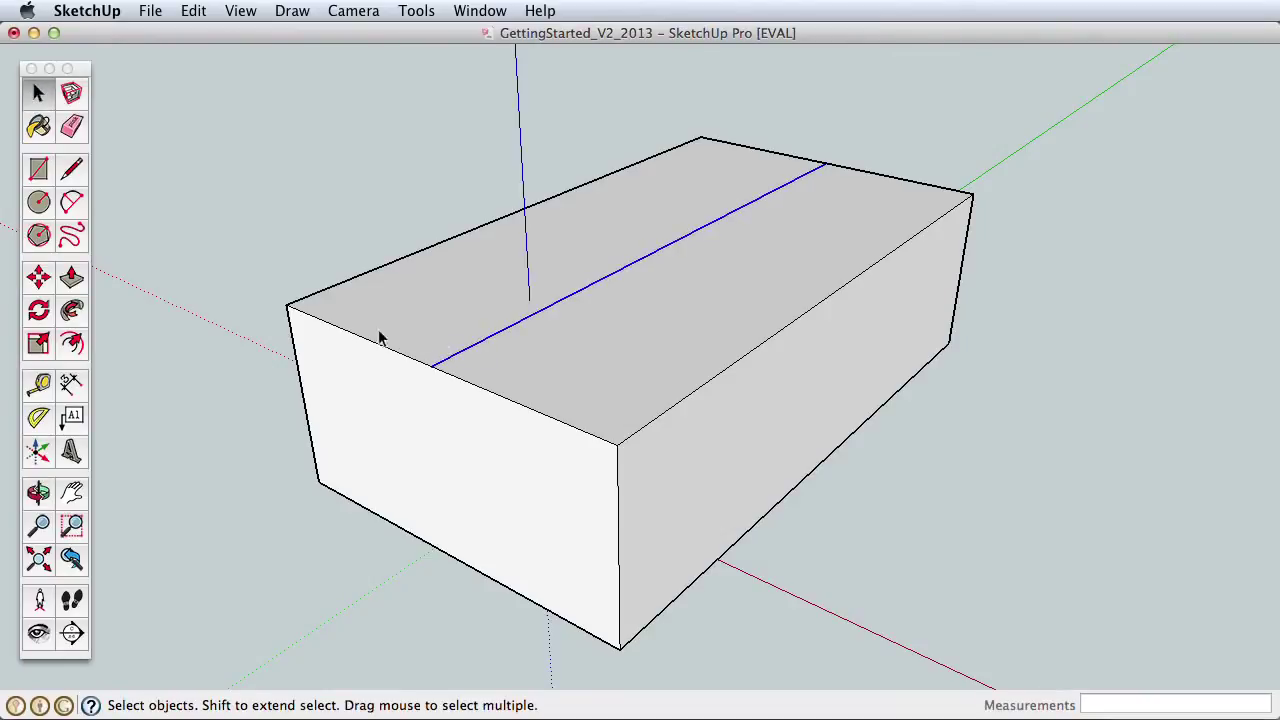
click(38, 277)
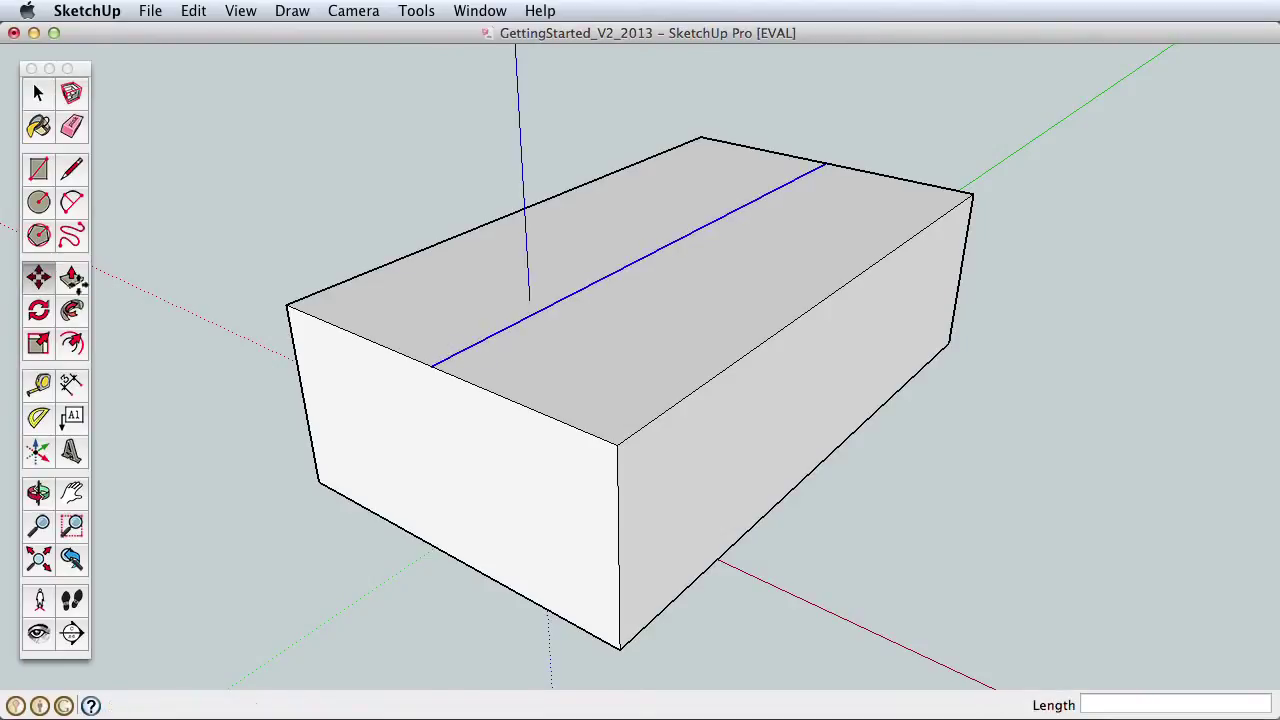
click(431, 362)
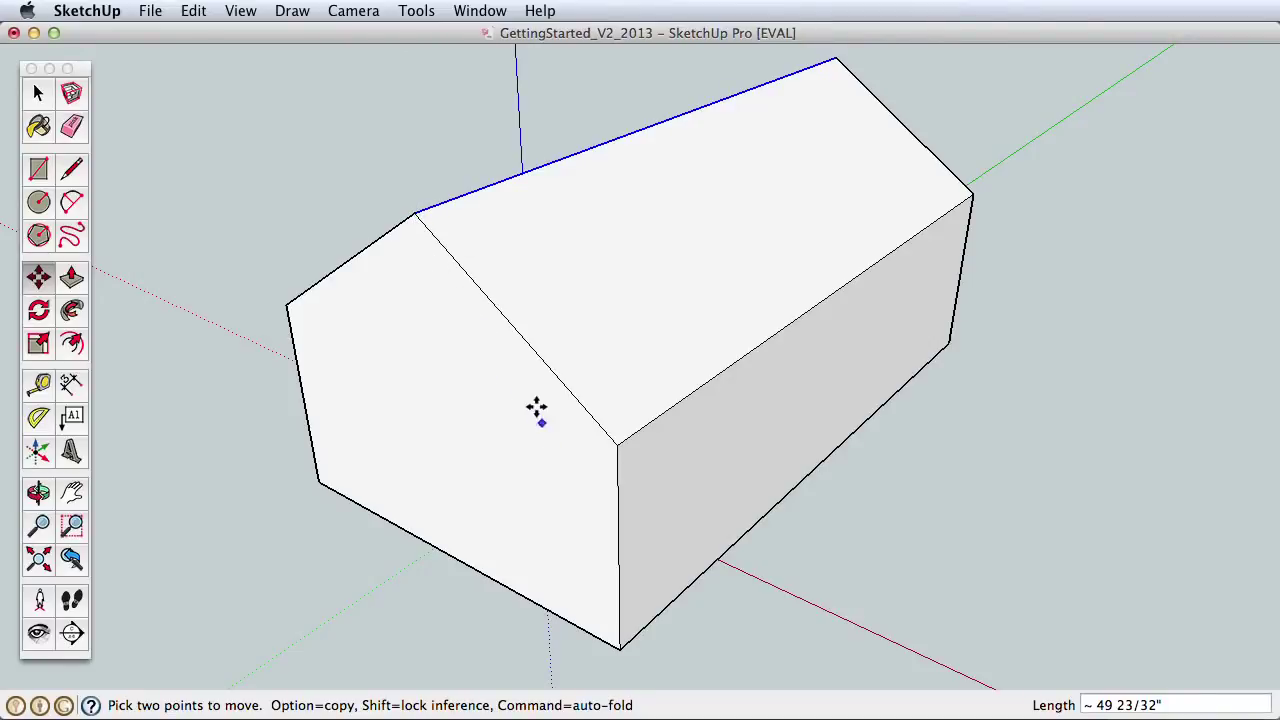
click(557, 397)
Step: Starting on the roof slope, draw a zigzag chain of five connected lines following the blue, green and red axes
middle_drag(560, 397, 500, 426)
key(z)
mouse_move(520, 380)
mouse_down()
mouse_move(521, 298)
mouse_move(510, 294)
mouse_up()
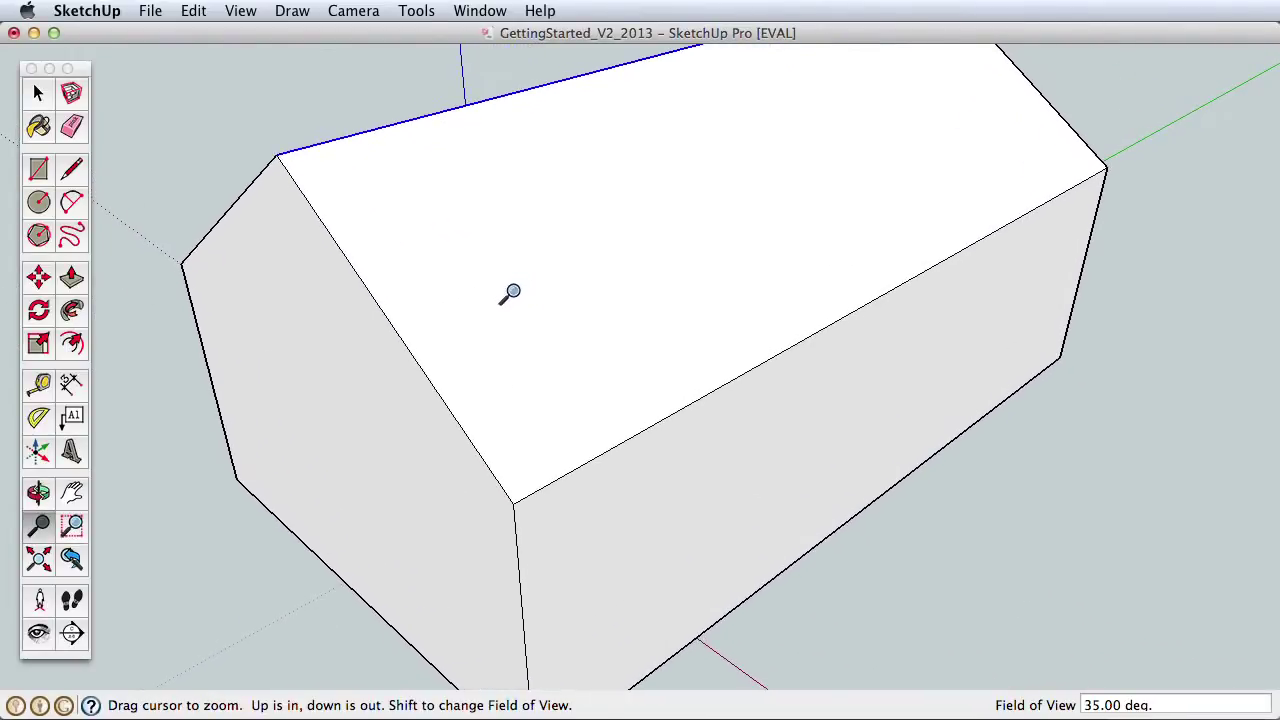
click(72, 170)
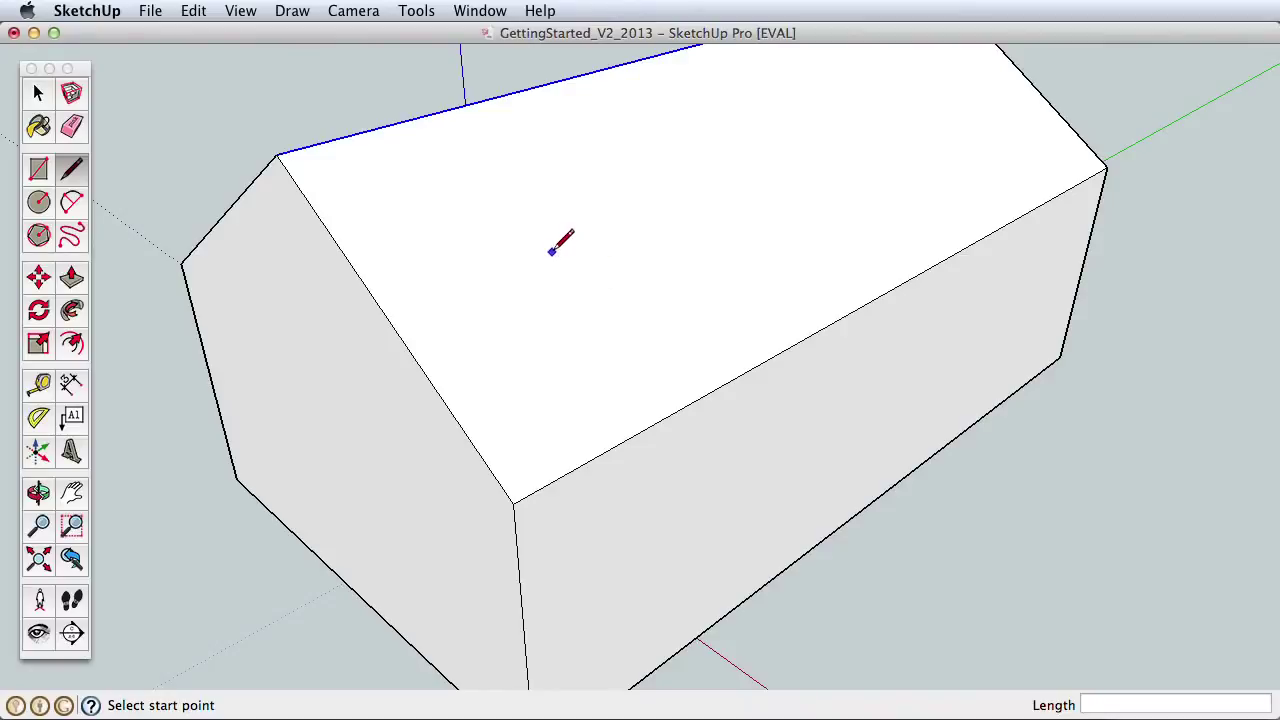
click(542, 246)
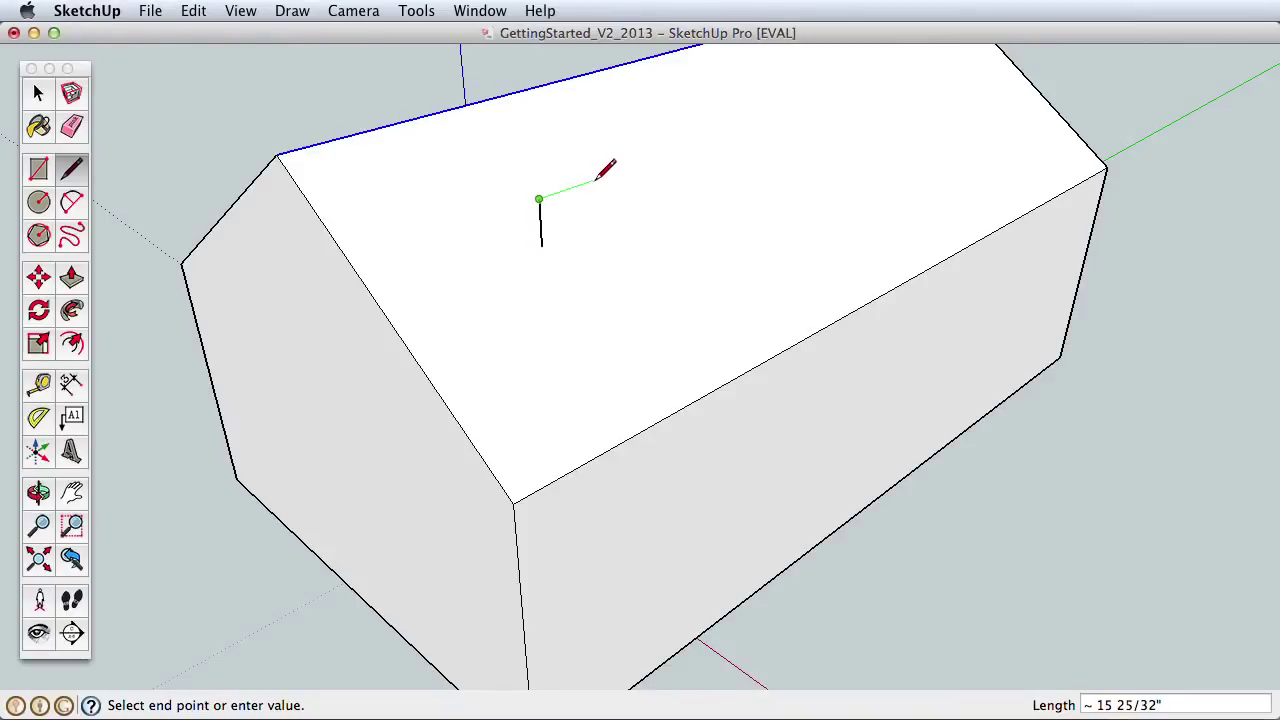
click(637, 196)
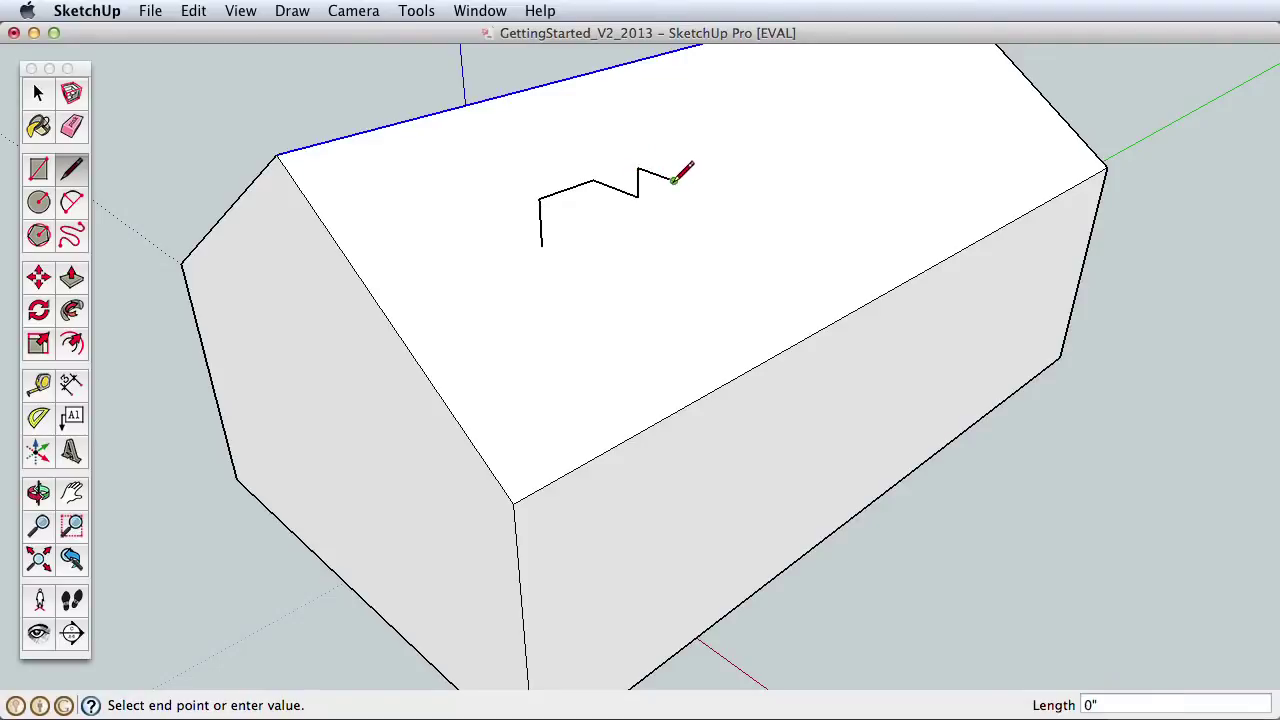
Step: Beside the zigzag, draw four connected lines from the roof slope that close into a four-sided vertical face
middle_drag(631, 244, 571, 305)
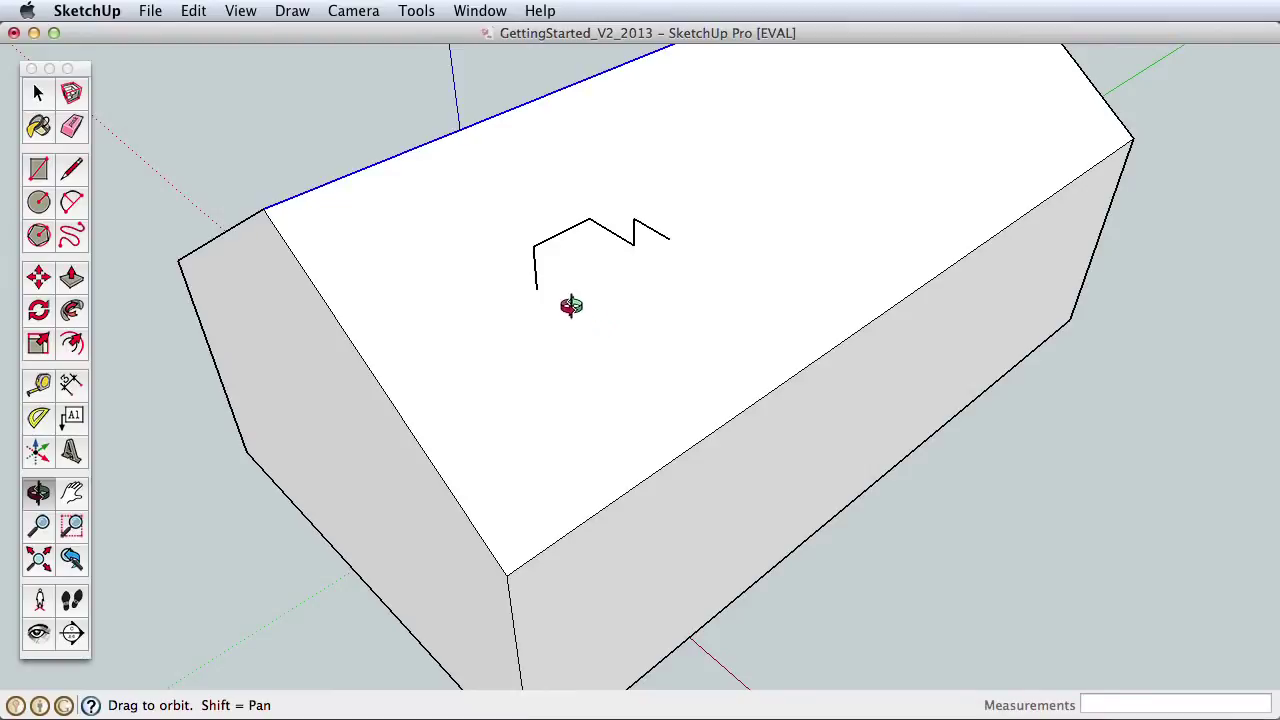
click(72, 170)
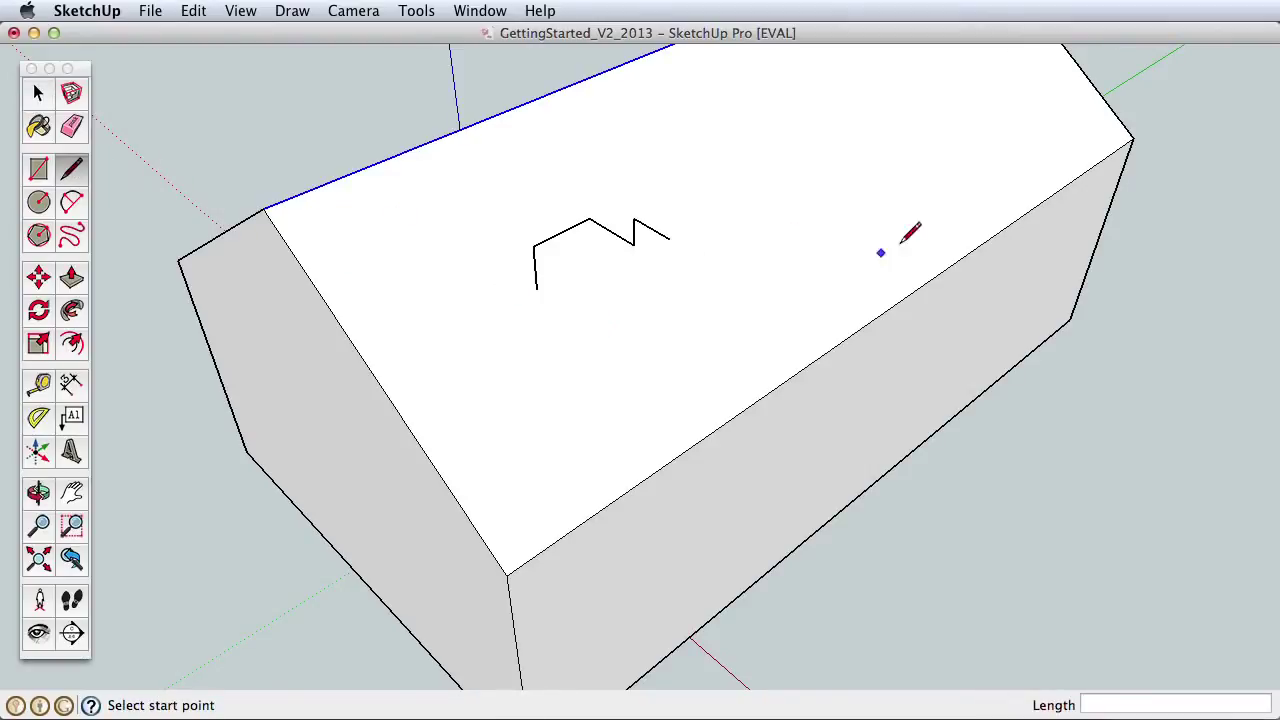
click(770, 222)
click(776, 172)
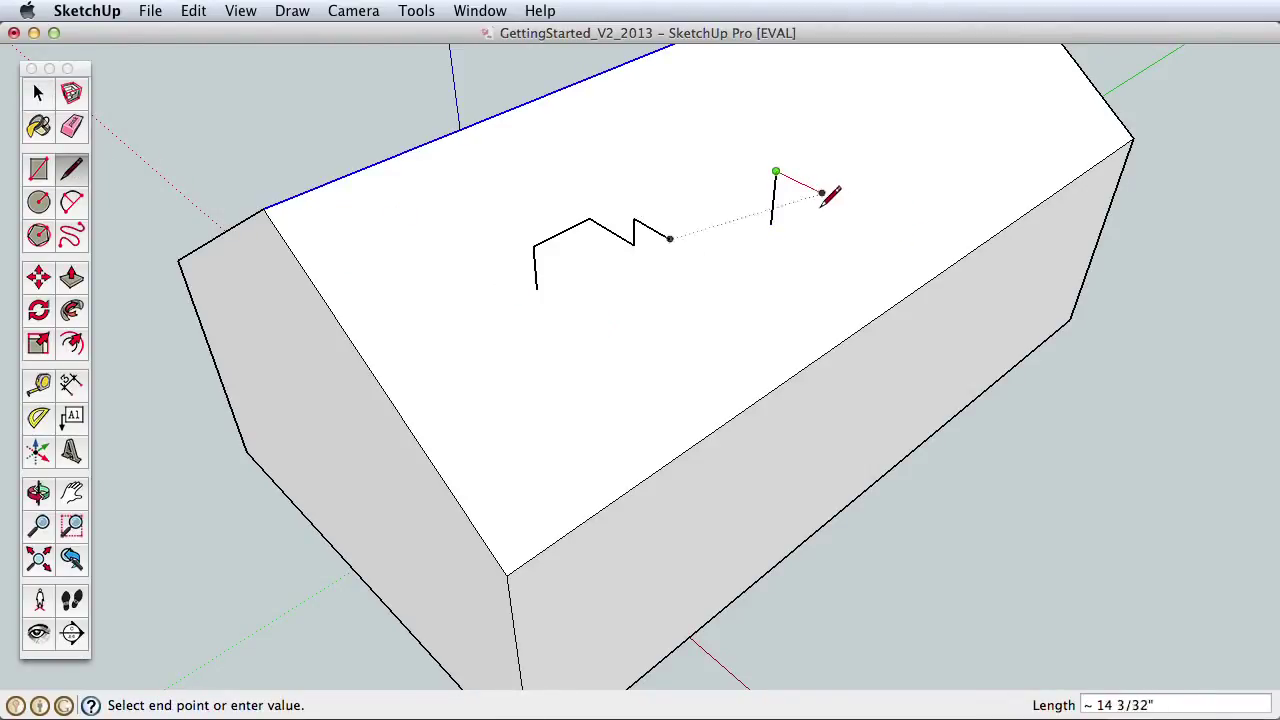
click(837, 201)
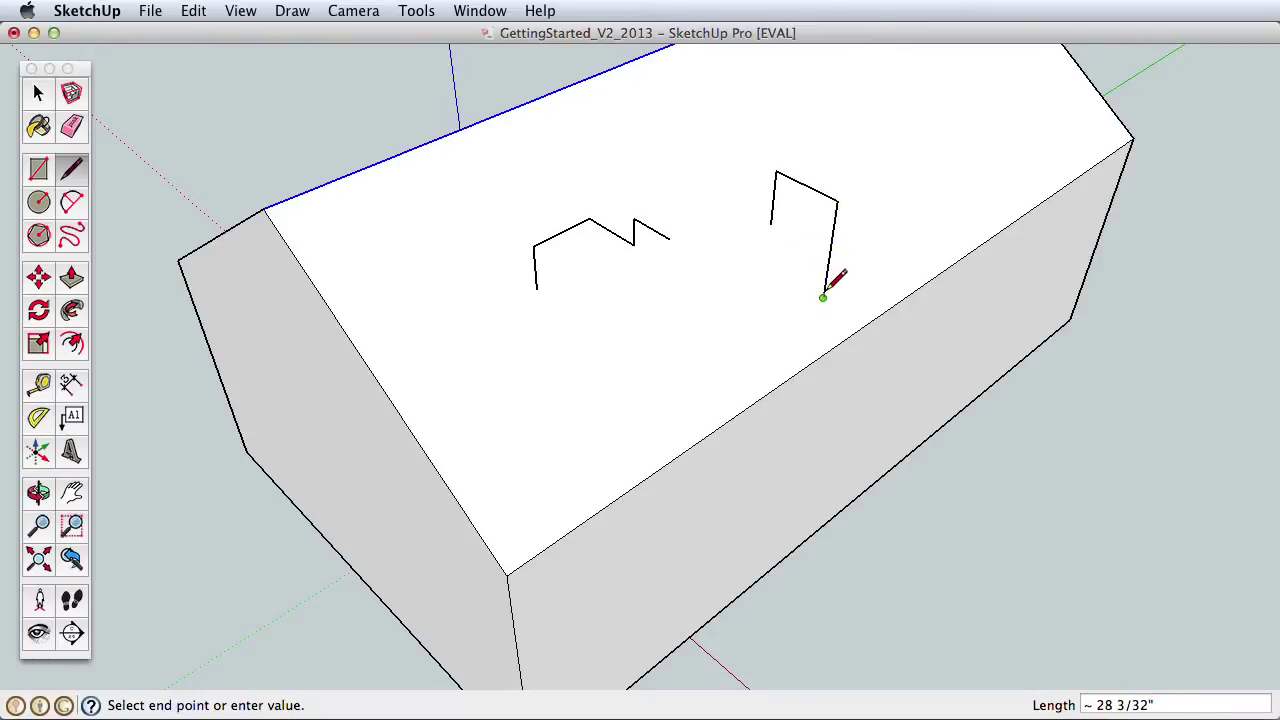
click(823, 297)
click(771, 223)
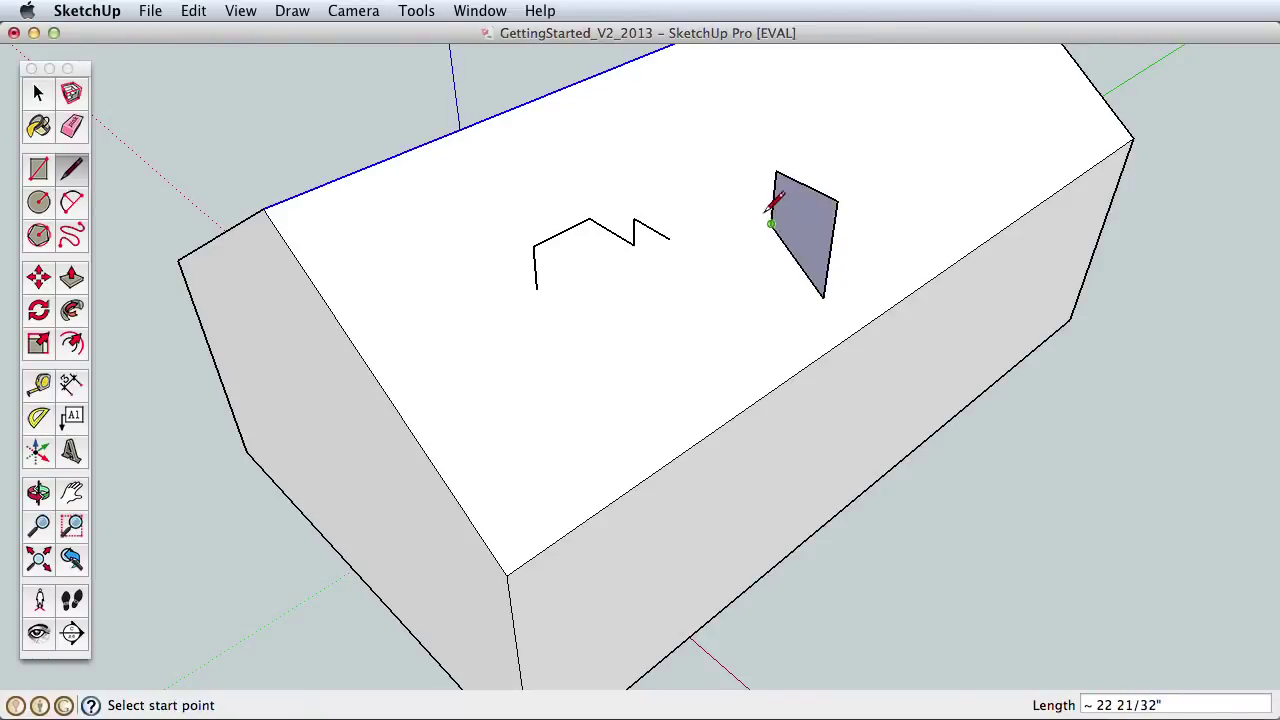
Step: Push/Pull the new four-sided face out about 24 11/32" along the green axis into a solid block
click(71, 283)
click(808, 266)
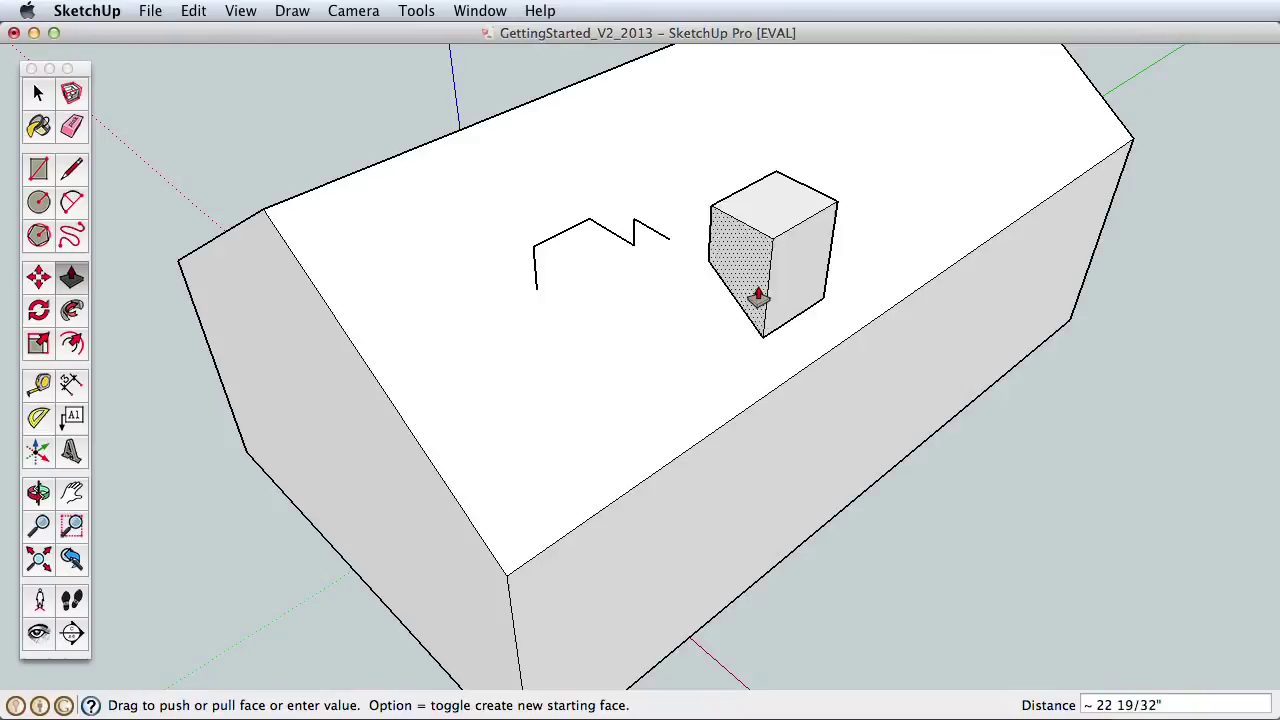
click(740, 292)
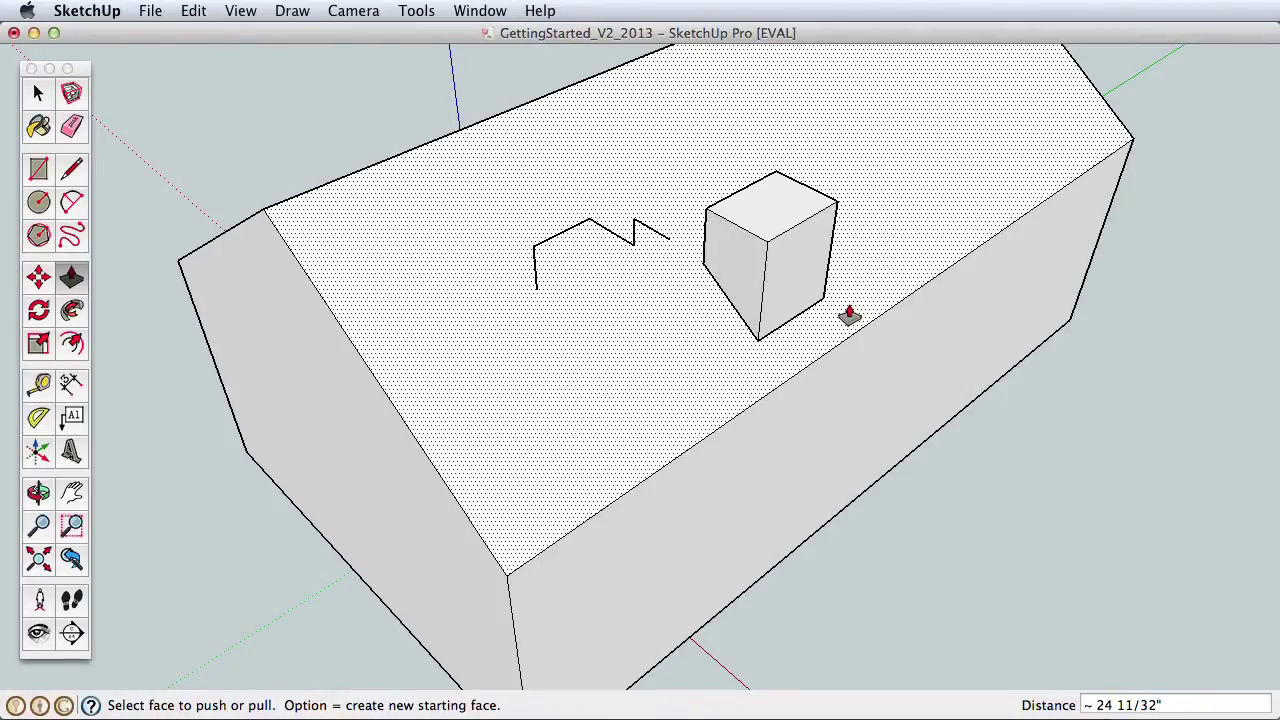
Step: Erase the zigzag lines and all edges of the small block from the roof slope
click(71, 125)
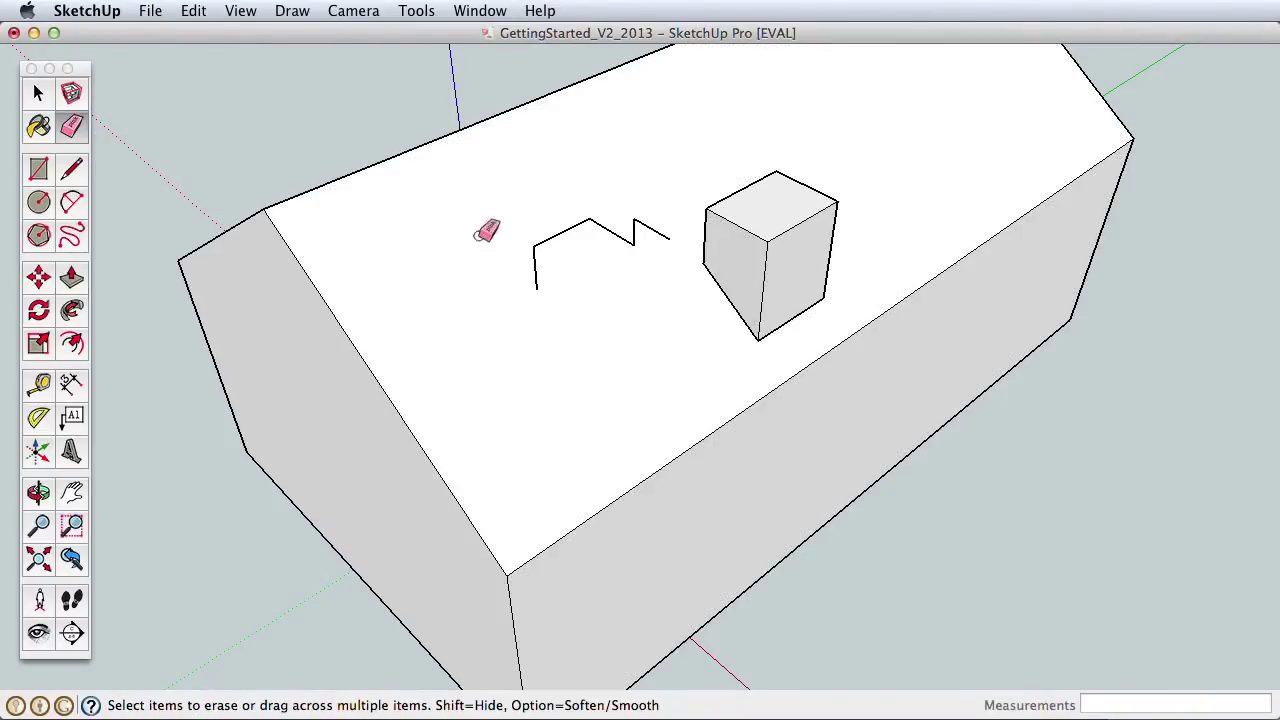
mouse_move(482, 234)
mouse_down()
mouse_move(566, 223)
mouse_move(670, 236)
mouse_up()
mouse_move(771, 234)
mouse_down()
mouse_move(787, 177)
mouse_move(860, 215)
mouse_up()
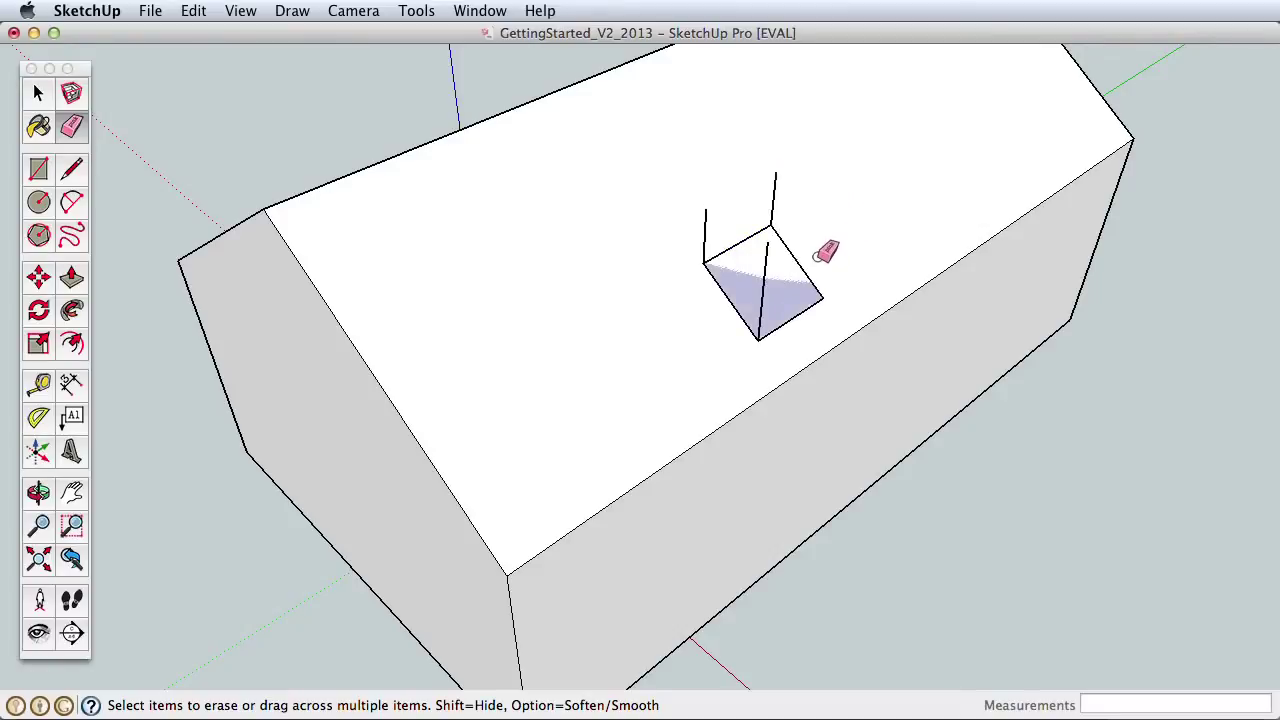
mouse_move(820, 256)
mouse_down()
mouse_move(752, 213)
mouse_move(760, 323)
mouse_move(762, 246)
mouse_up()
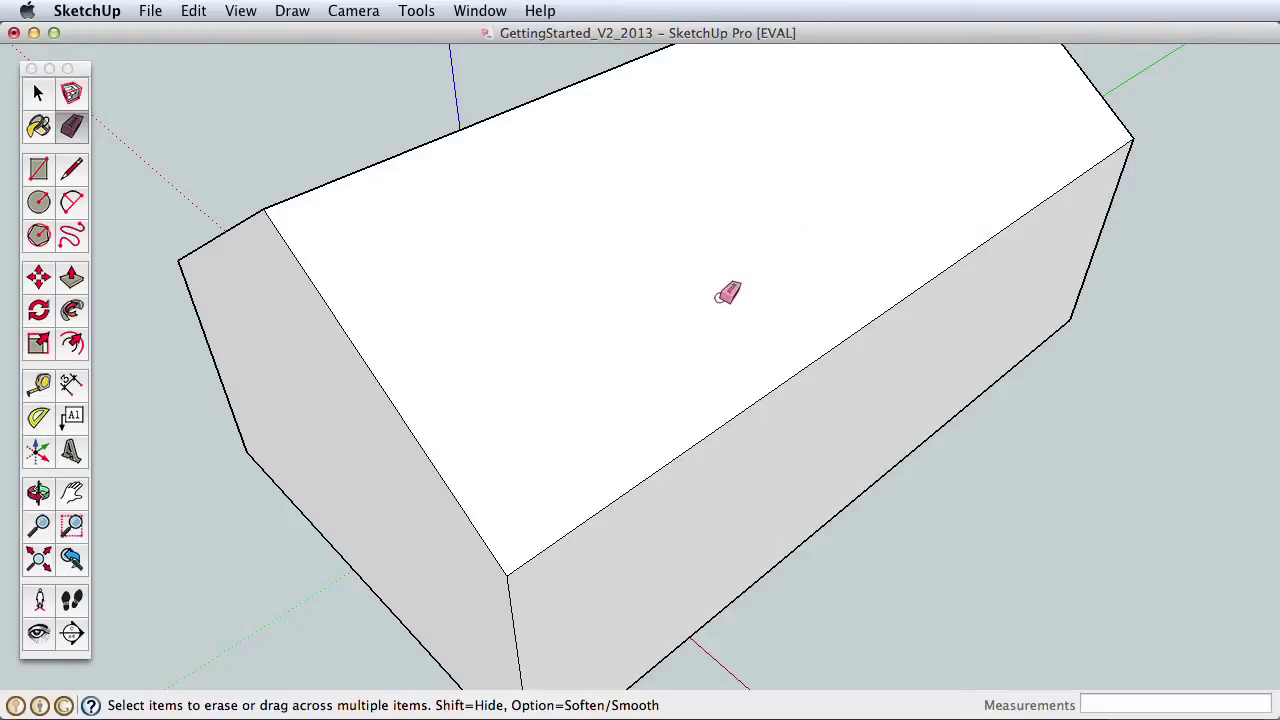
Step: On the roof's gable edge, draw two vertical lines along the blue axis, the upper about 13 21/32", and join their tops into a face
middle_drag(591, 314, 654, 314)
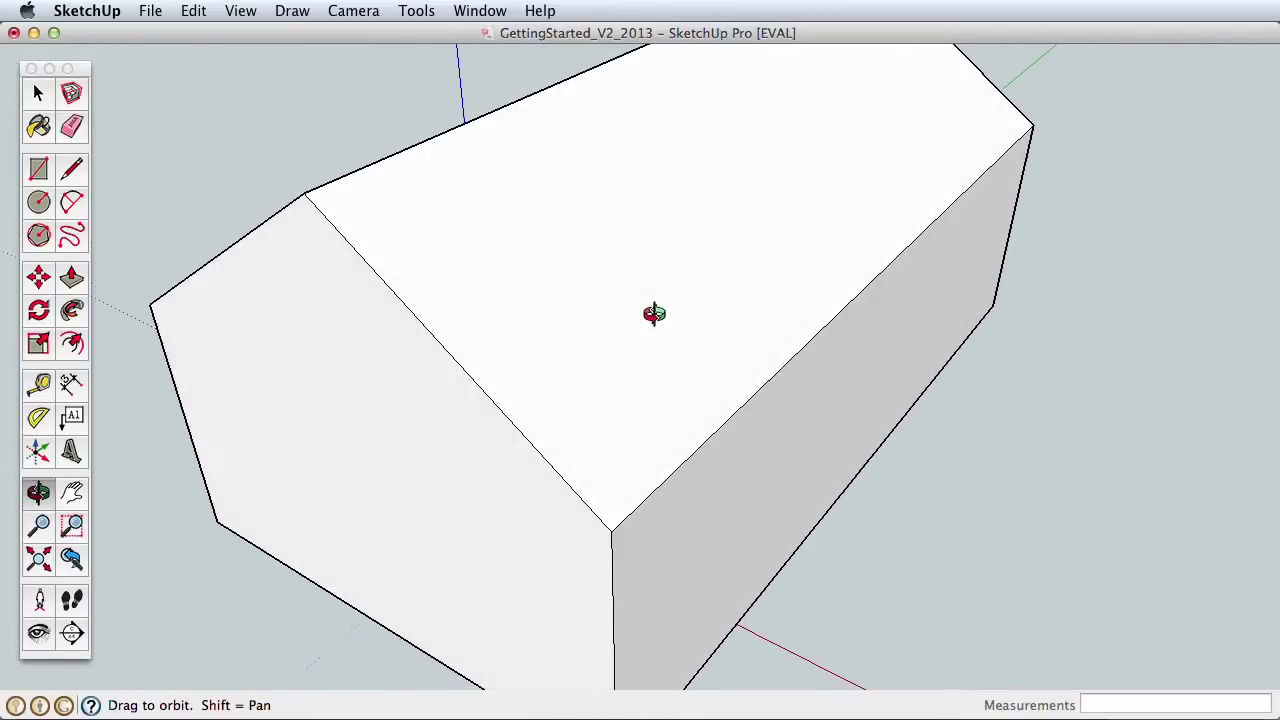
click(71, 170)
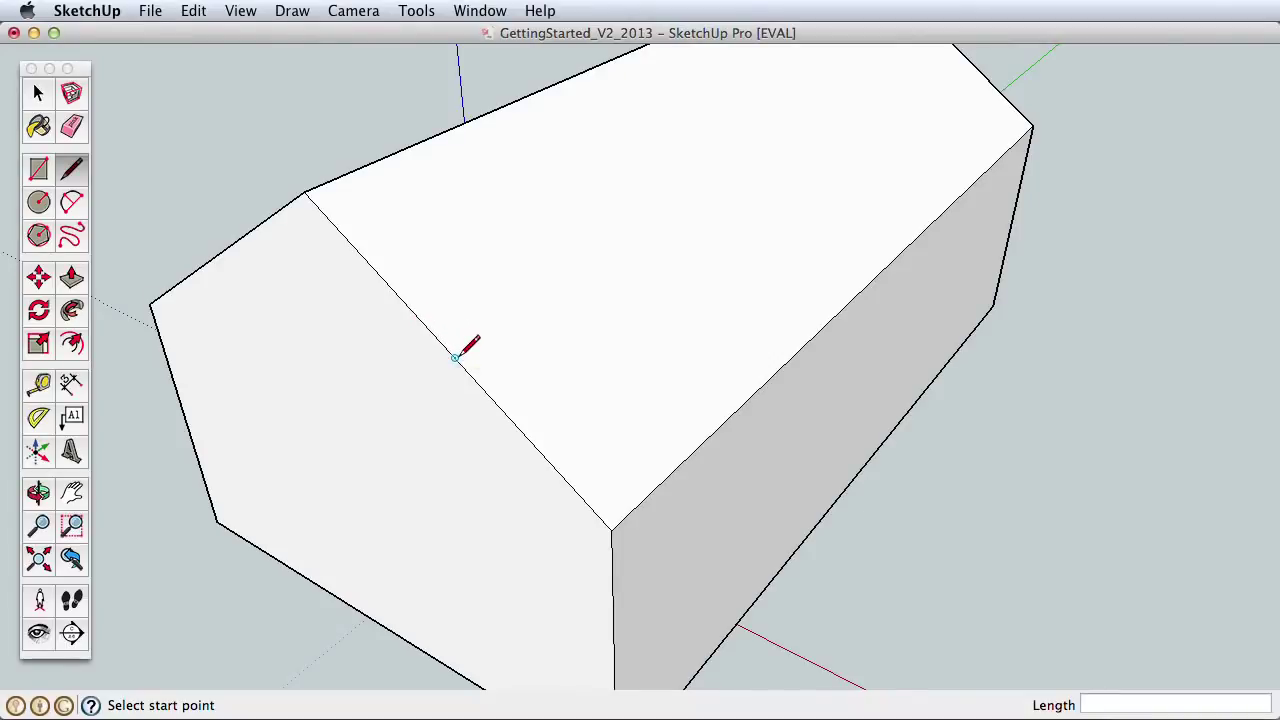
click(420, 319)
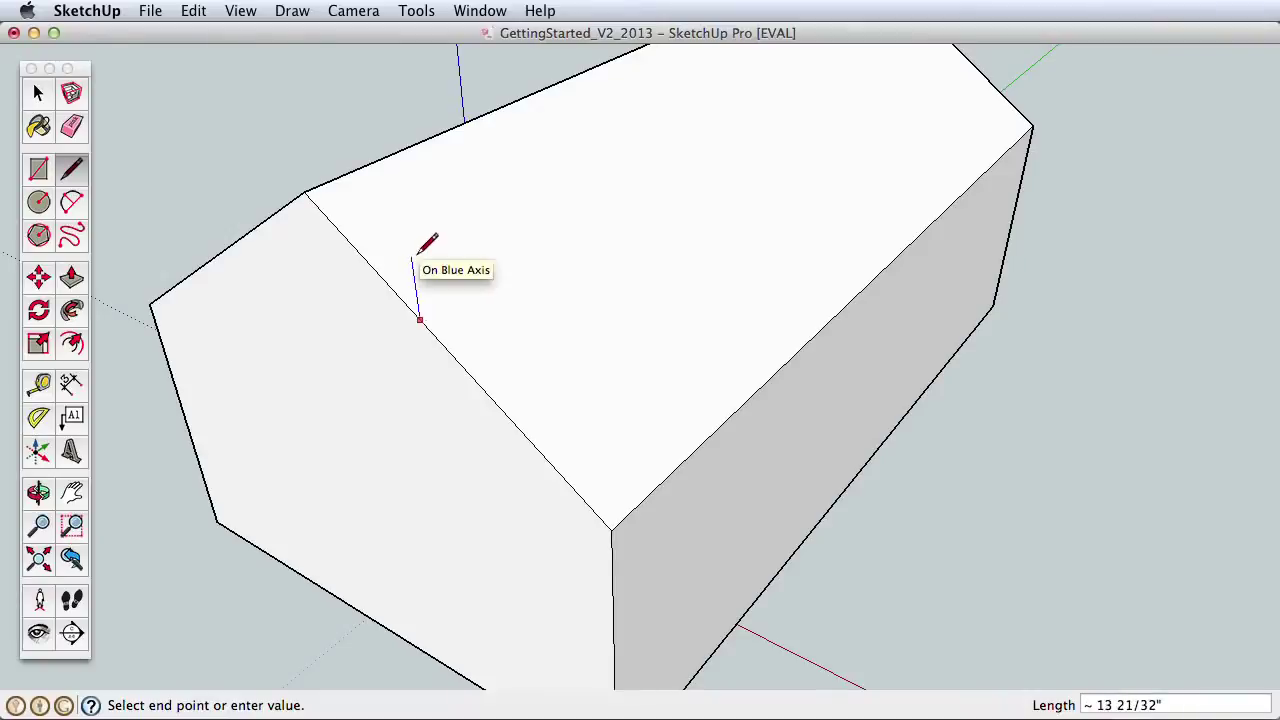
click(411, 259)
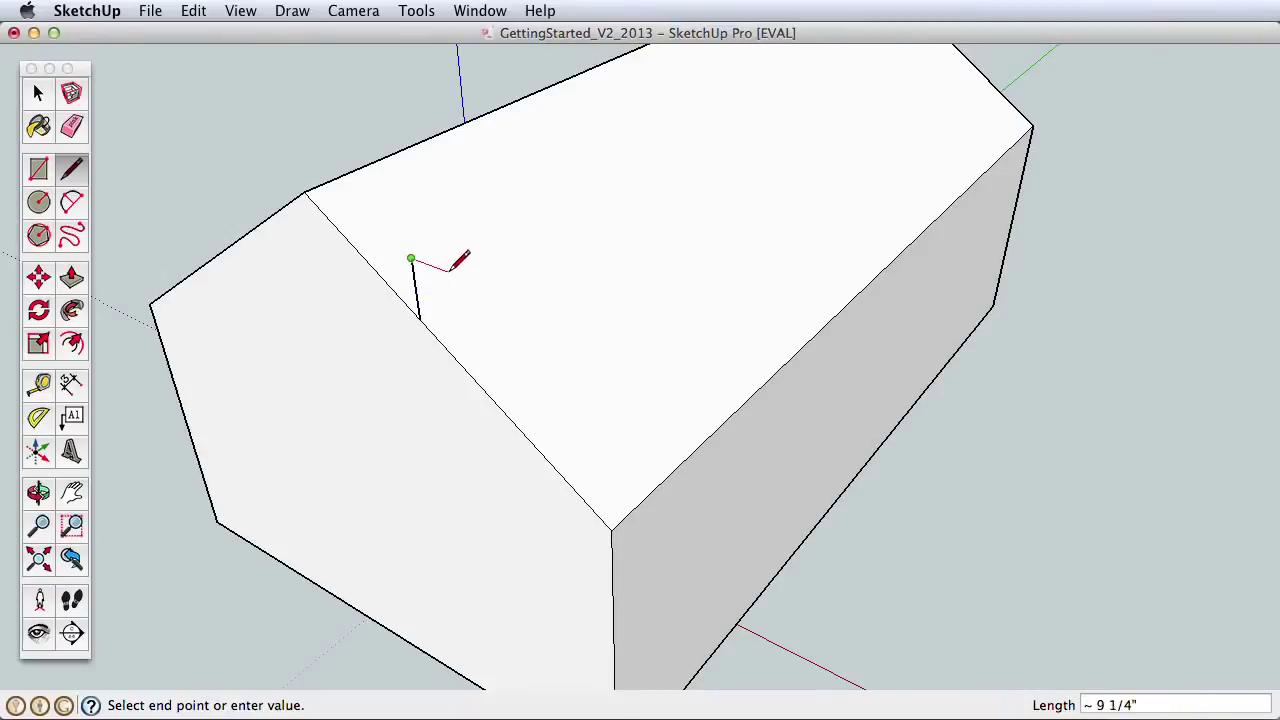
key(Escape)
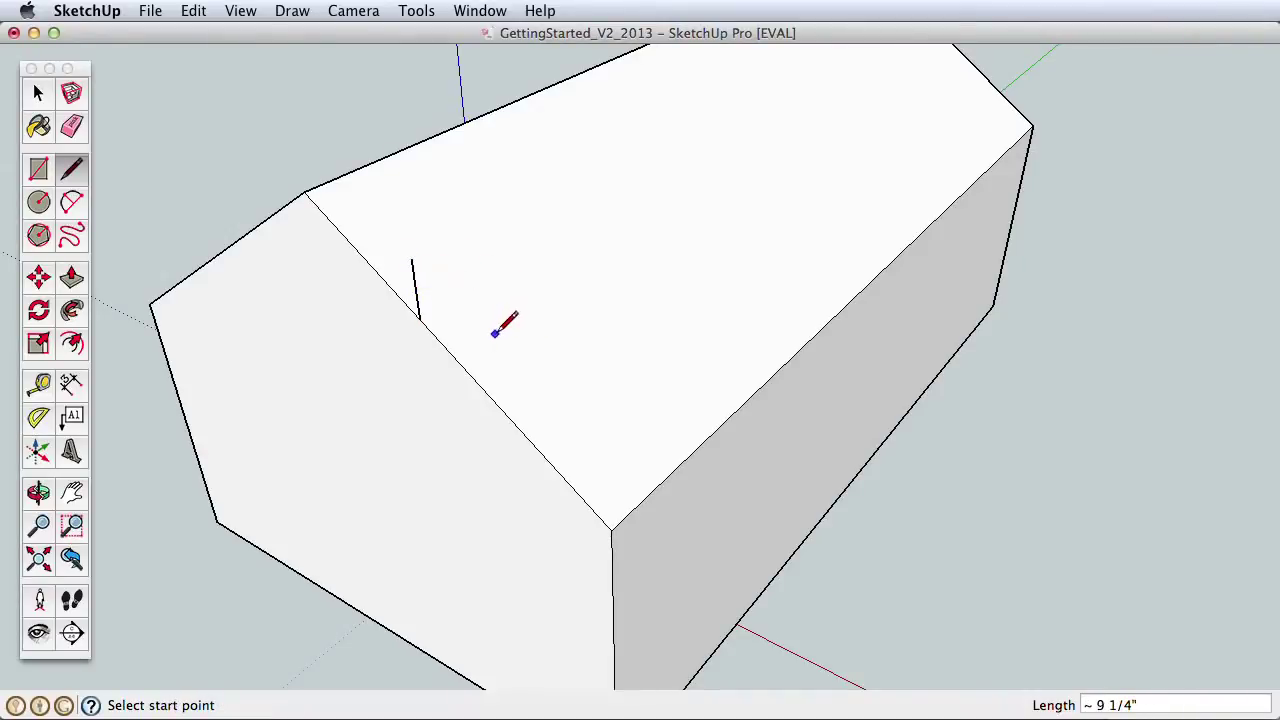
click(490, 397)
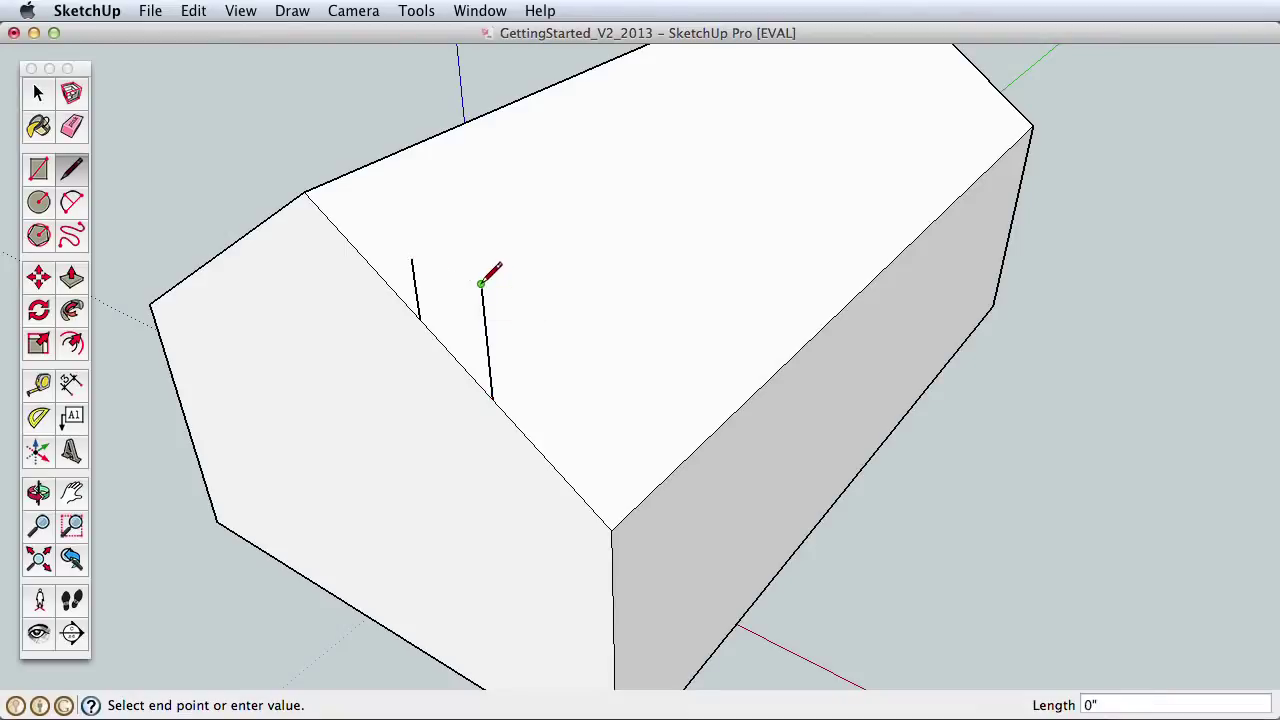
click(411, 258)
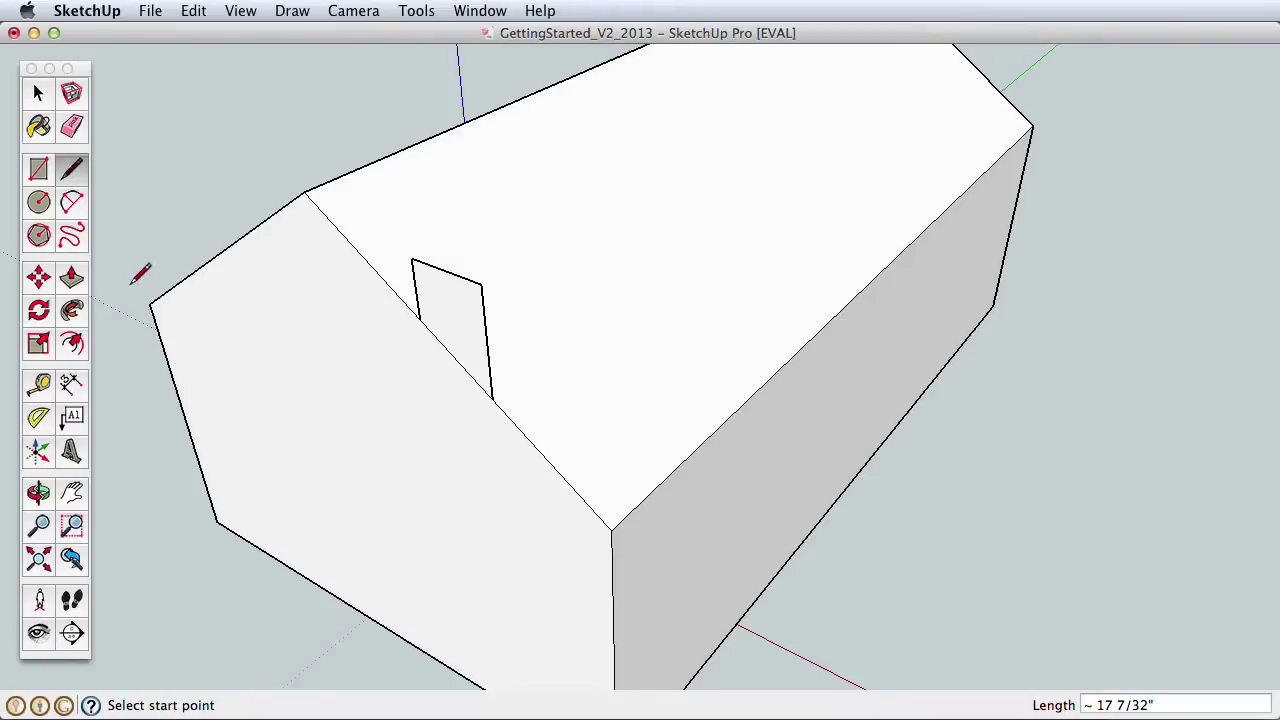
Step: Push/Pull the new face back along the roof, and push its front face back about 44 3/8" to leave a chimney block
click(72, 278)
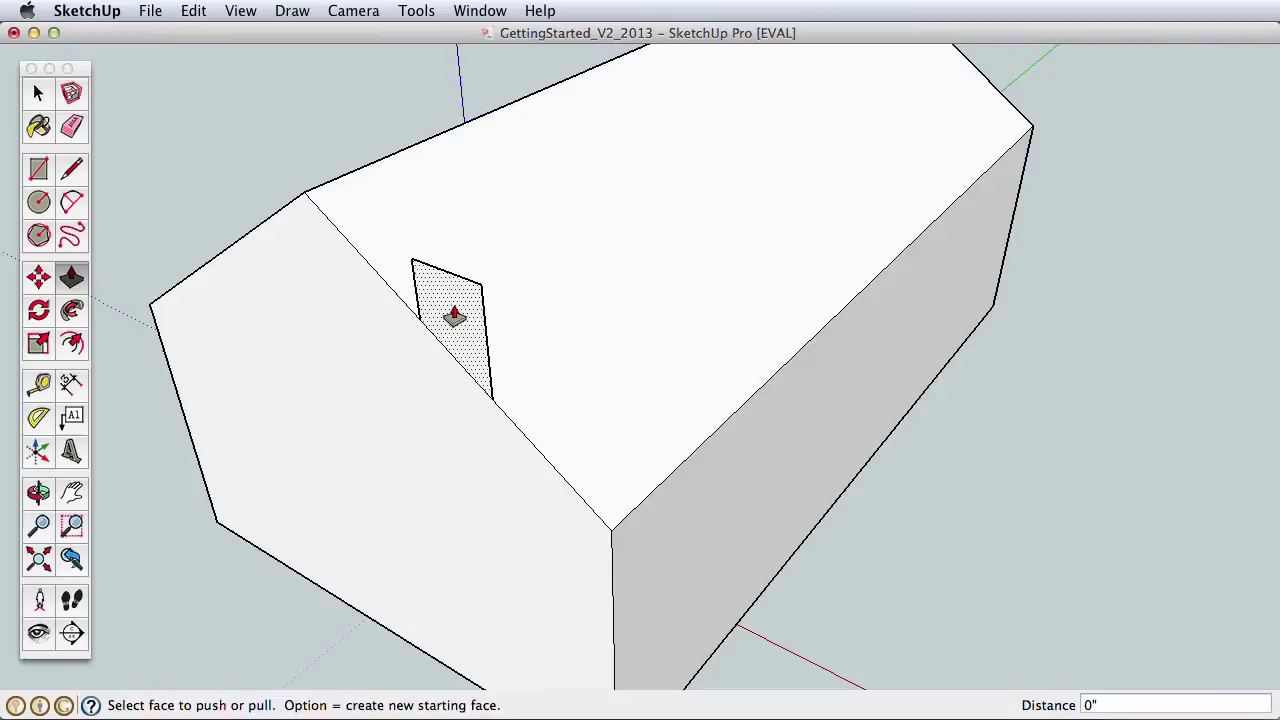
drag(443, 290, 678, 195)
drag(461, 320, 616, 250)
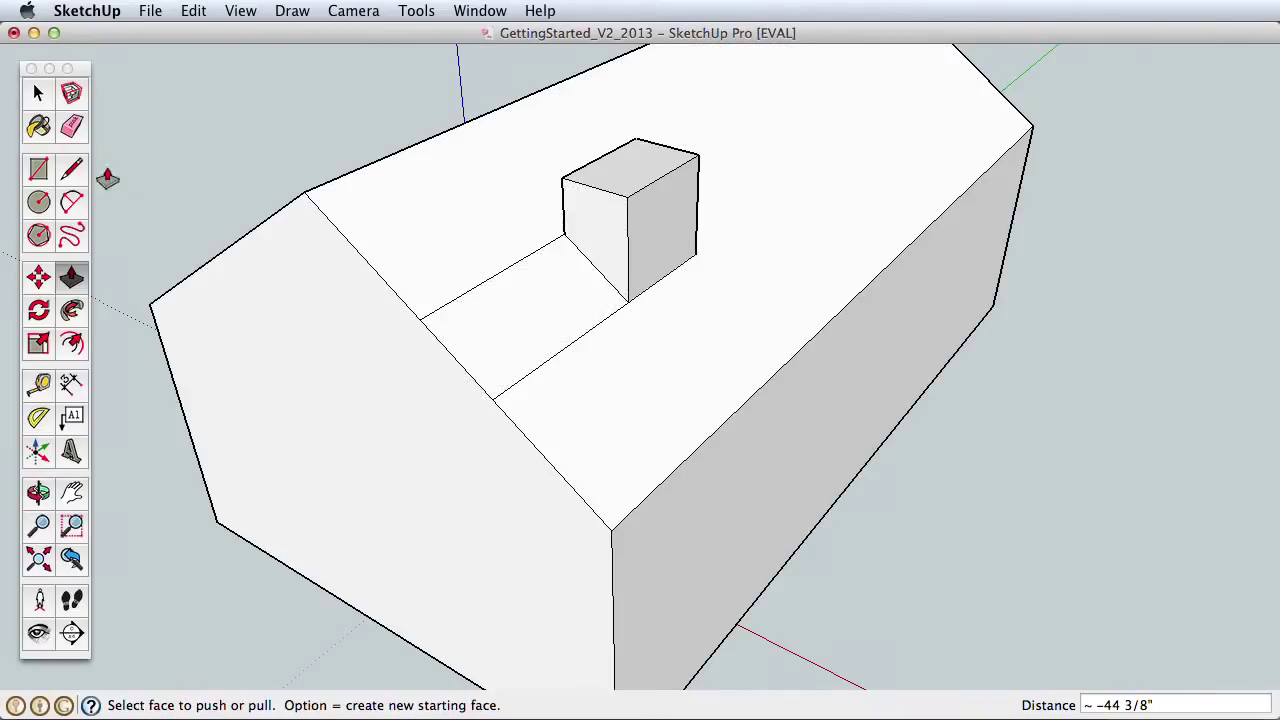
Step: Erase the two leftover edges on the roof slope between the chimney and the gable edge
click(71, 127)
click(500, 270)
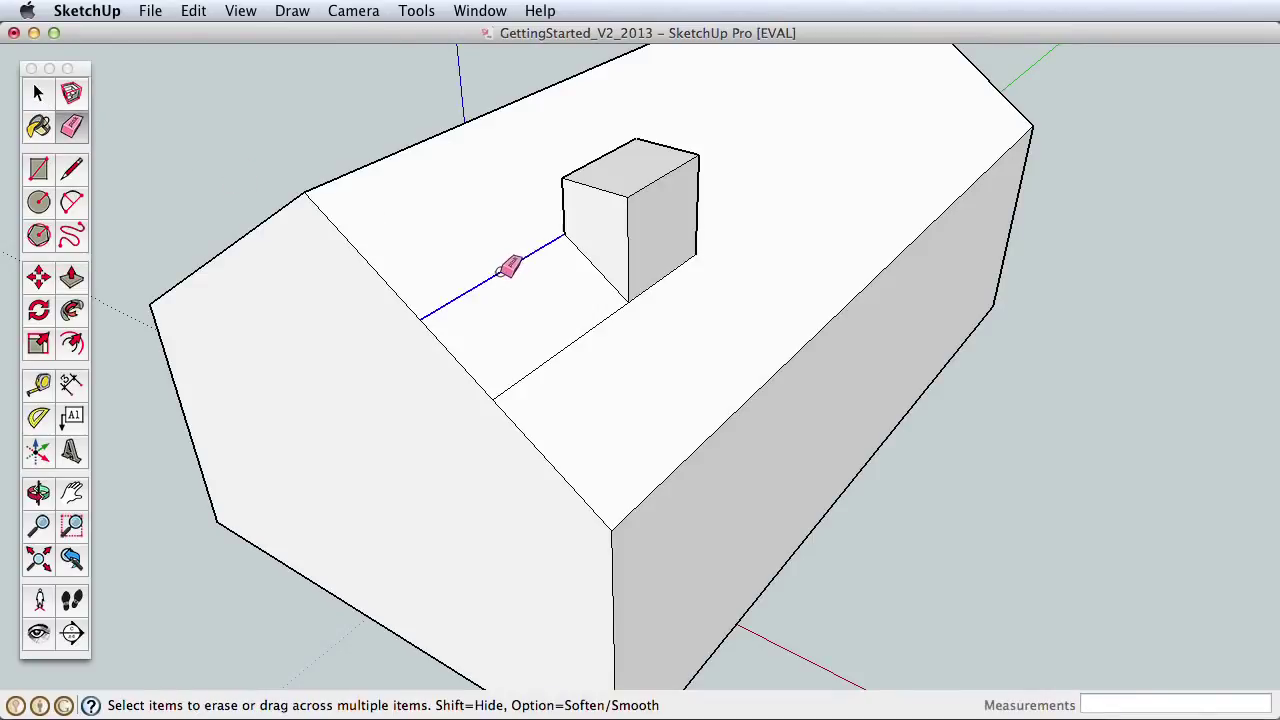
key(o)
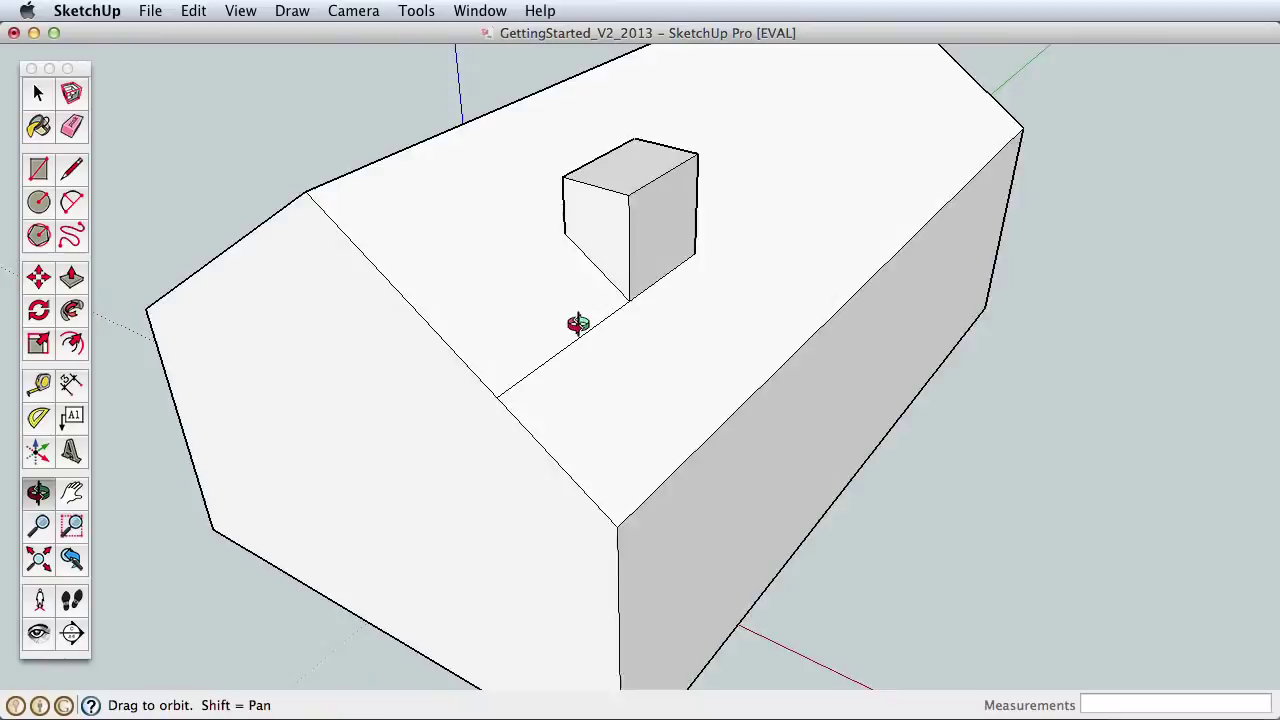
drag(577, 323, 488, 285)
click(71, 126)
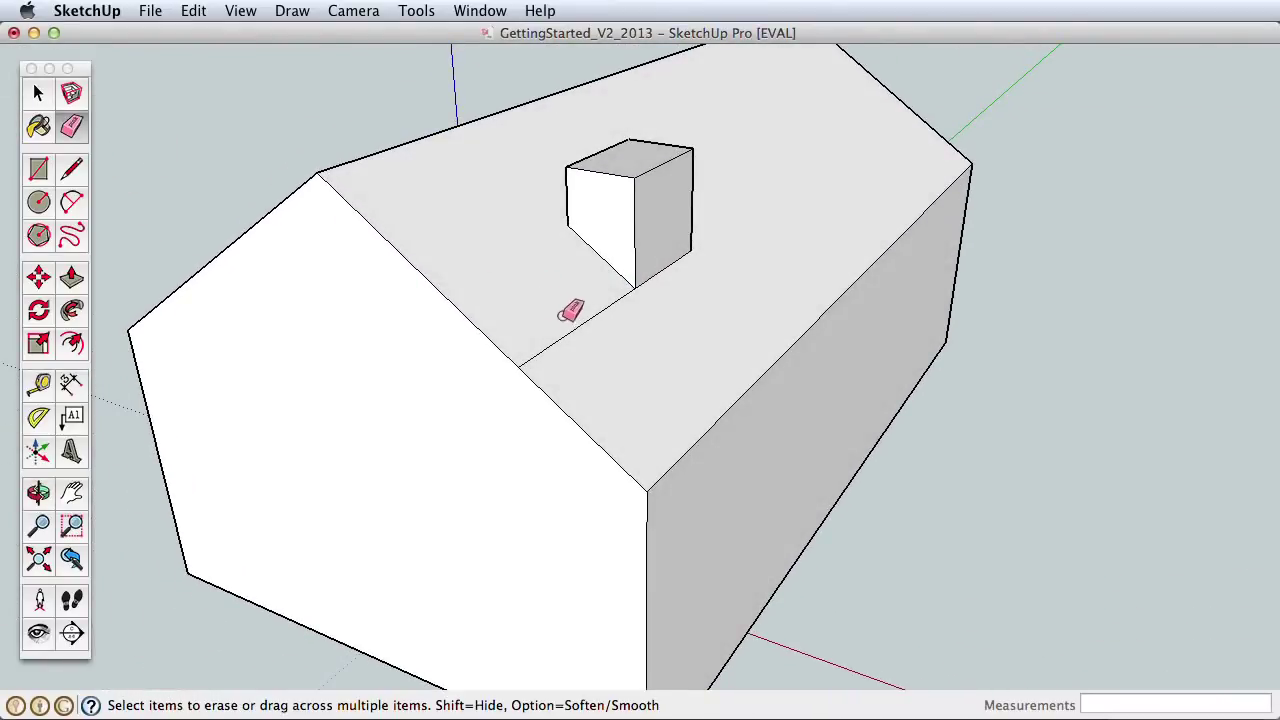
mouse_move(570, 311)
mouse_down()
mouse_move(588, 343)
mouse_move(640, 355)
mouse_up()
Step: Draw a low, wide rectangle along the base of the long wall and divide it into two strips with a second rectangle at half height
key(z)
mouse_move(609, 360)
mouse_down()
mouse_move(609, 420)
mouse_move(694, 437)
mouse_move(529, 351)
mouse_move(517, 334)
mouse_move(540, 350)
mouse_move(551, 326)
mouse_move(557, 271)
mouse_move(545, 268)
mouse_up()
key(h)
key(o)
key(z)
click(42, 172)
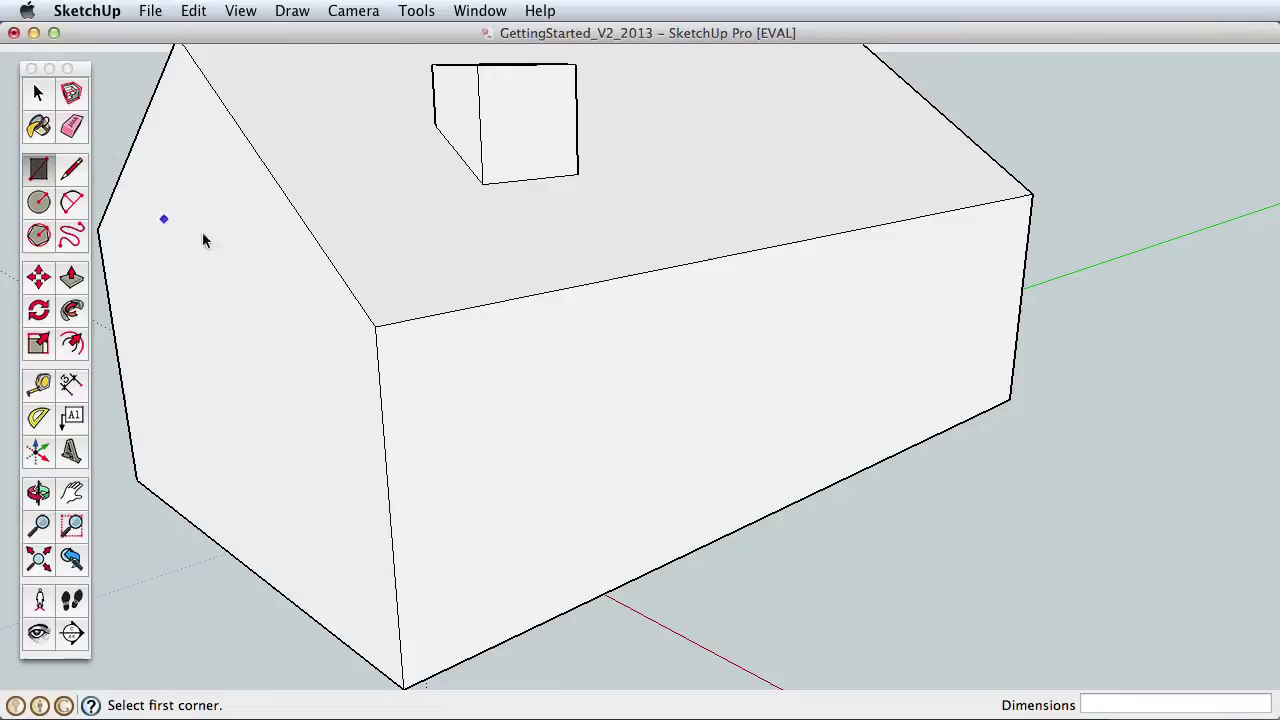
click(629, 580)
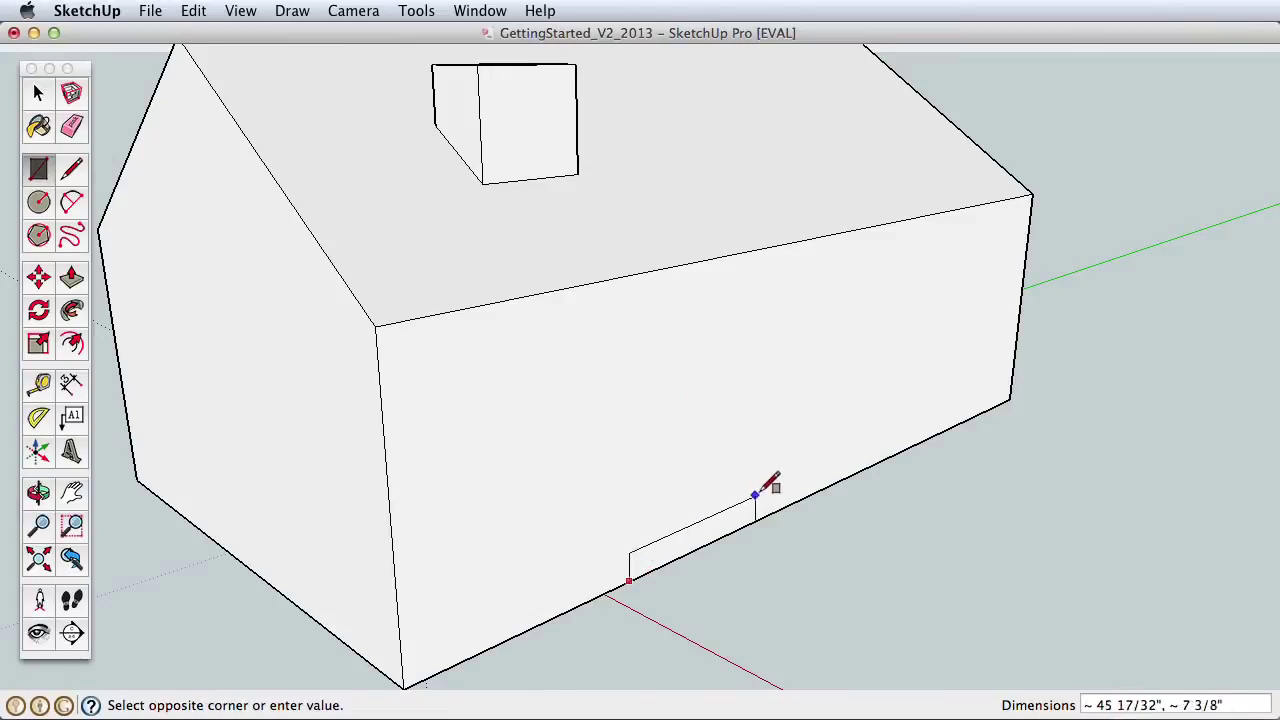
click(847, 437)
click(847, 458)
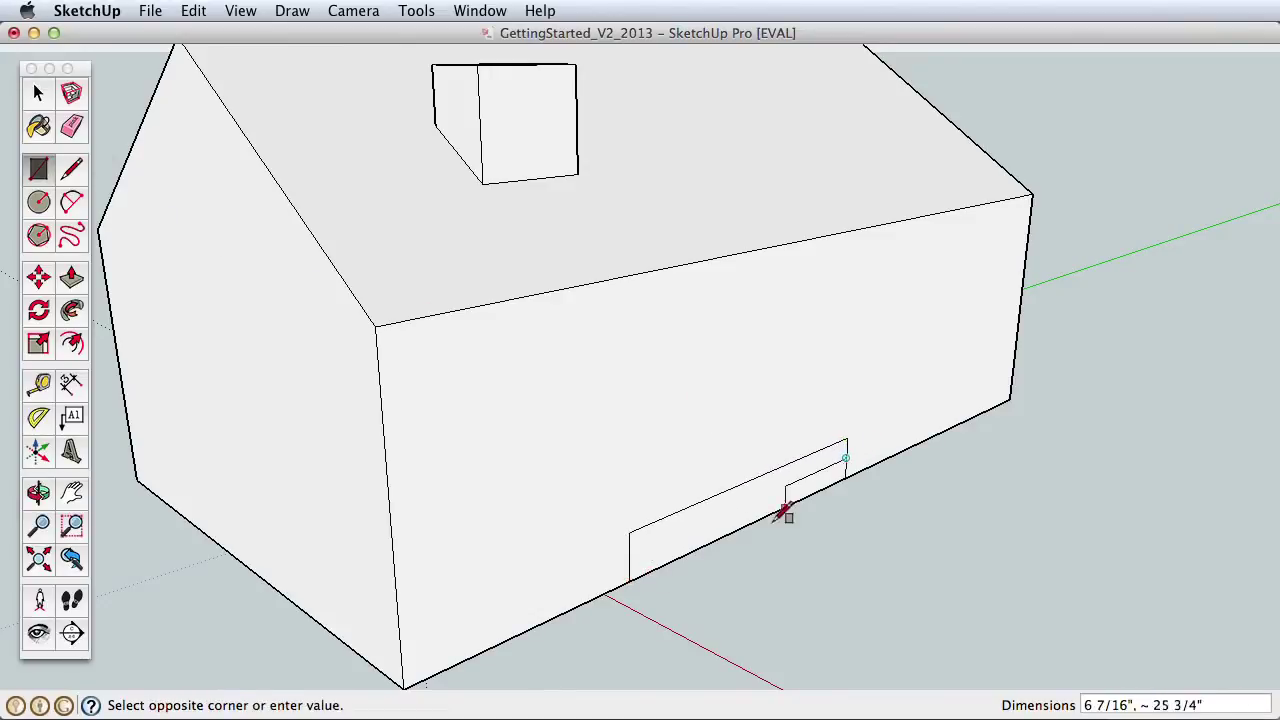
click(629, 556)
Step: Push/Pull the lower strip out about 41 3/8" and the upper strip about 20 21/32" to form two entrance steps
click(72, 277)
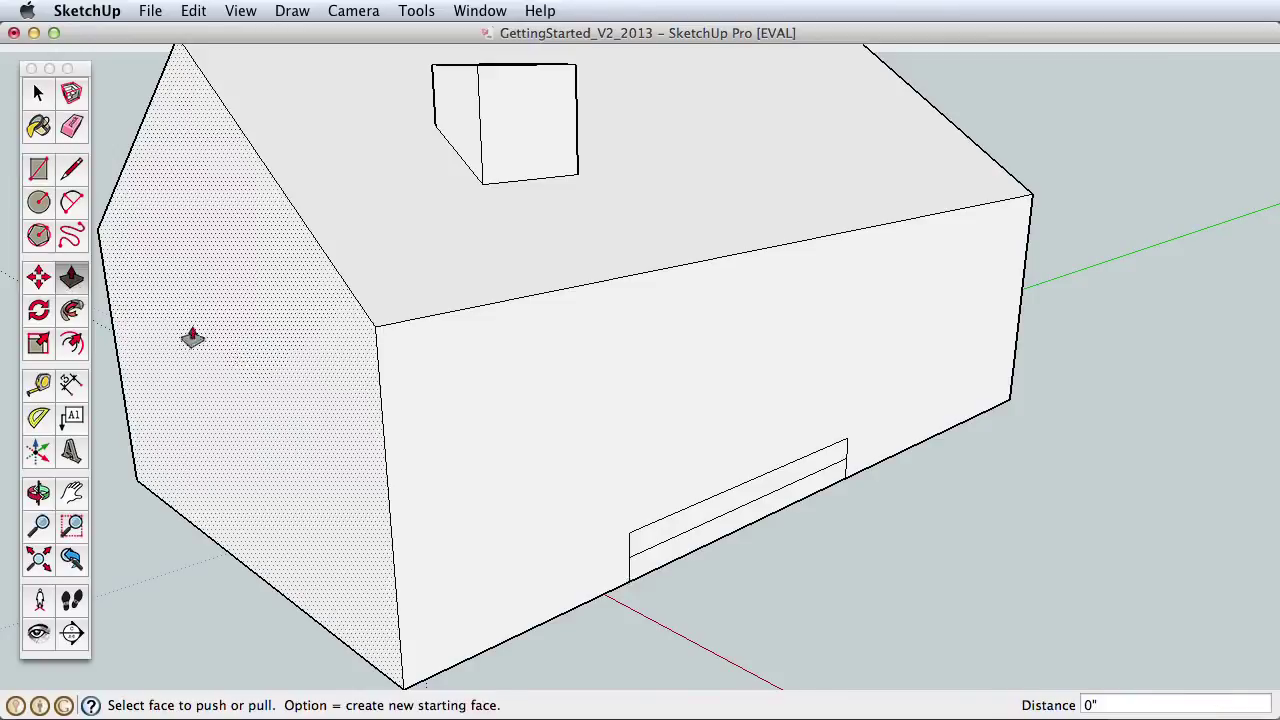
click(714, 531)
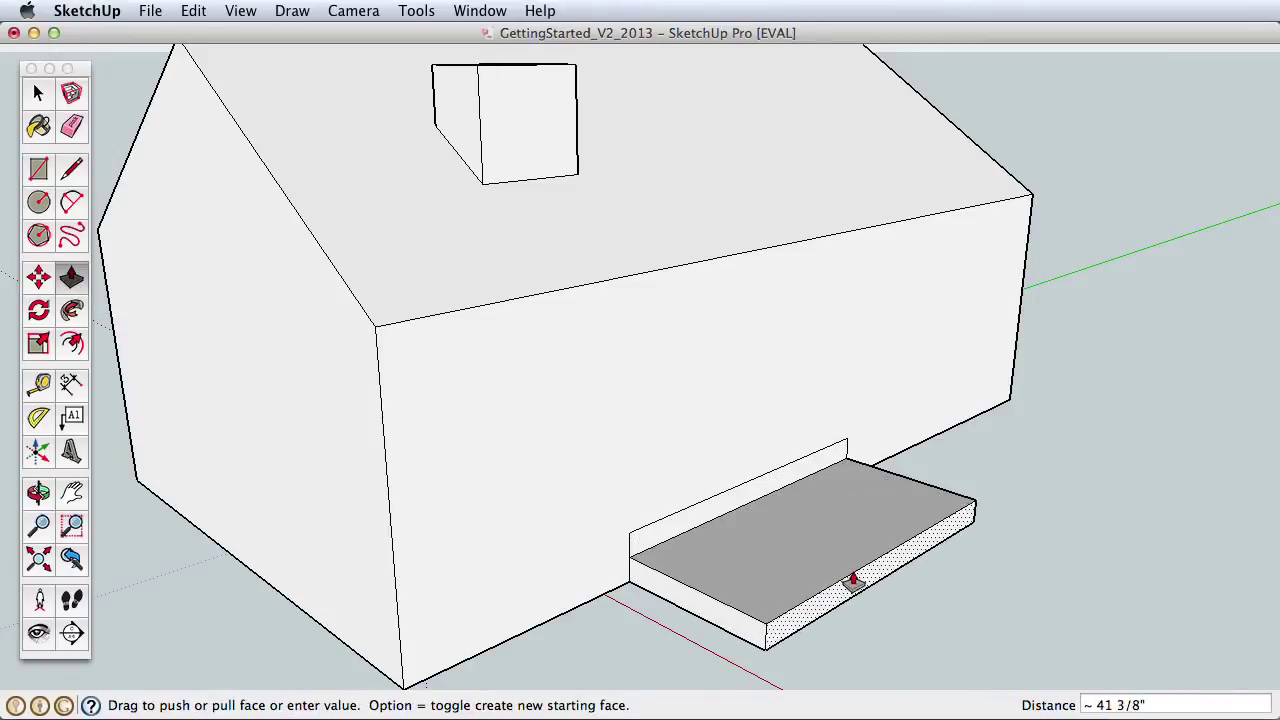
click(848, 582)
click(765, 492)
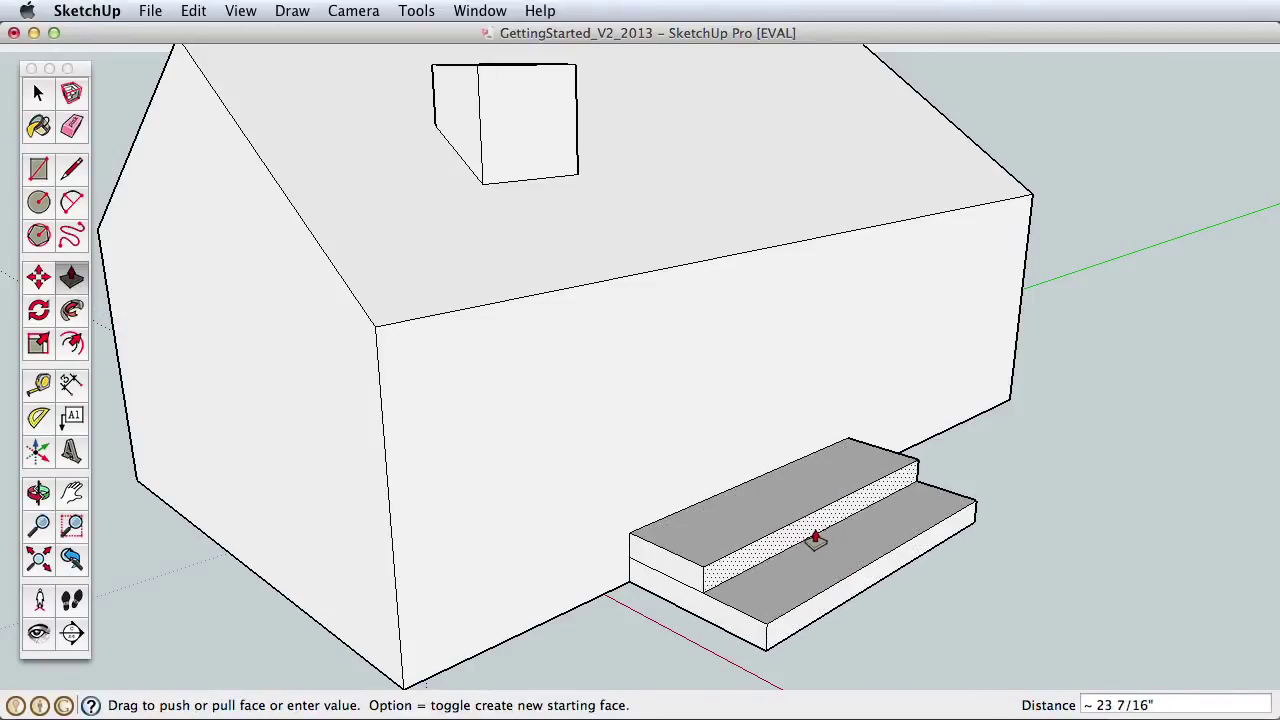
click(808, 531)
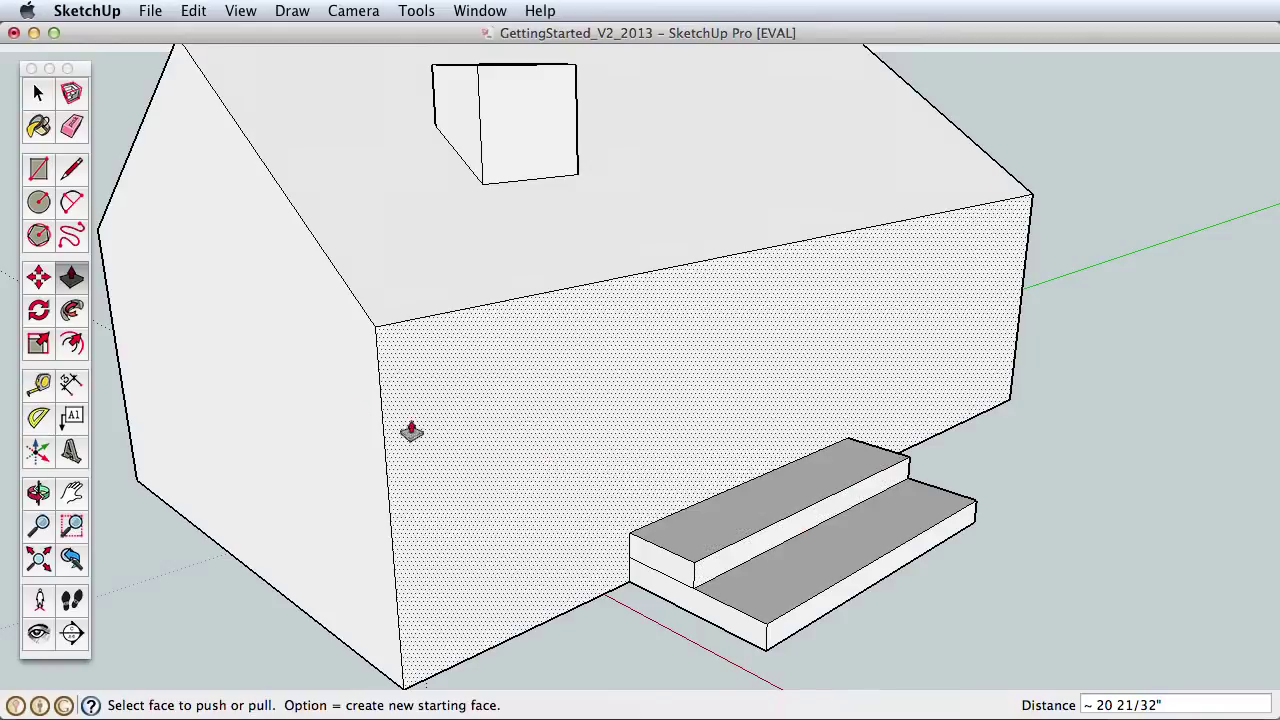
Step: Draw a door rectangle about 29 1/4" by 50 29/32" above the steps and a window rectangle about 38 21/32" by 30 13/16" beside it
click(40, 171)
click(664, 516)
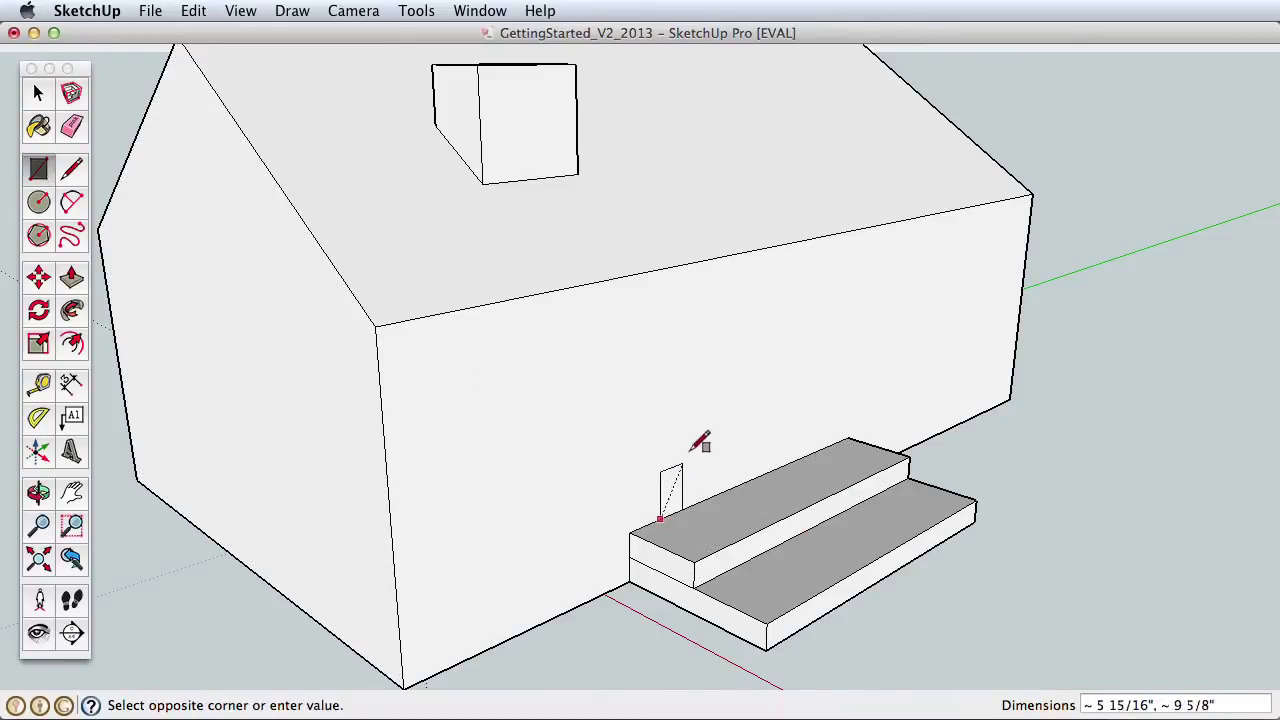
click(746, 296)
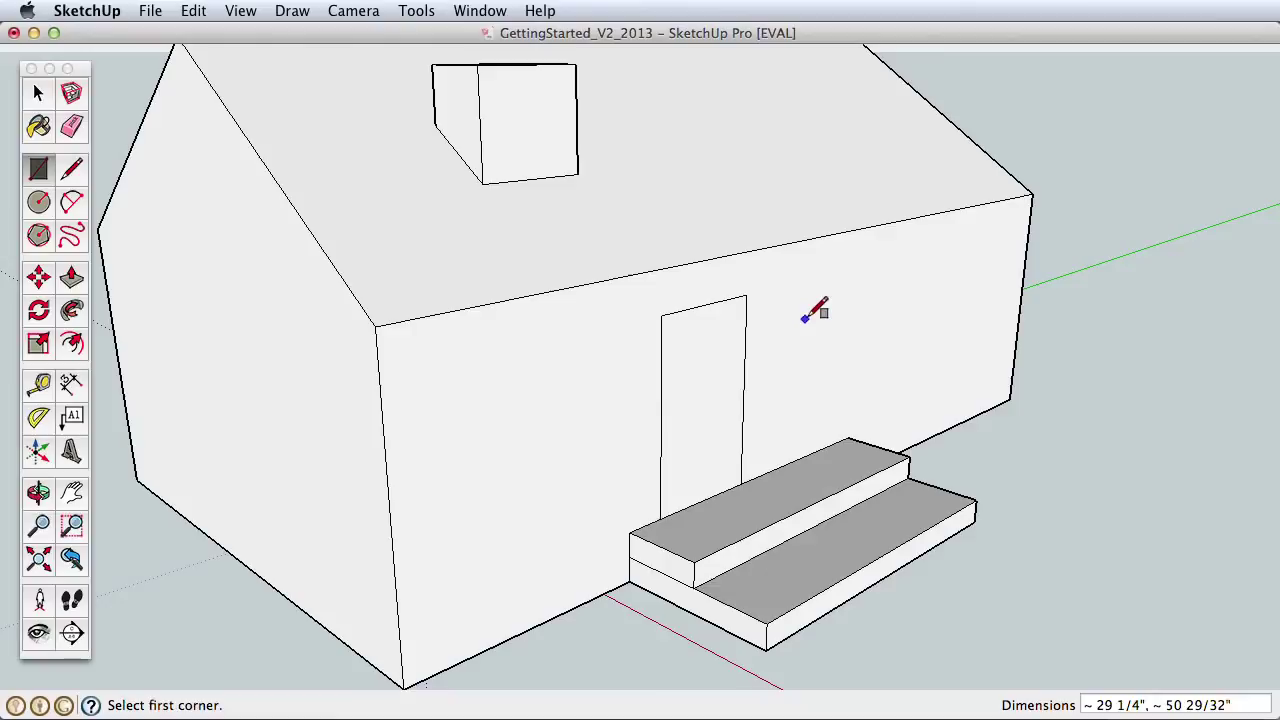
click(804, 290)
click(881, 375)
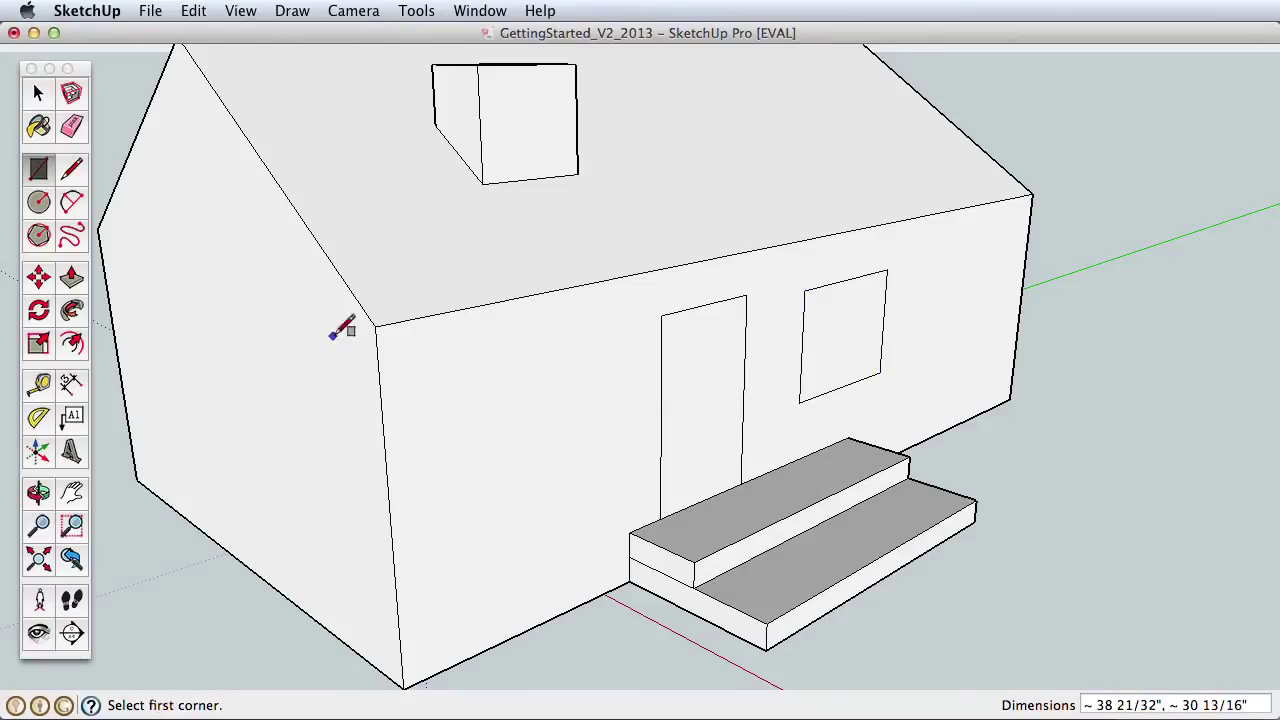
Step: Push/Pull the door and window faces into the wall, recessing the window about 4 3/16"
click(72, 279)
drag(689, 466, 712, 457)
drag(824, 380, 822, 345)
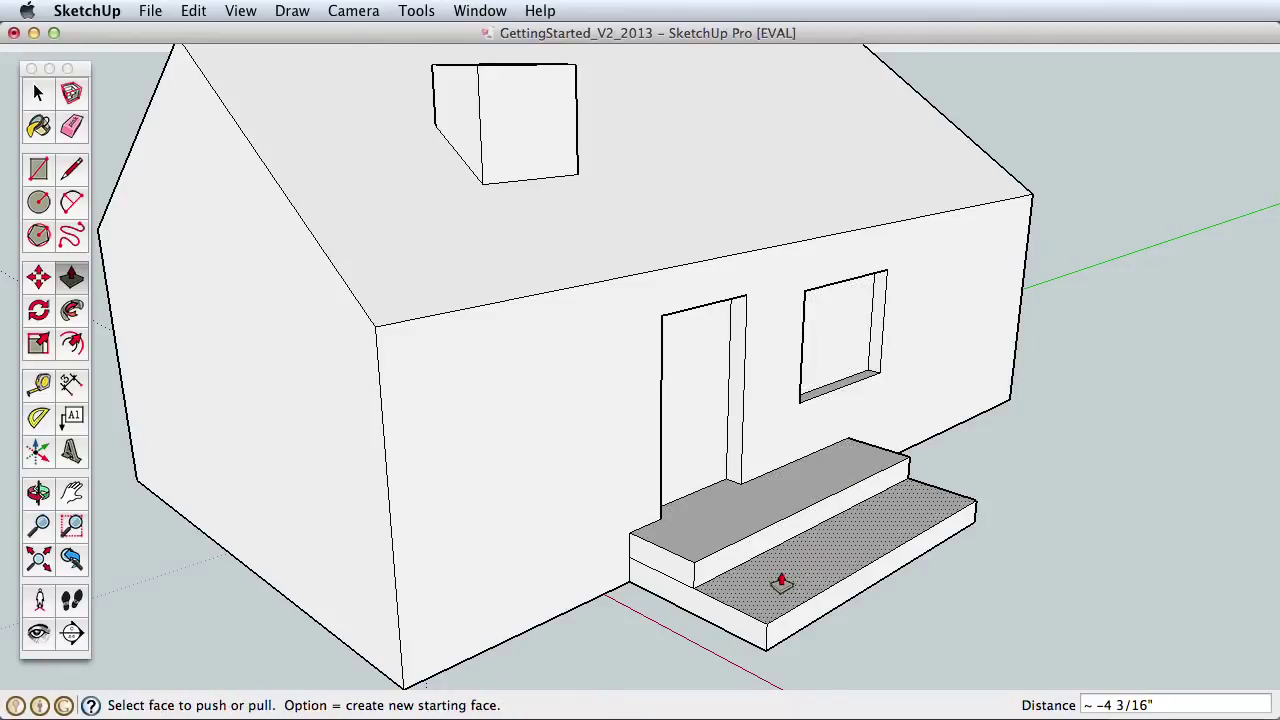
Step: Push/Pull the lower step's end face out about 17 5/16" and erase the leftover edge on its top
drag(725, 622, 663, 634)
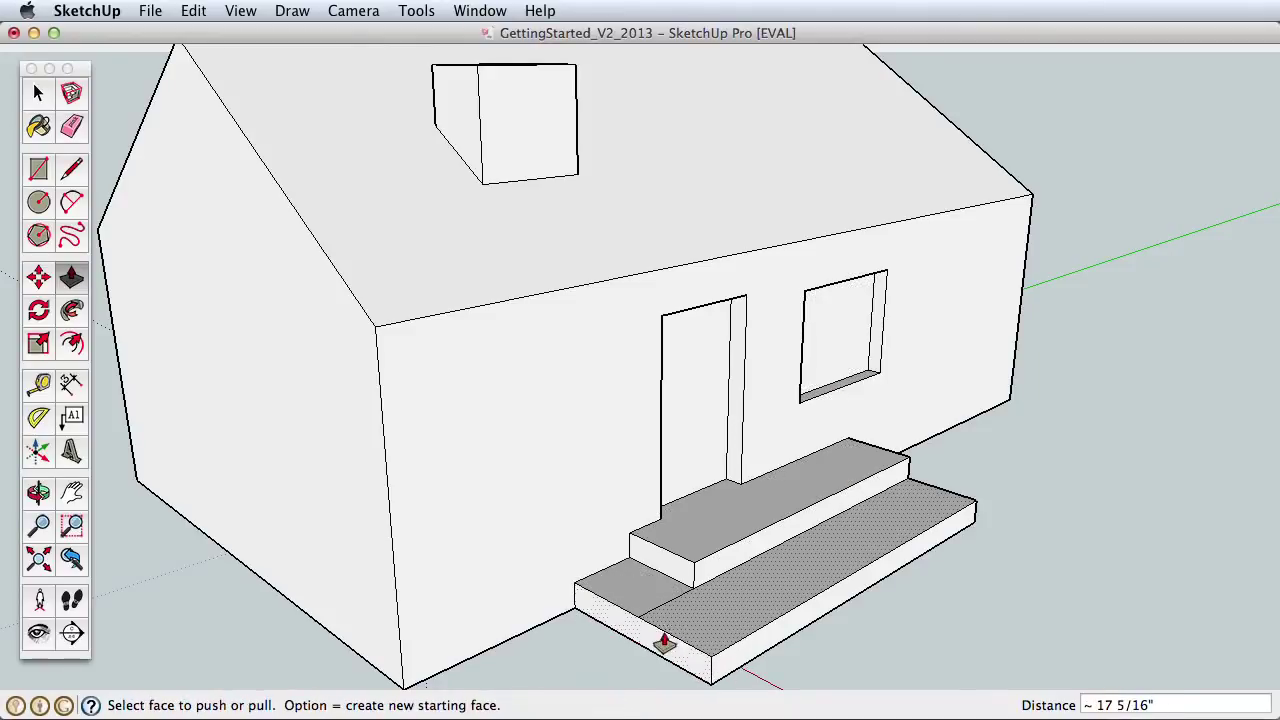
click(71, 126)
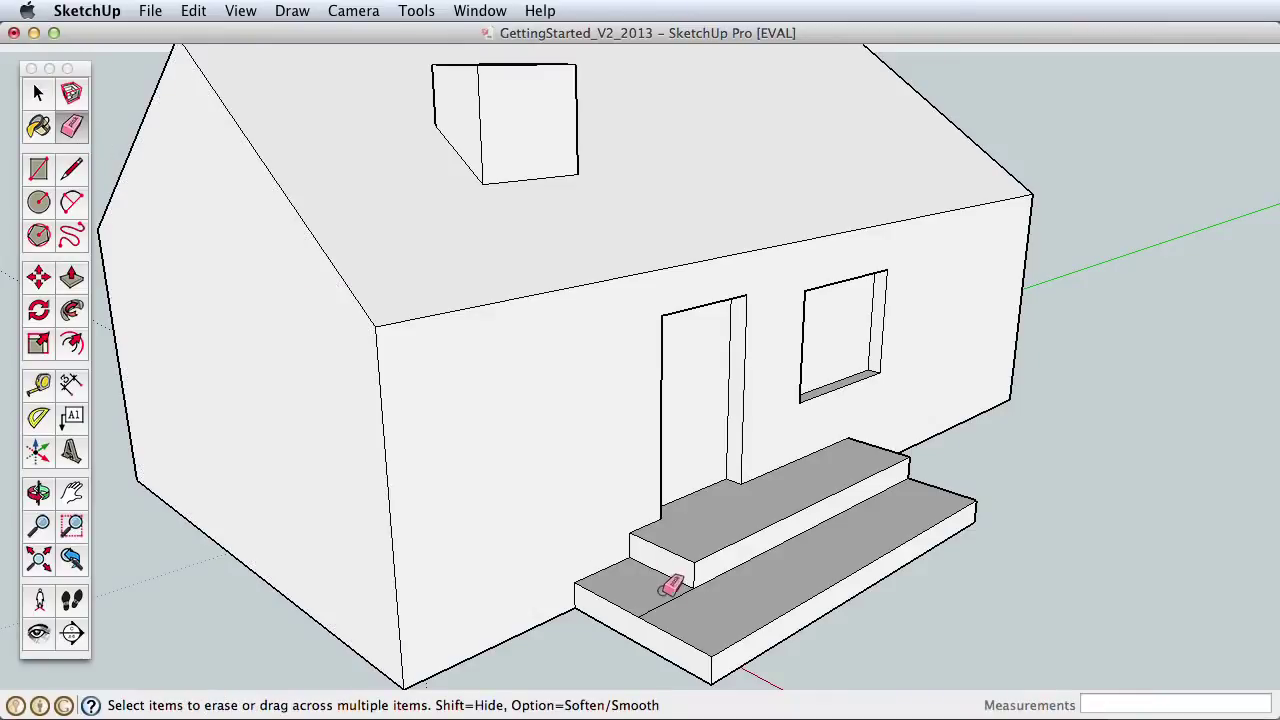